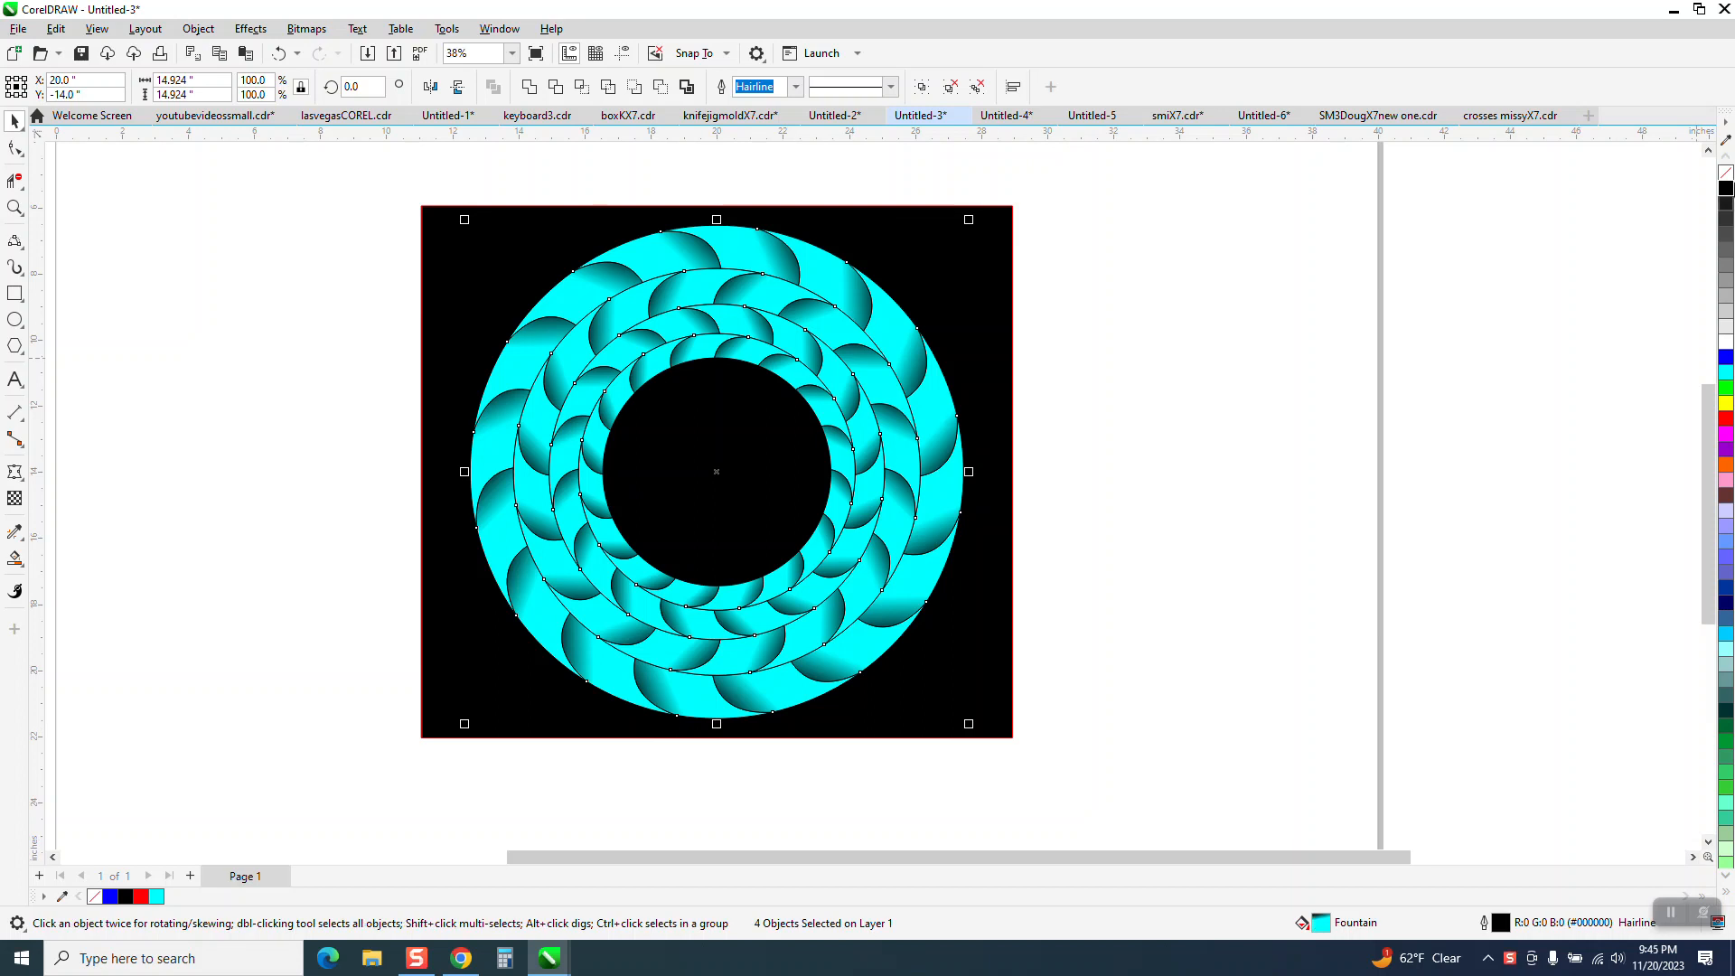
Remove the outline from the cyan rings and move the whole design with its black background 40 inches right, off the page.
right_click(1725, 177)
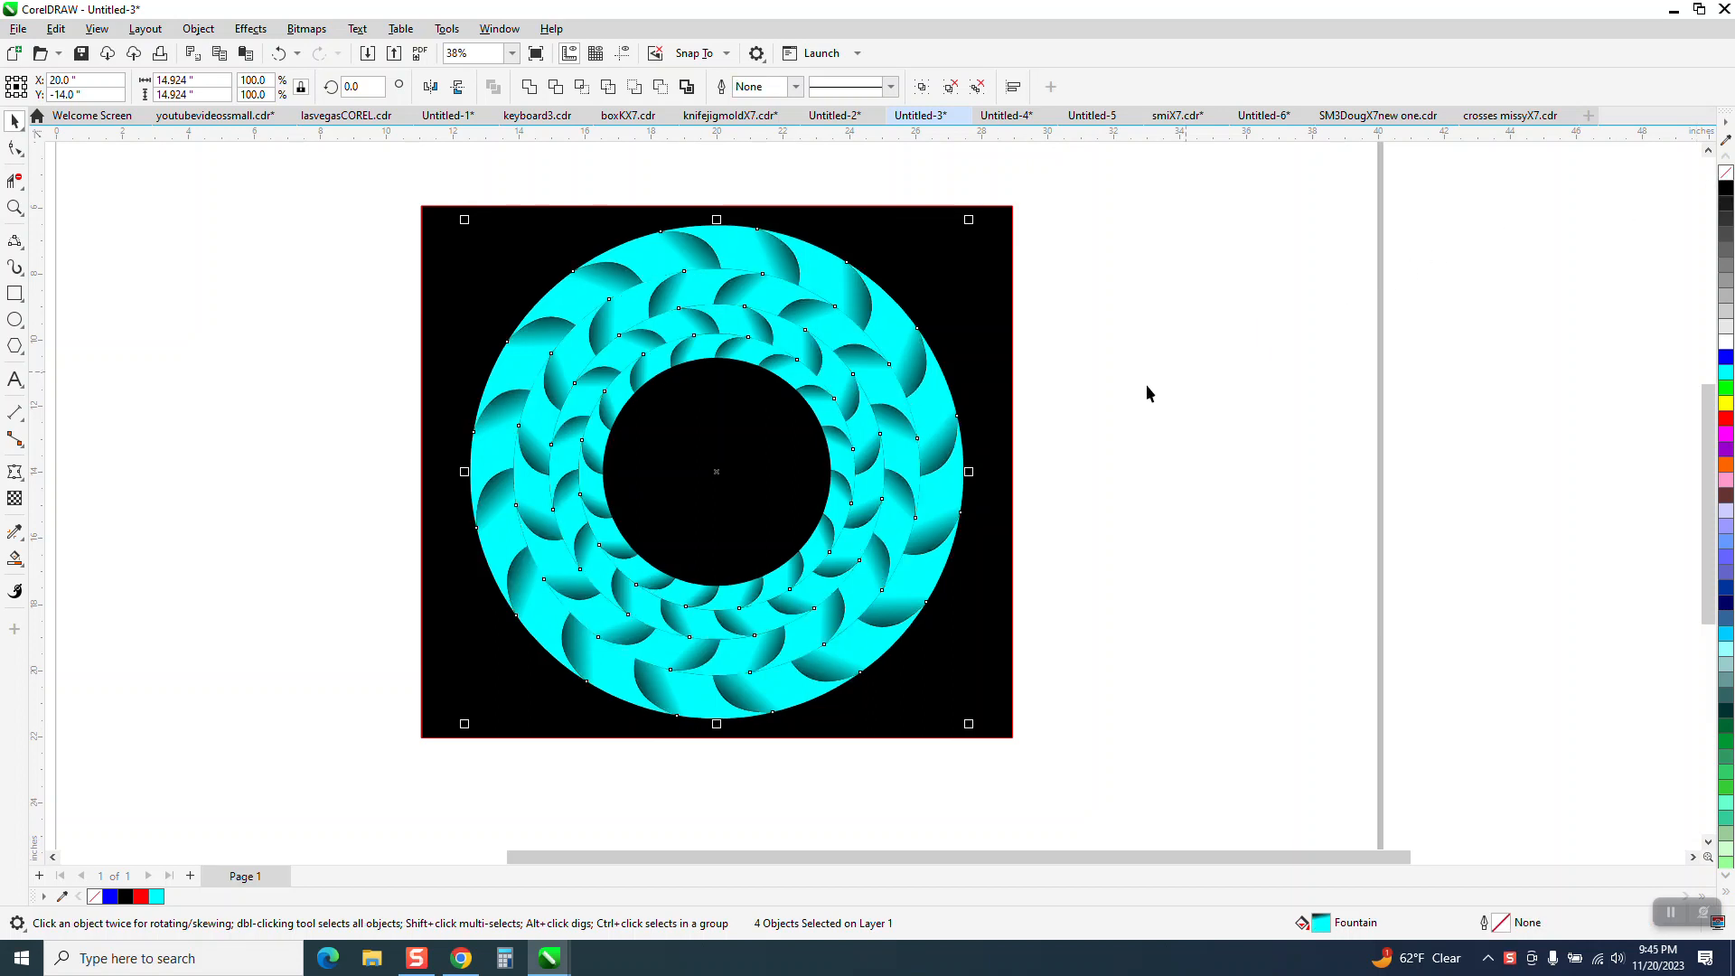
click(1088, 319)
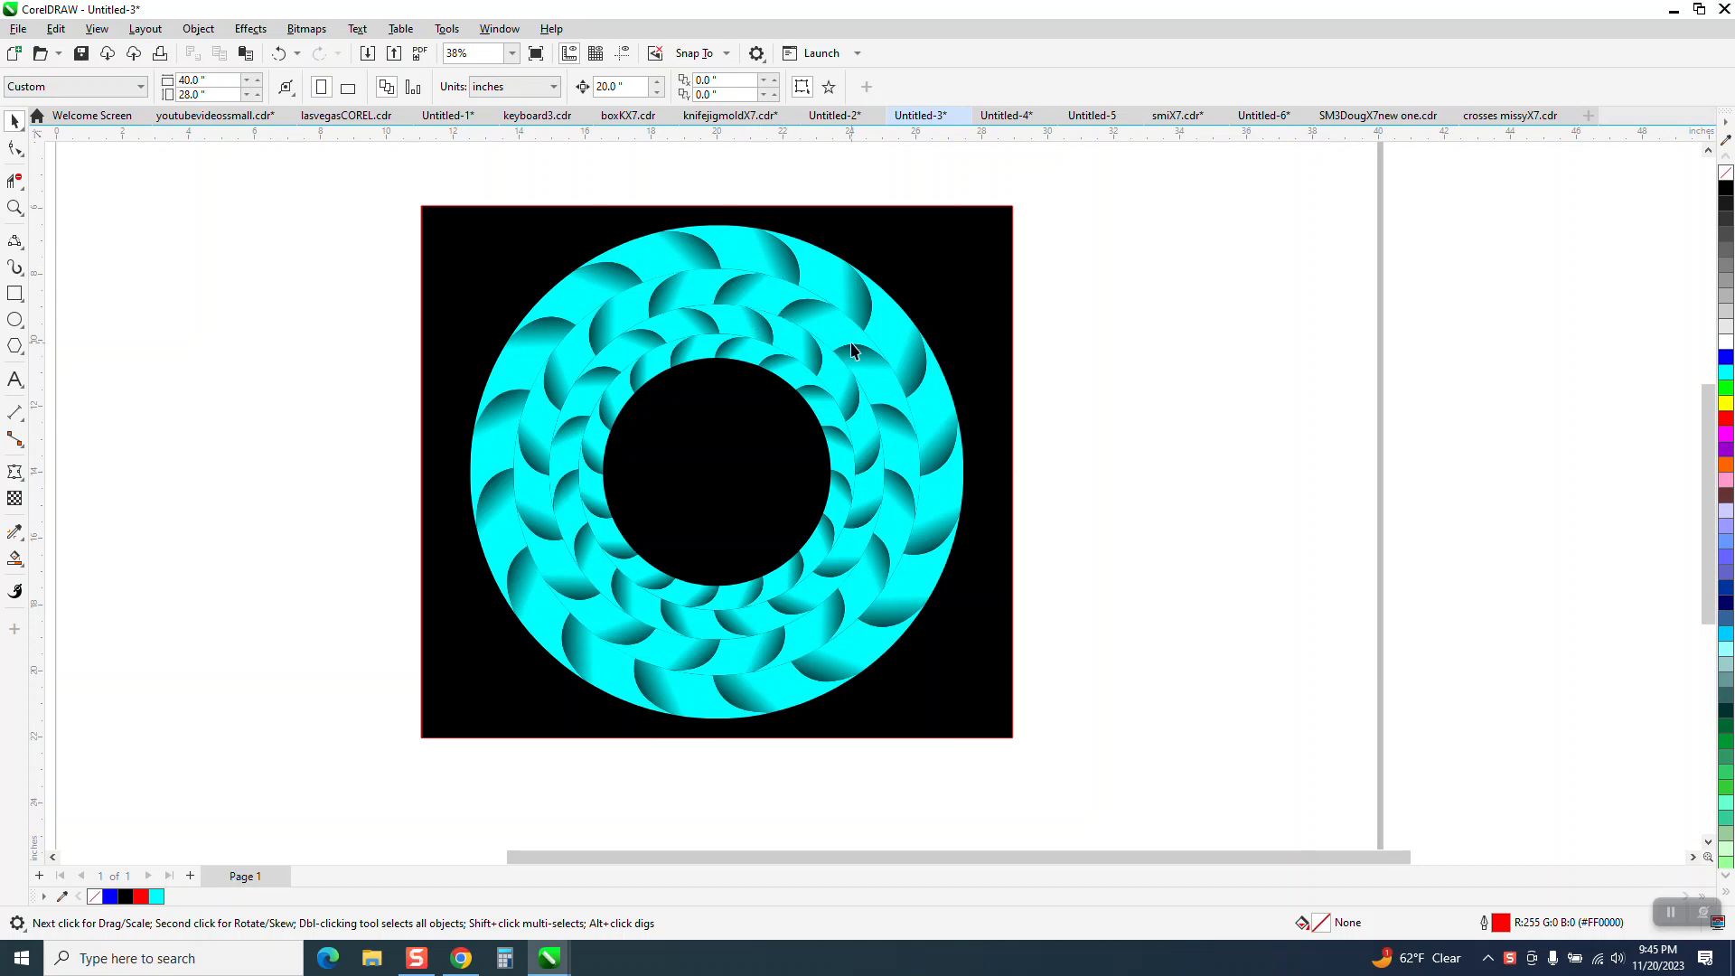
scroll(779, 309, down, 3)
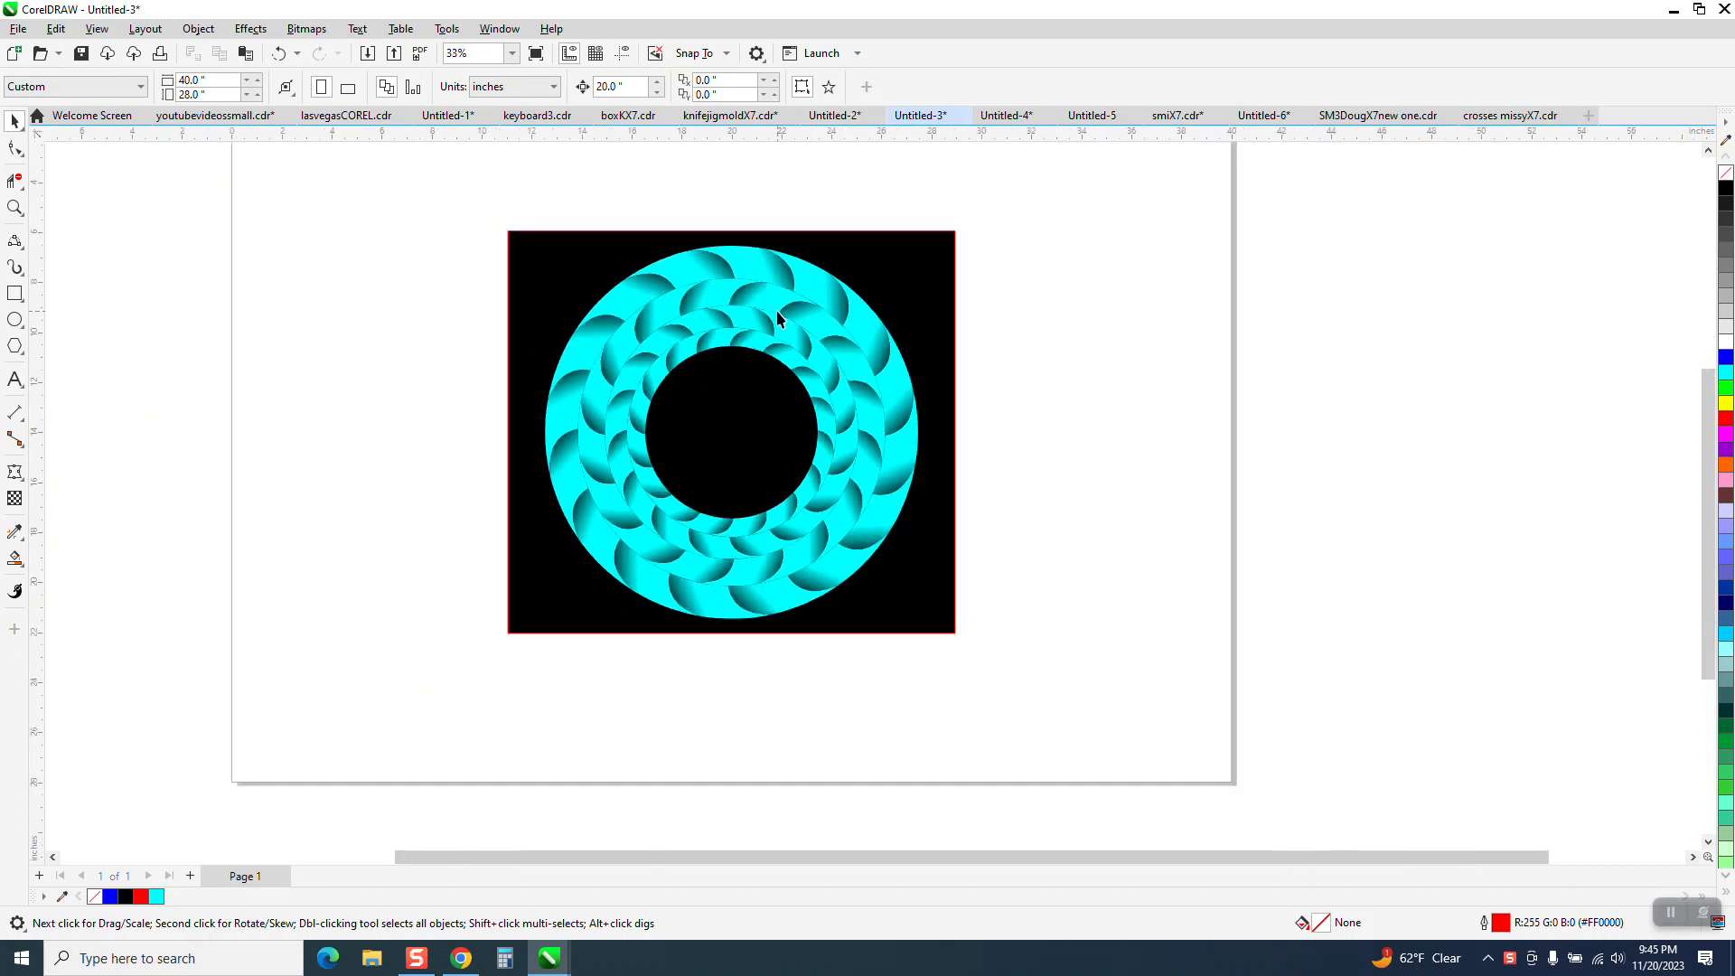
drag(503, 221, 1087, 612)
key(Right)
key(Right)
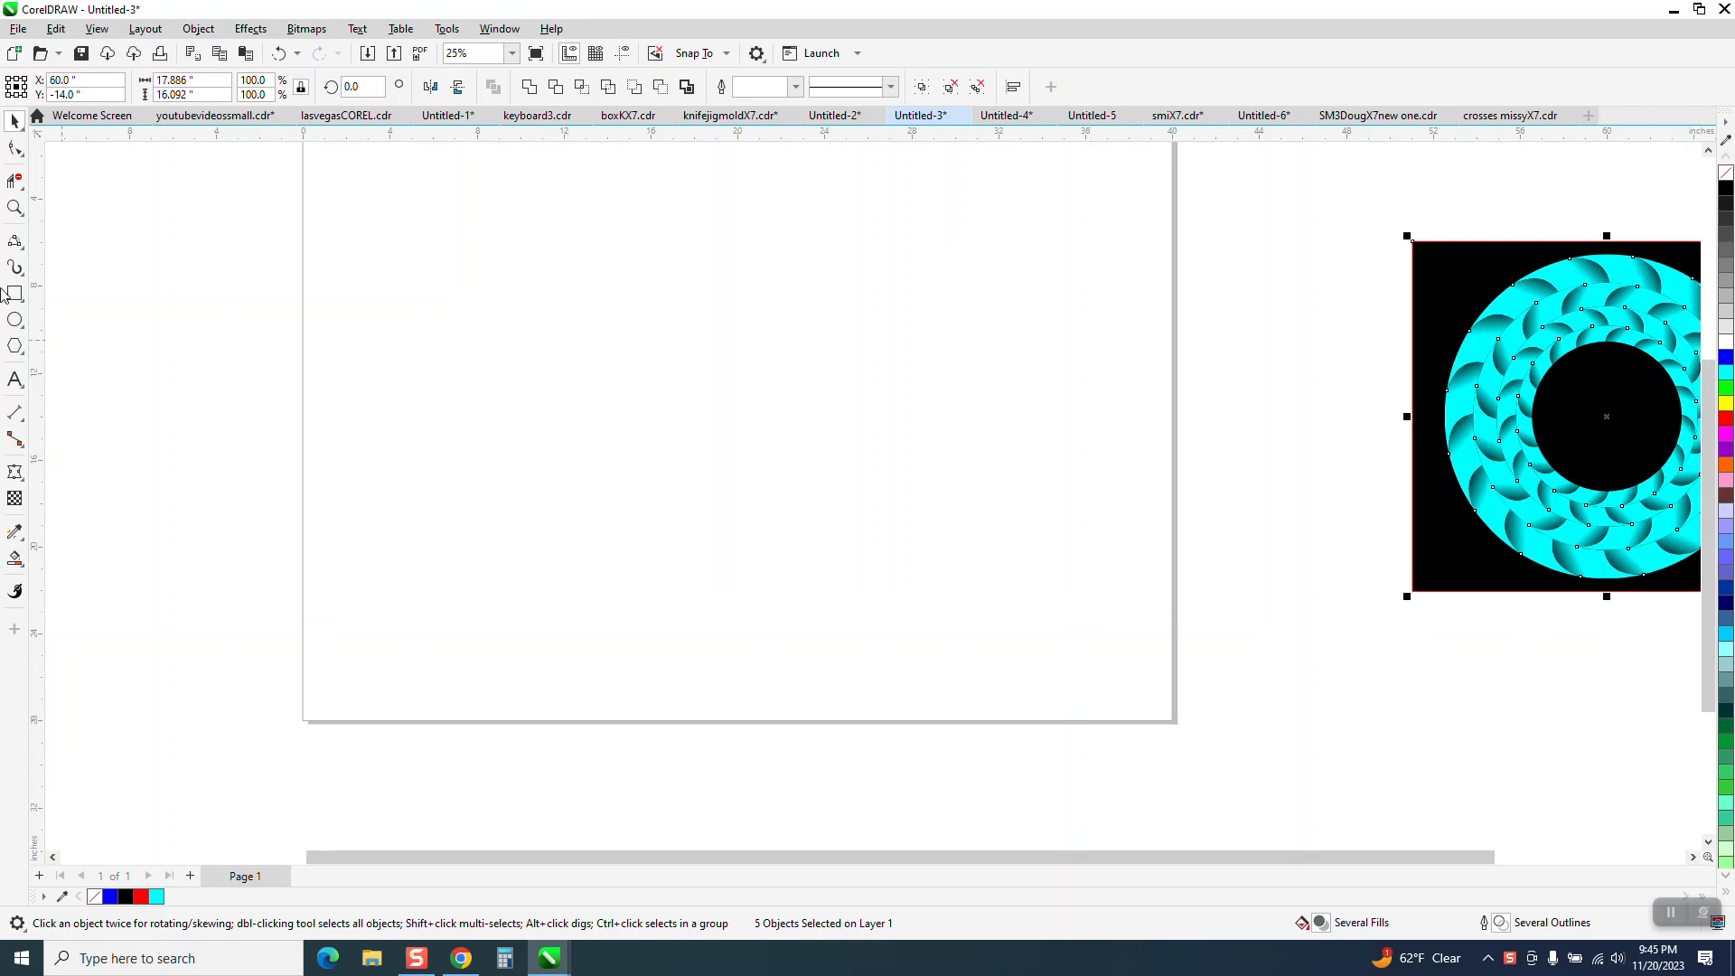
Draw a circle centred on the page and set its diameter to 15 inches.
click(15, 318)
drag(887, 309, 642, 622)
key(p)
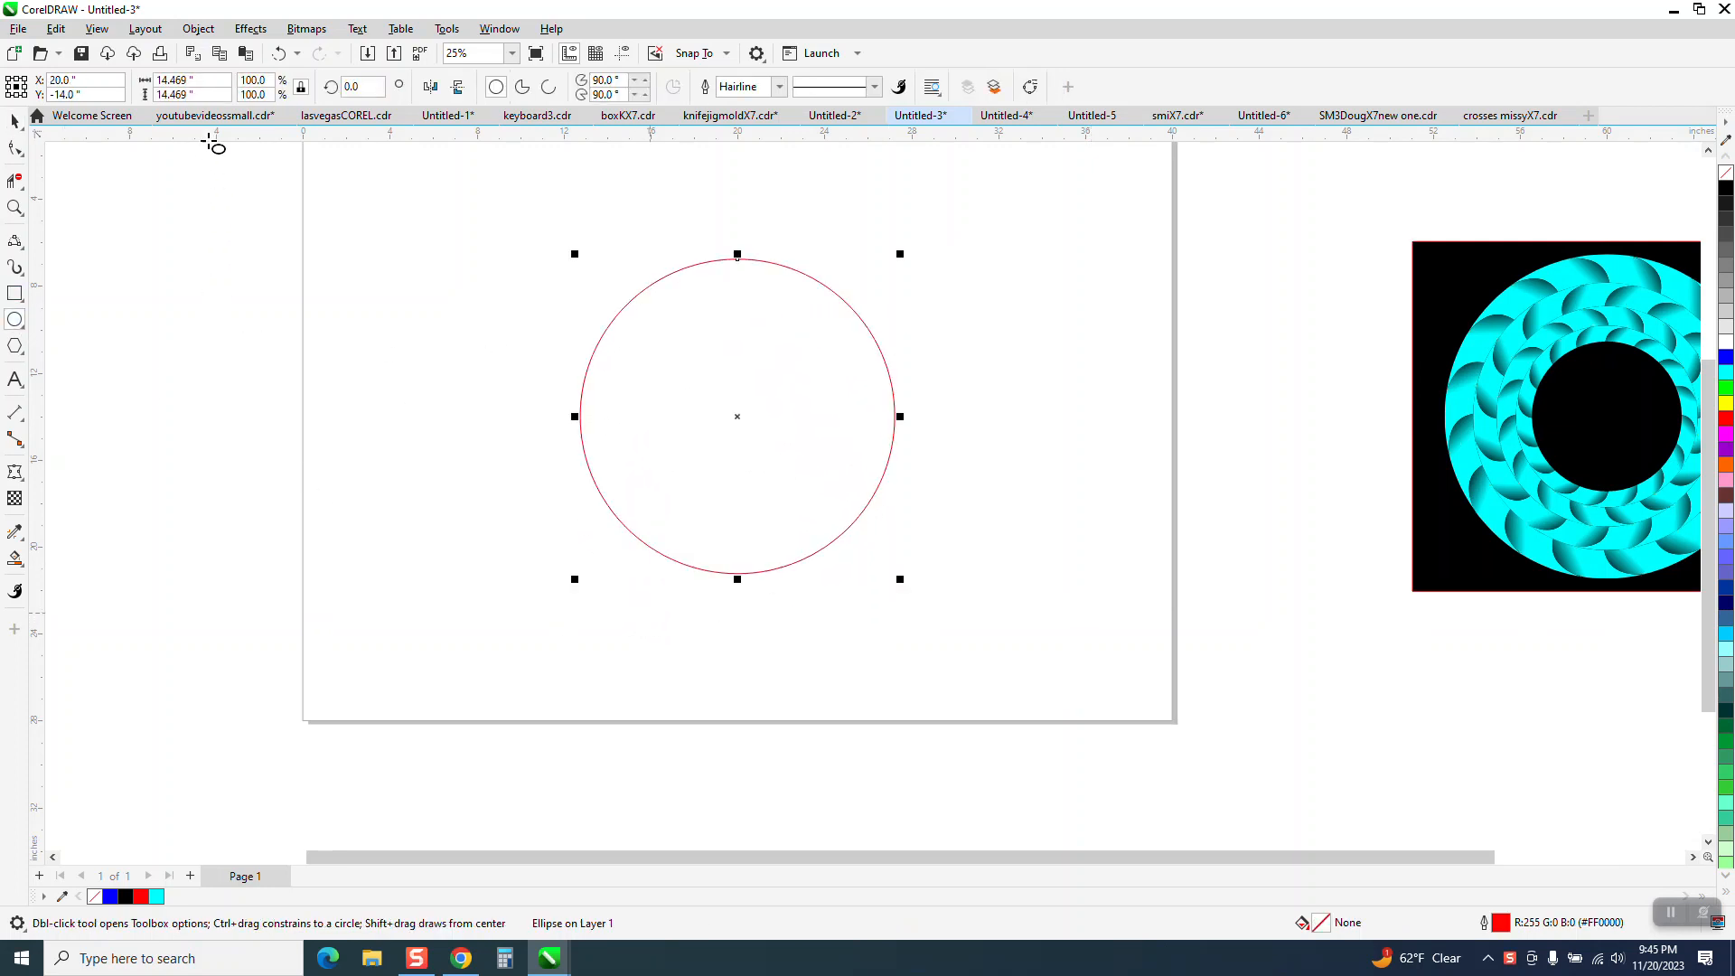
double_click(186, 80)
text(15)
key(Return)
Create a concentric copy of the circle with a diameter of 12 inches.
drag(206, 81, 129, 98)
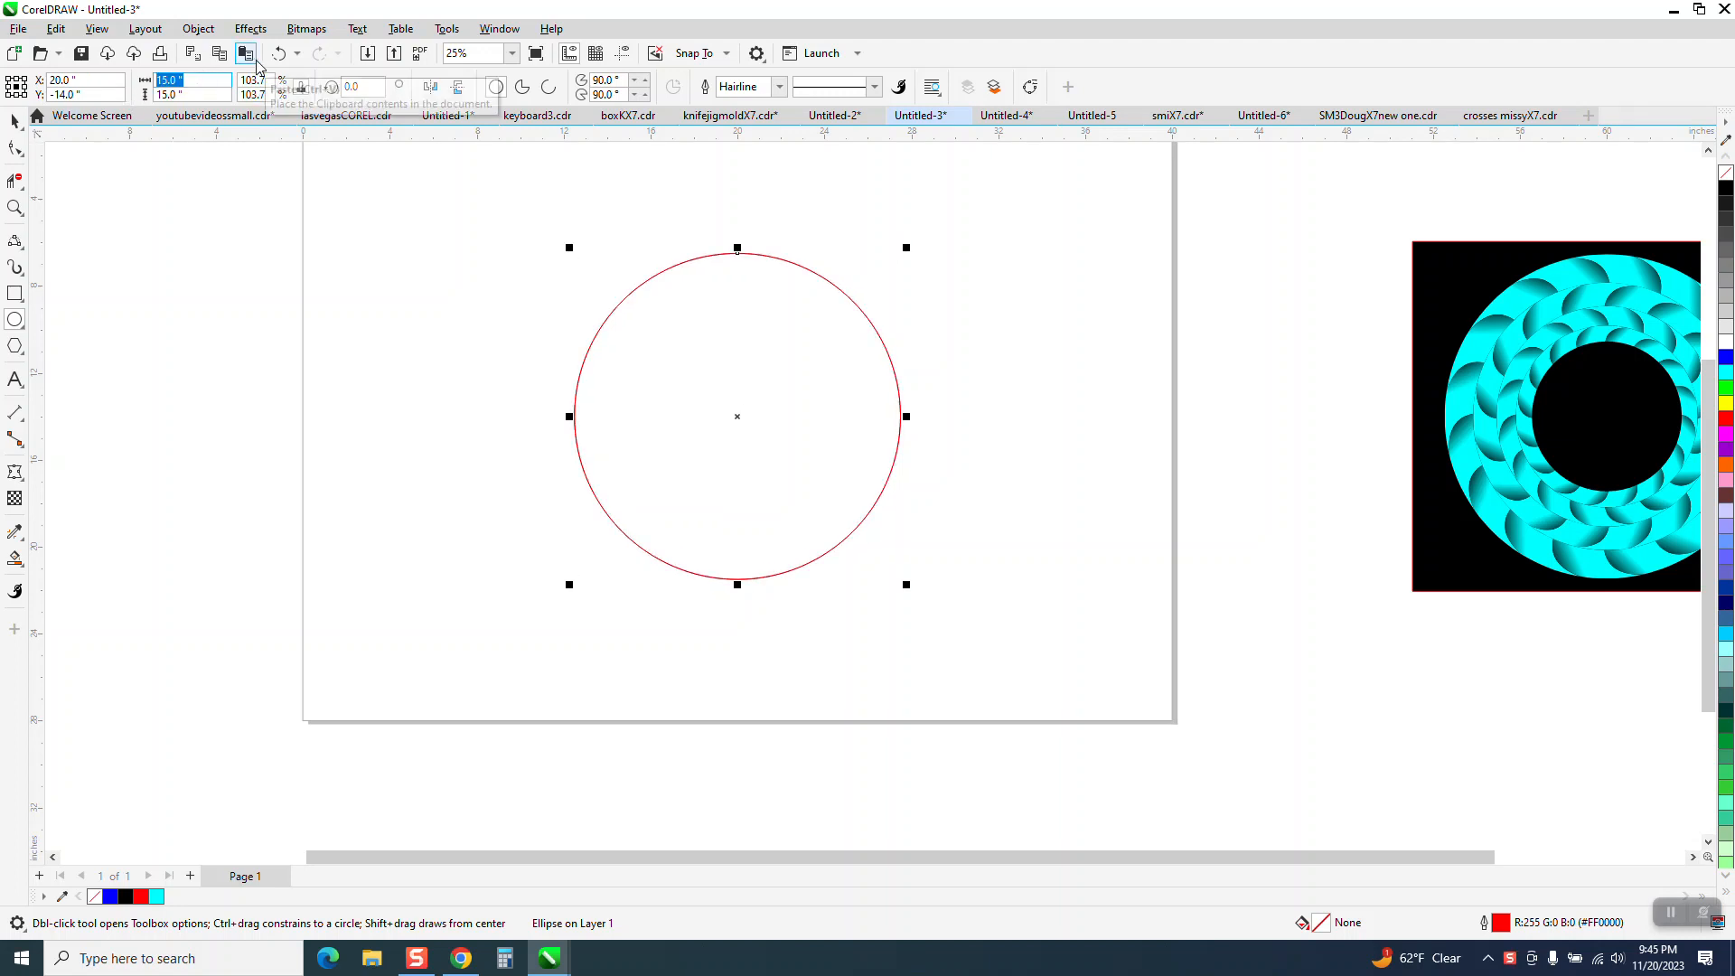
text(1)
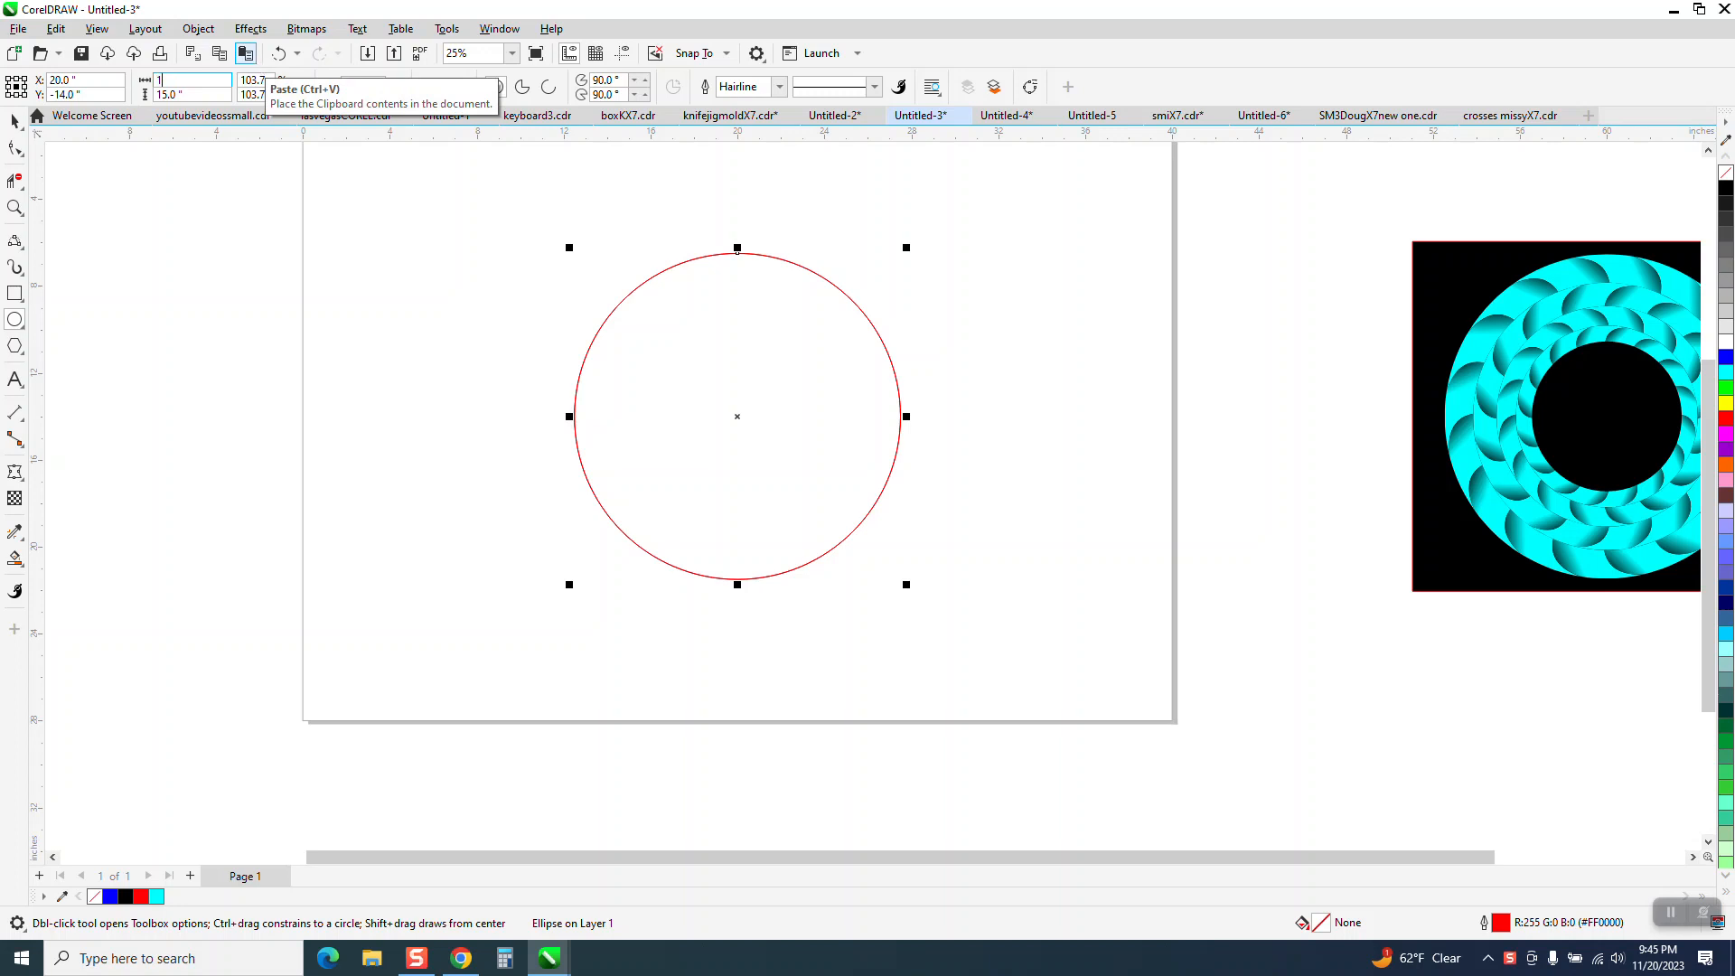
text(2)
key(Return)
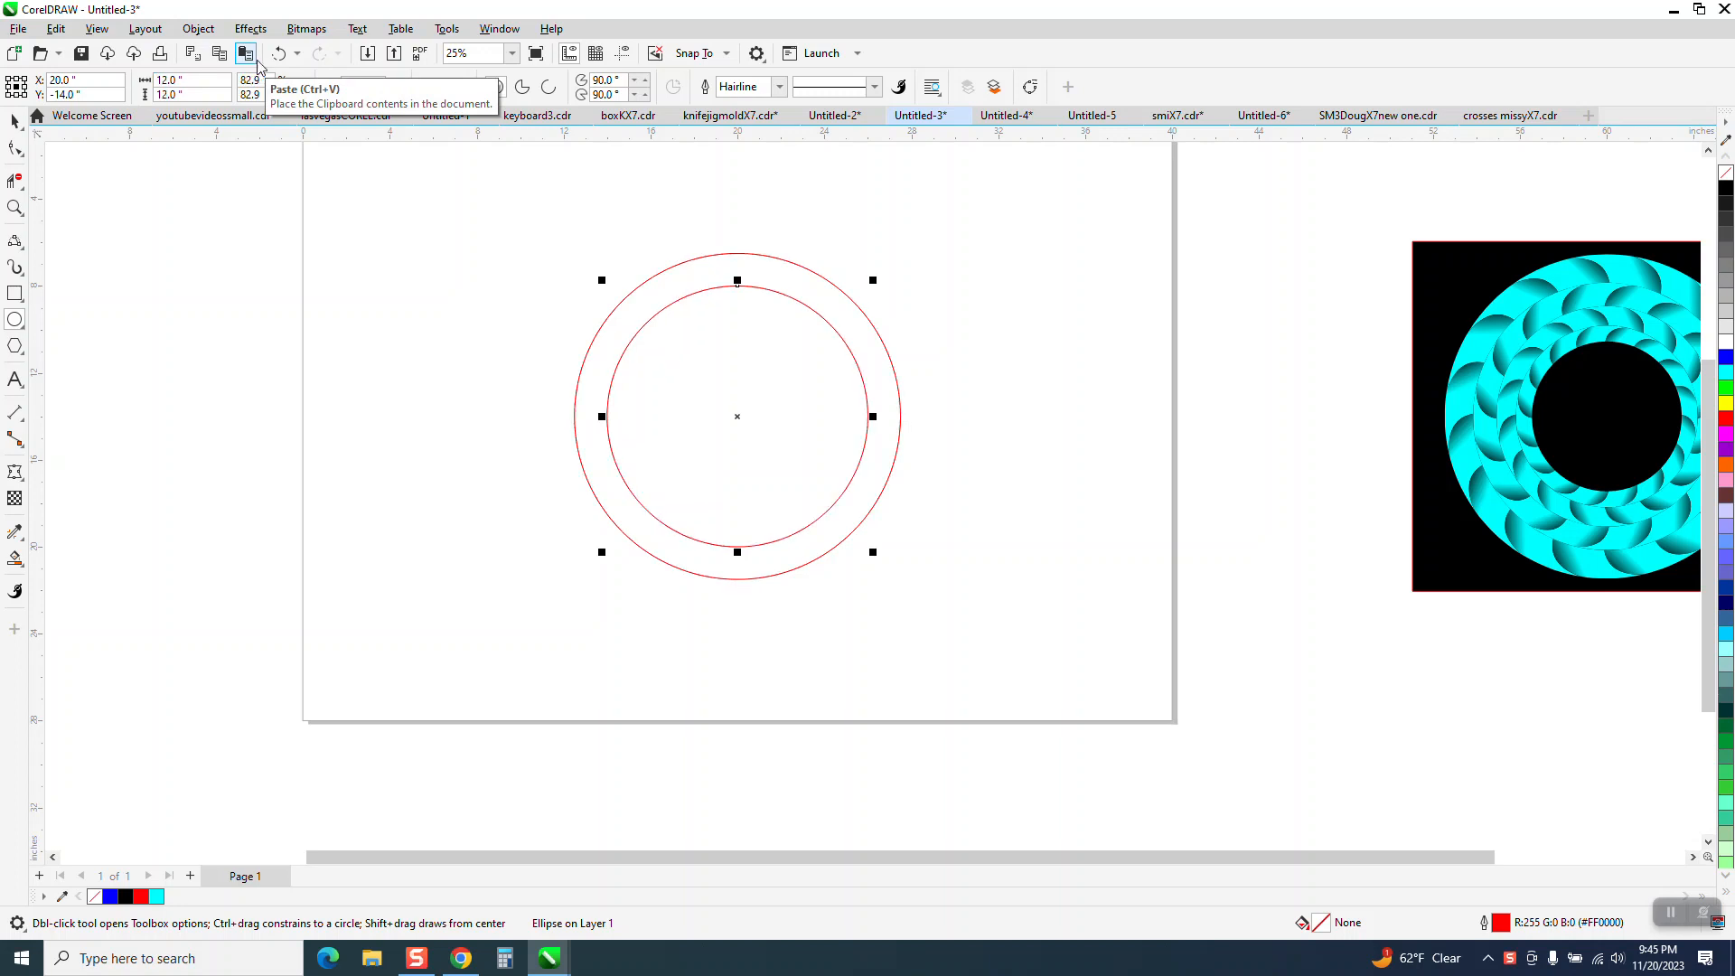
Try a 13-inch diameter for the inner circle, and undo the change.
drag(214, 81, 123, 94)
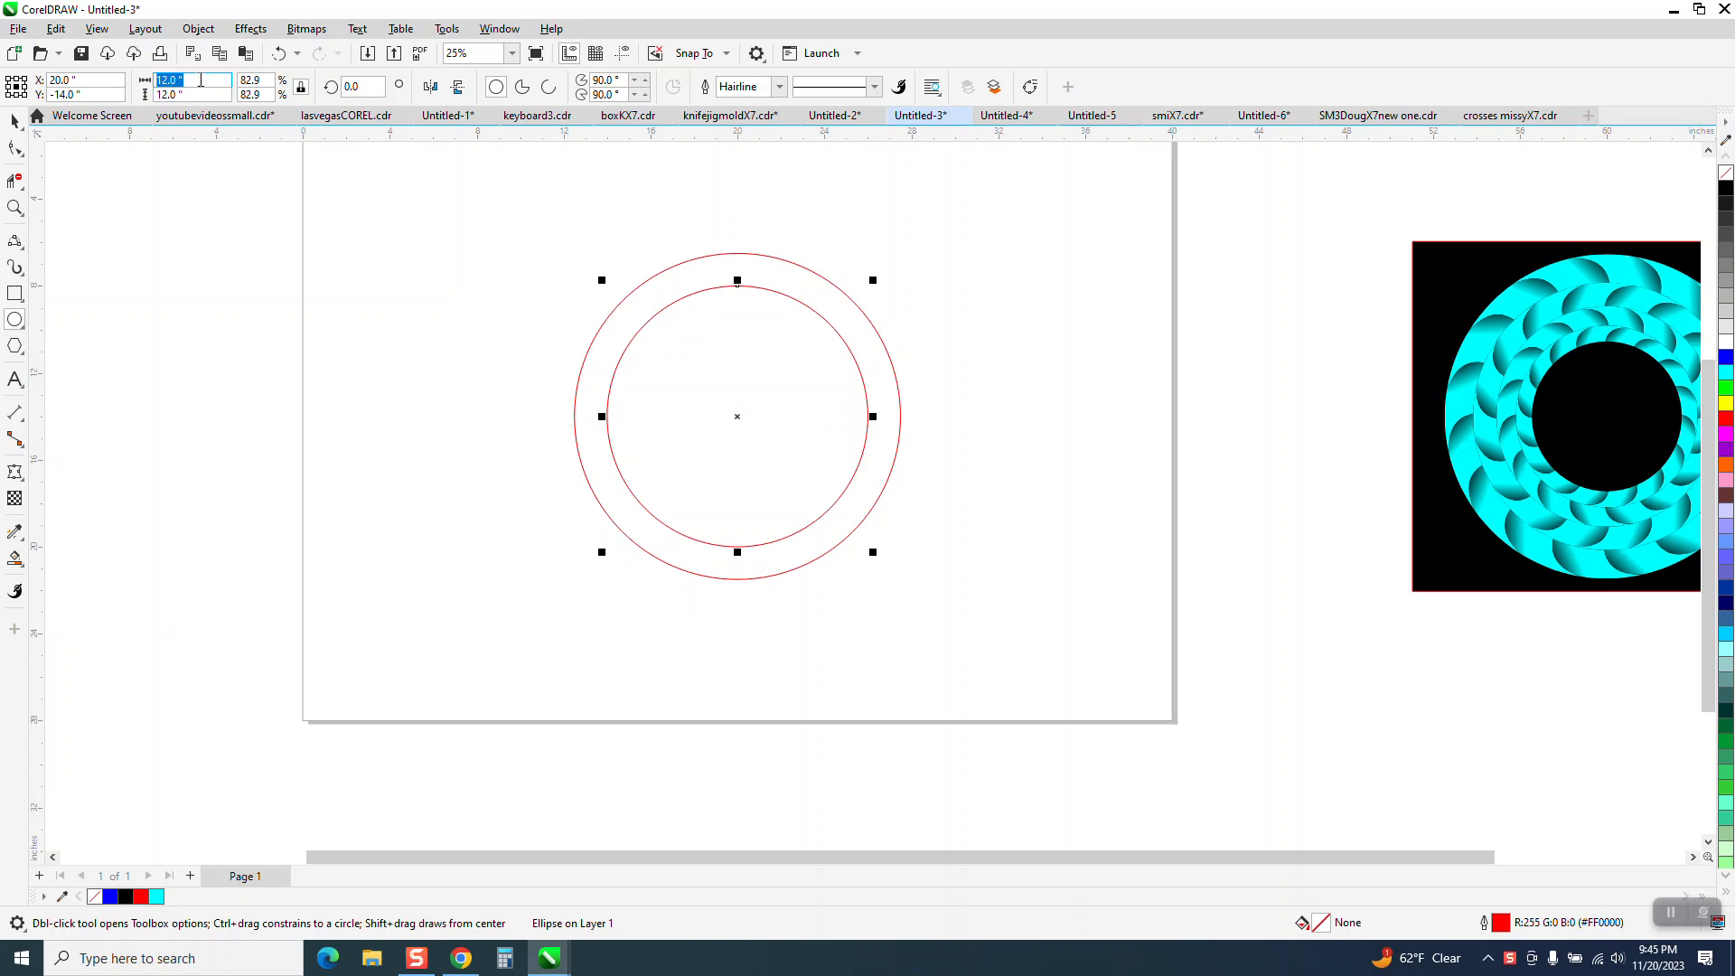
text(13)
key(Return)
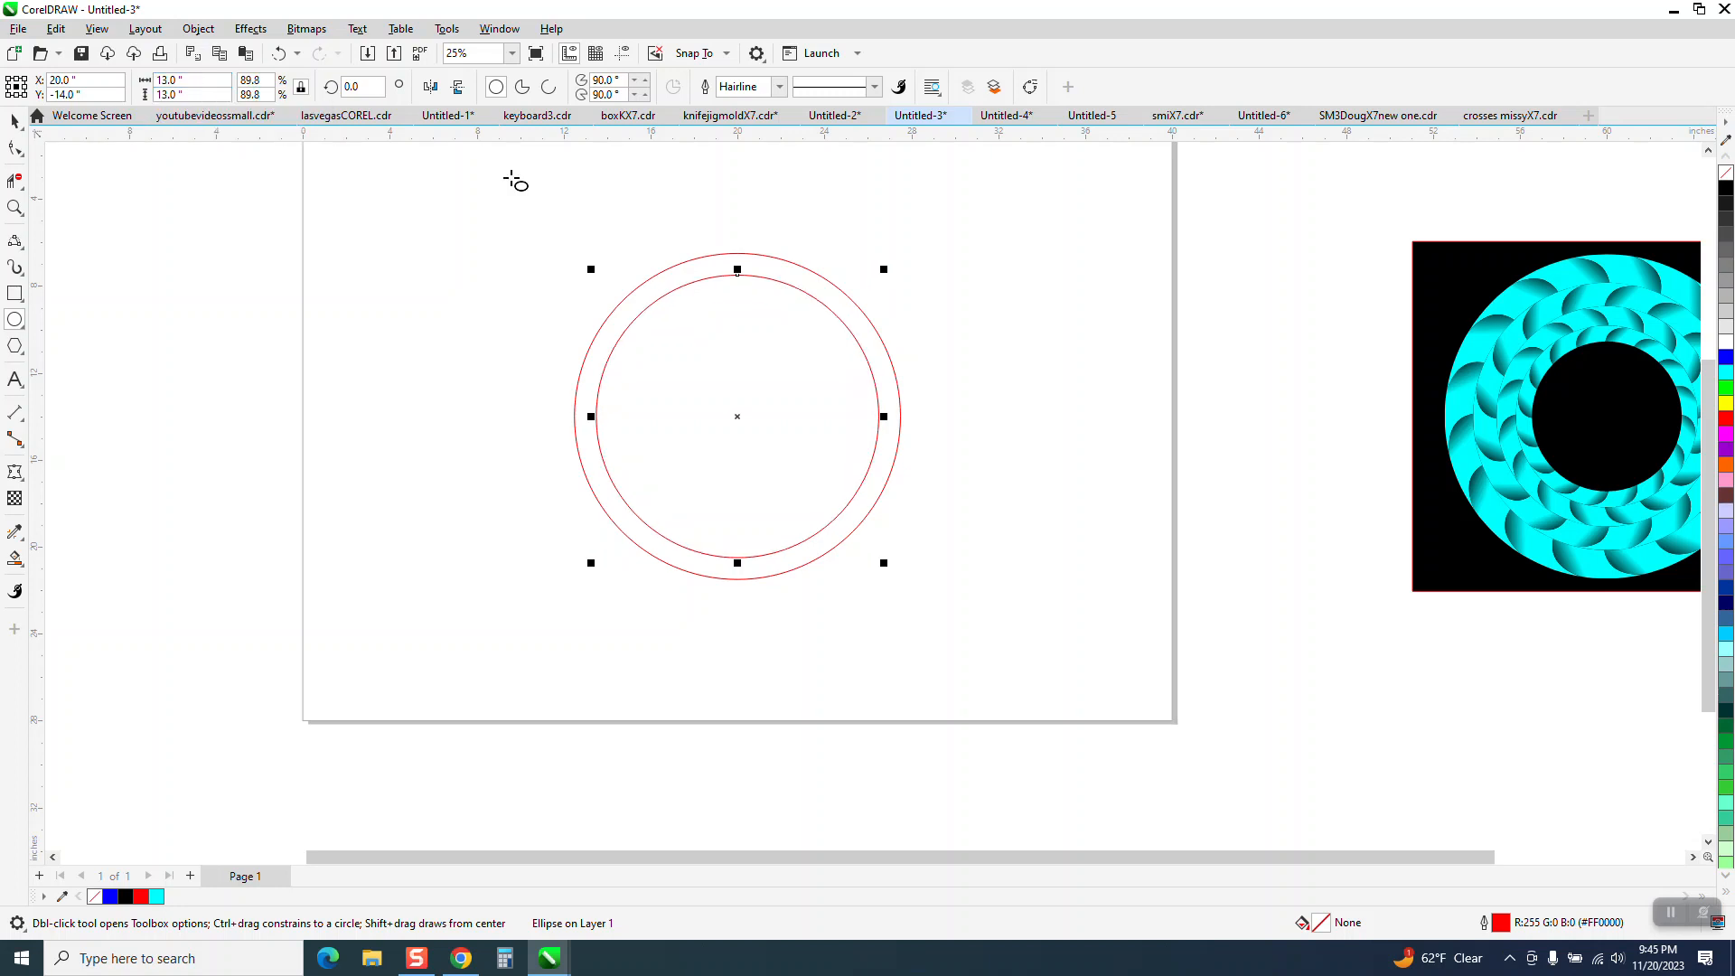
click(280, 54)
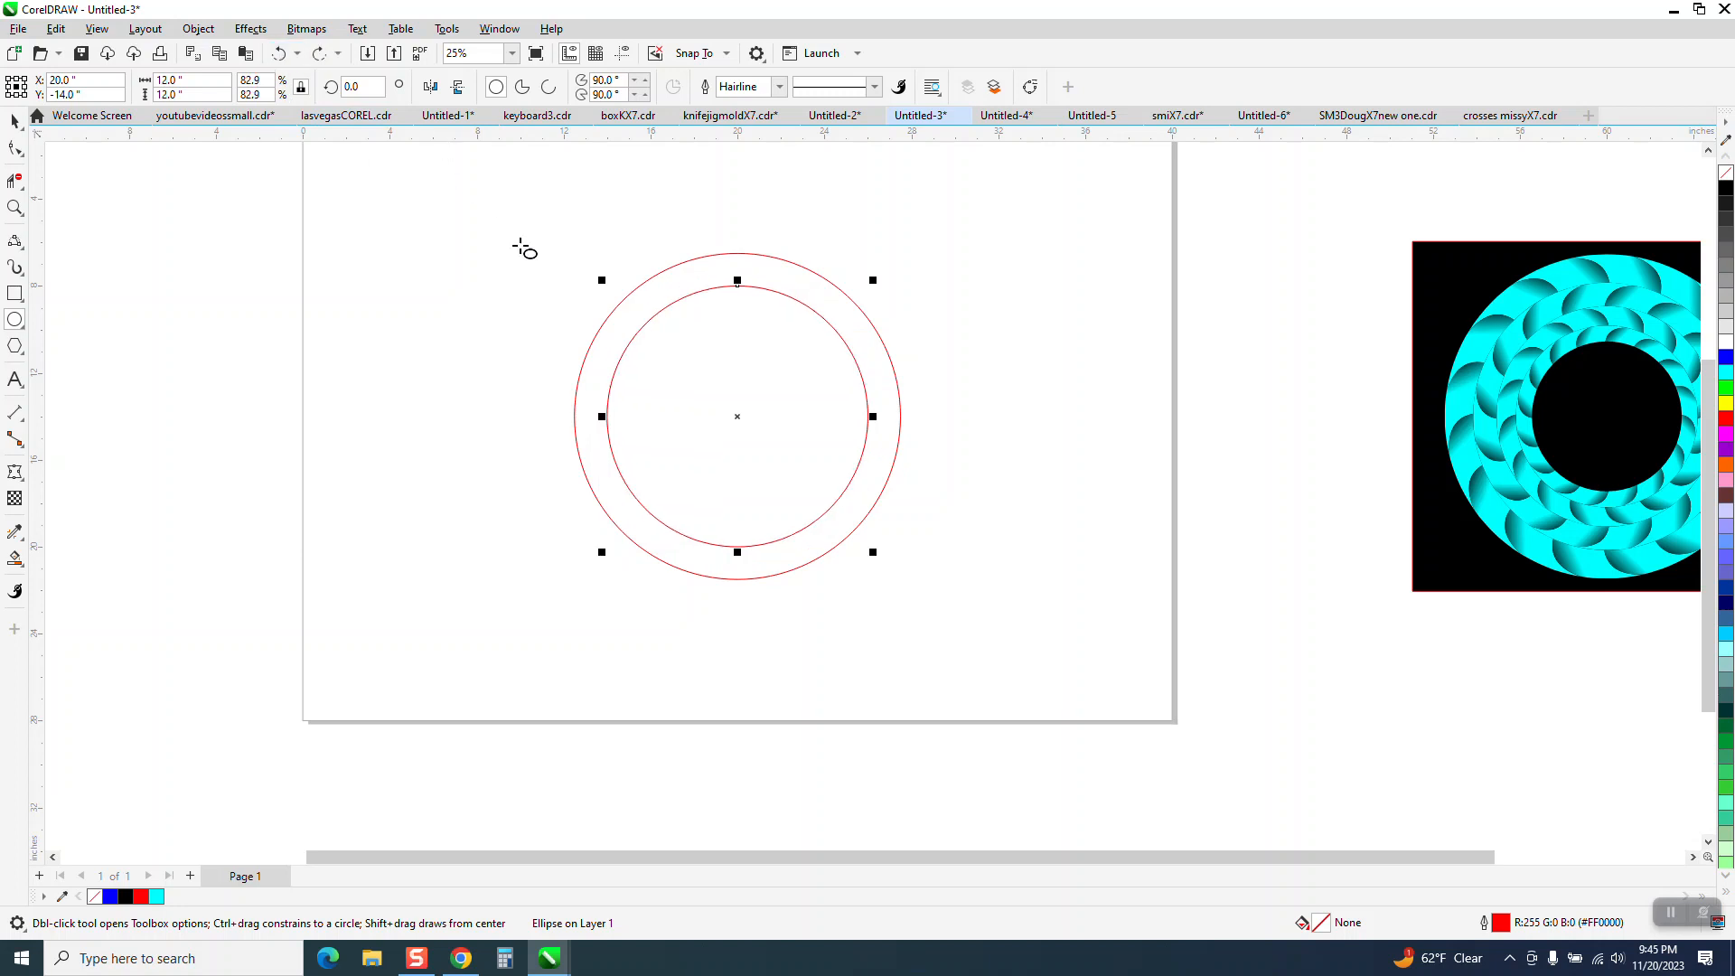
Show the guidelines that cross at the centre of the two circles.
click(14, 210)
drag(515, 220, 1045, 685)
click(626, 56)
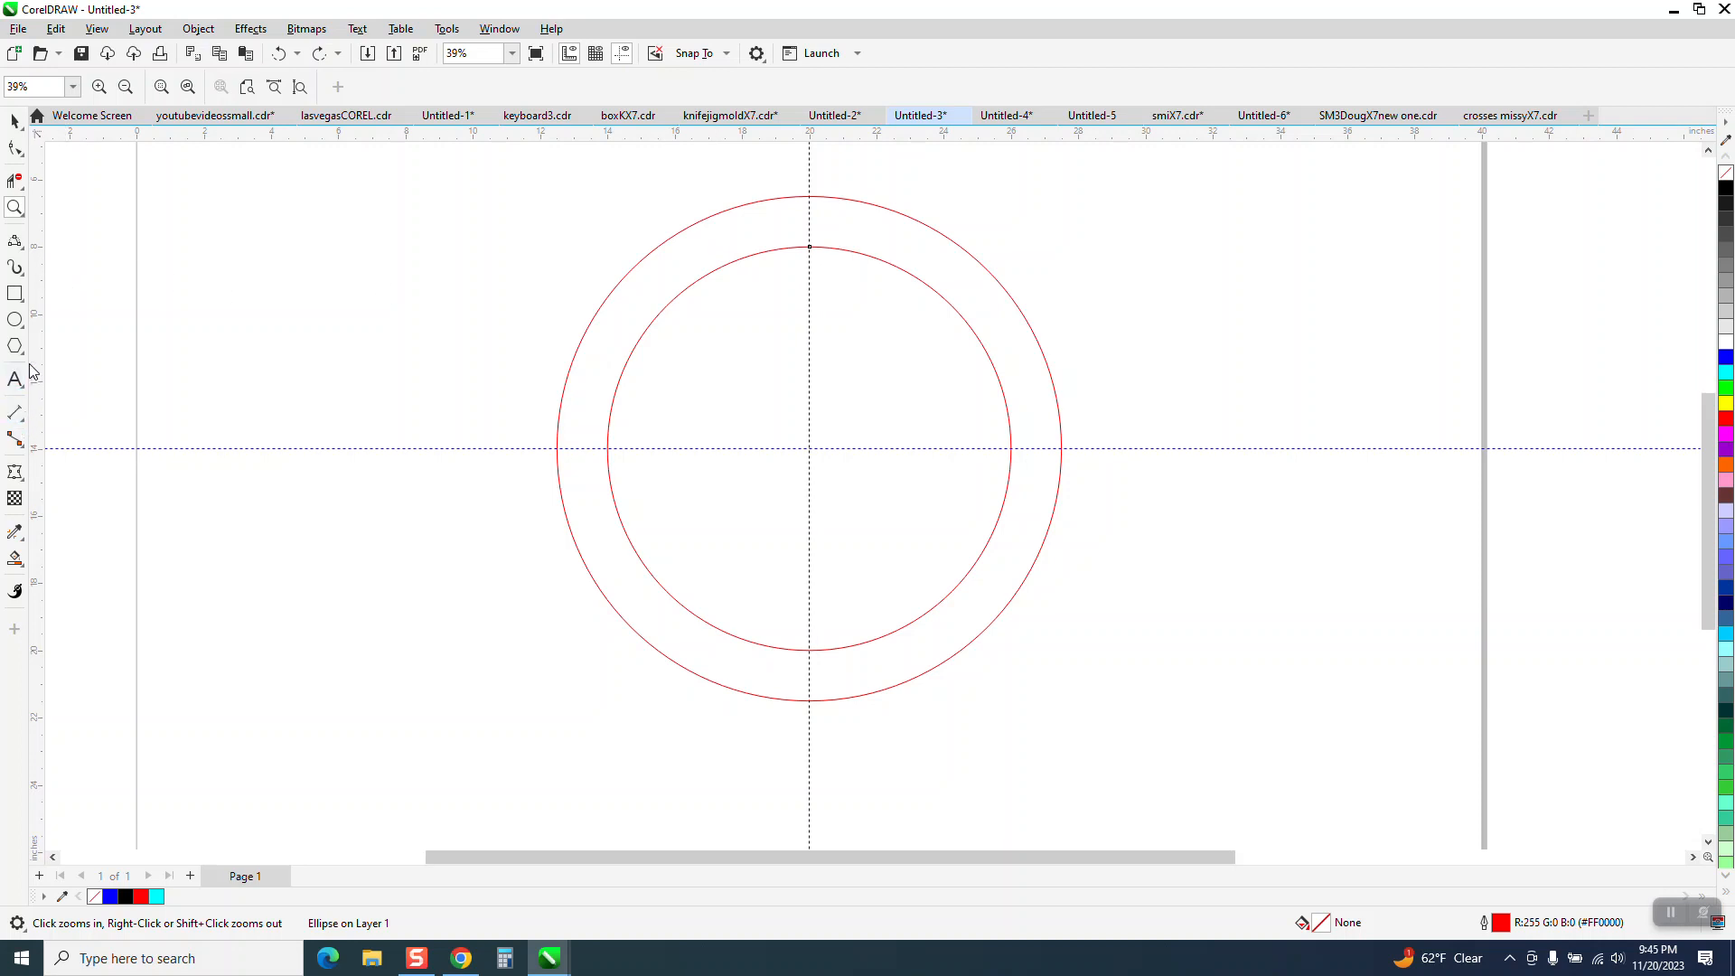
Draw a 3-point curve about 3.5 by 2 inches, arching across both circles on their upper-left side.
click(18, 243)
click(88, 361)
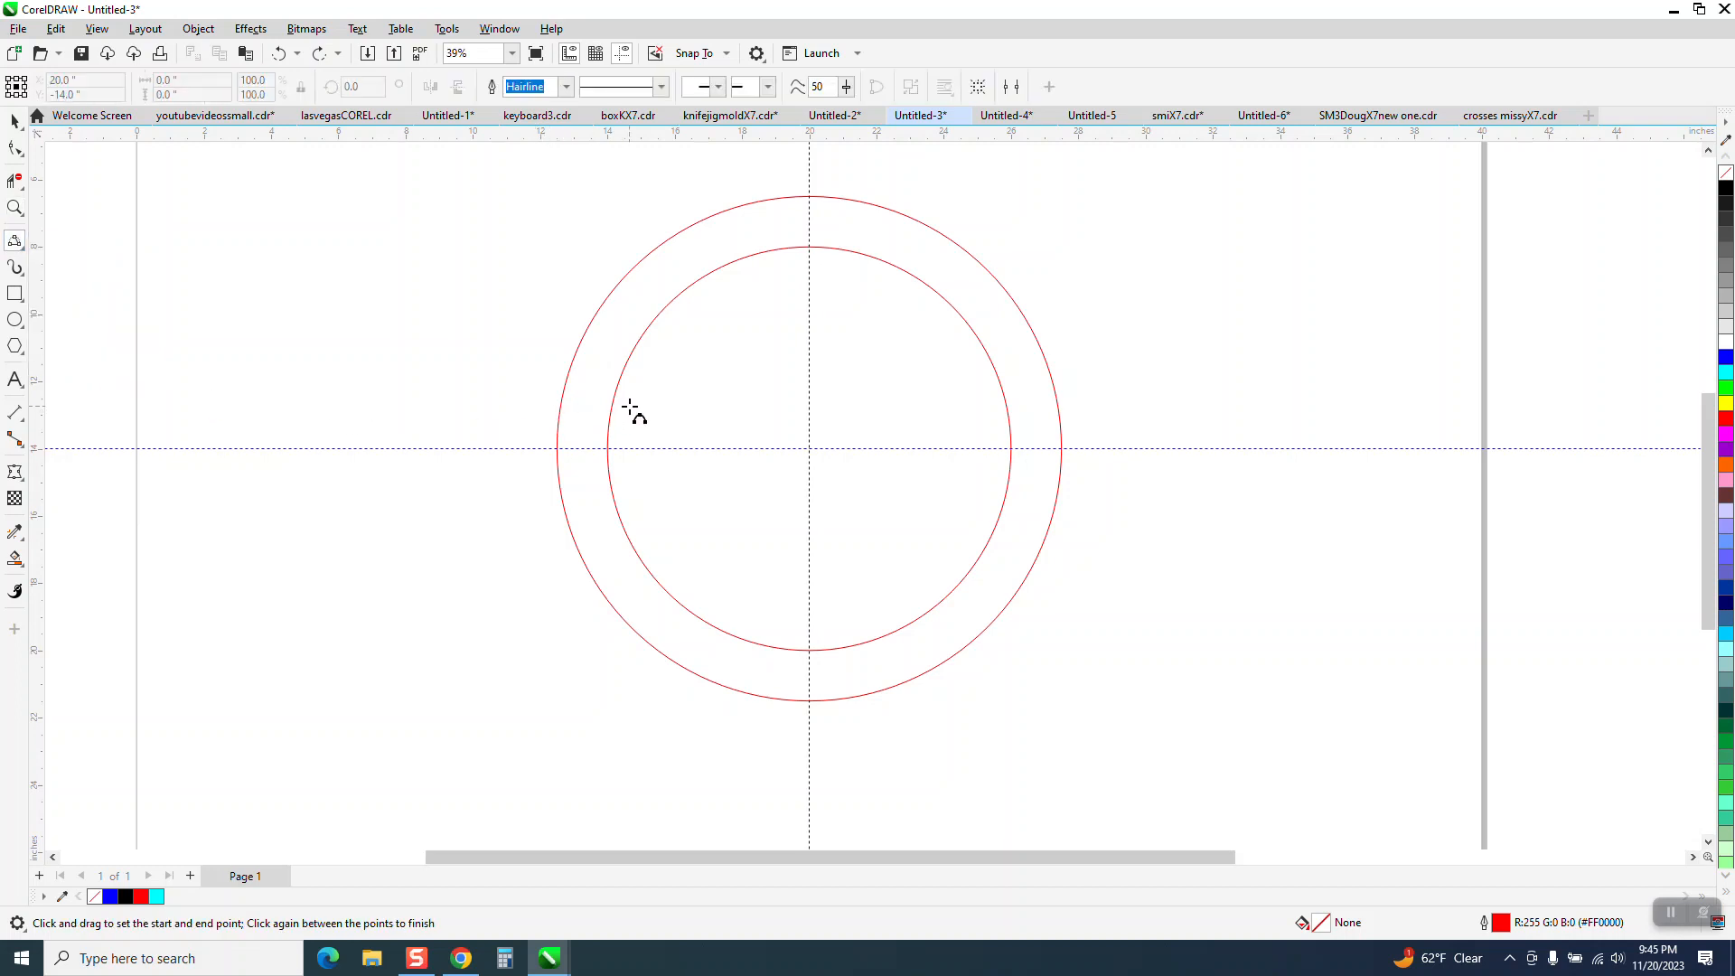
drag(641, 374, 528, 422)
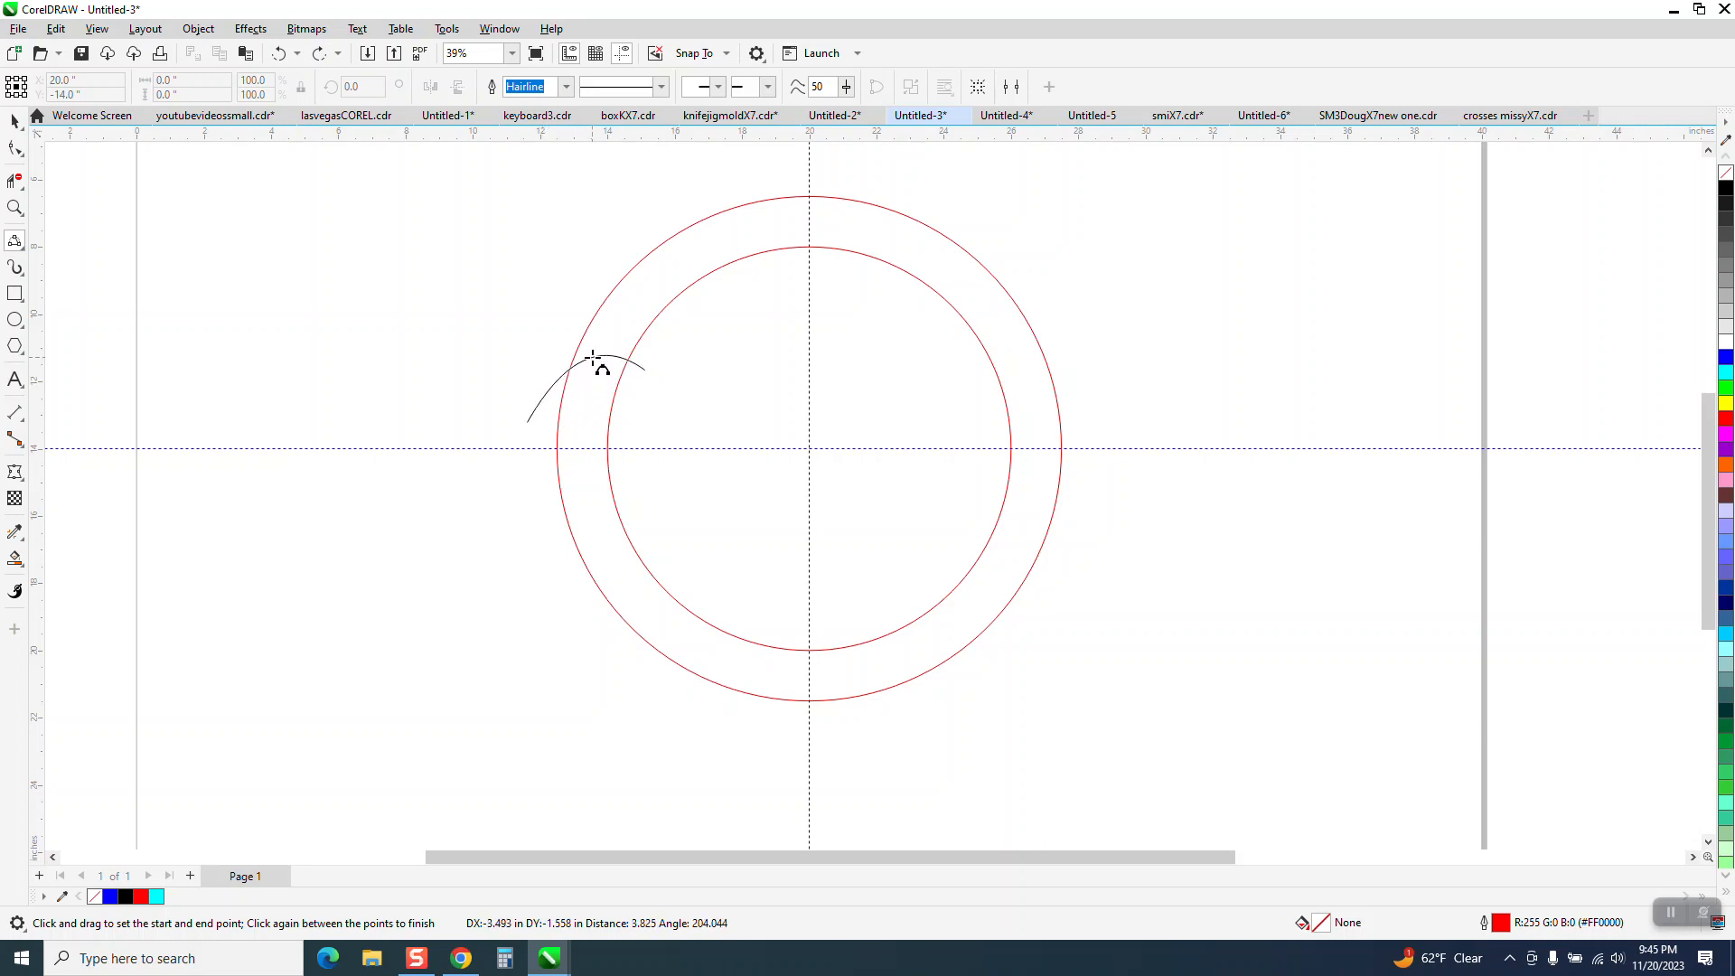
click(593, 359)
click(15, 120)
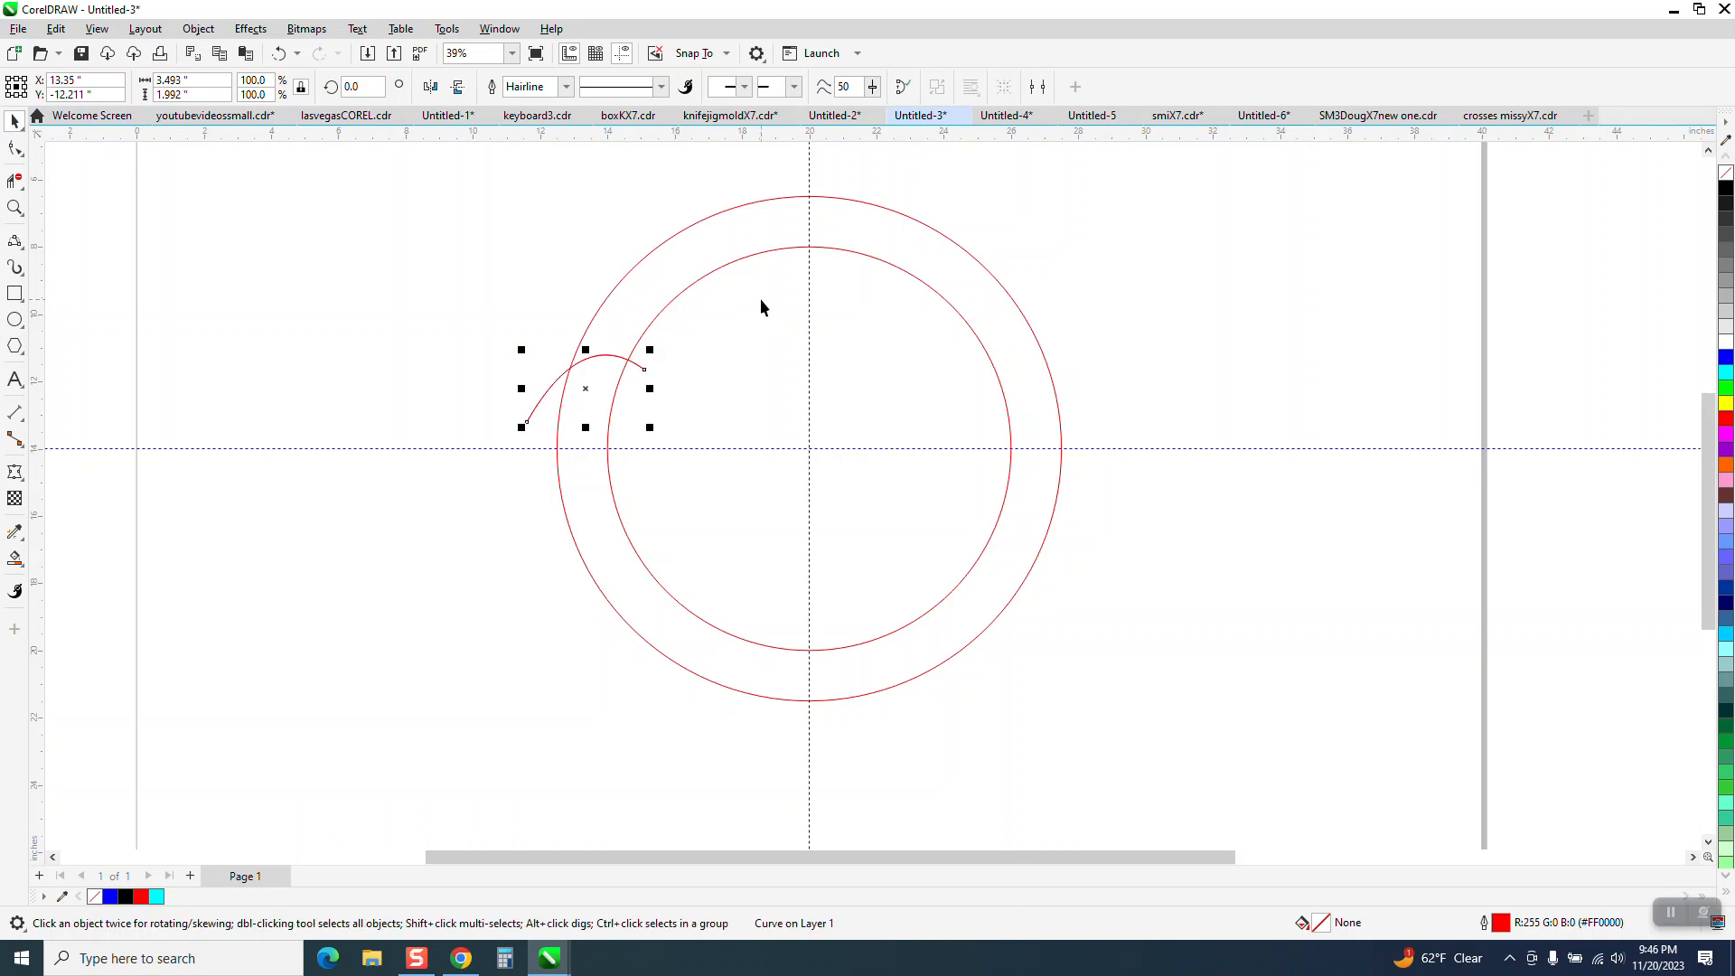
Set the curve's rotation centre at the guideline intersection and create a copy rotated 22.5 degrees.
click(591, 392)
mouse_move(585, 389)
mouse_down()
mouse_move(739, 449)
mouse_move(805, 449)
mouse_up()
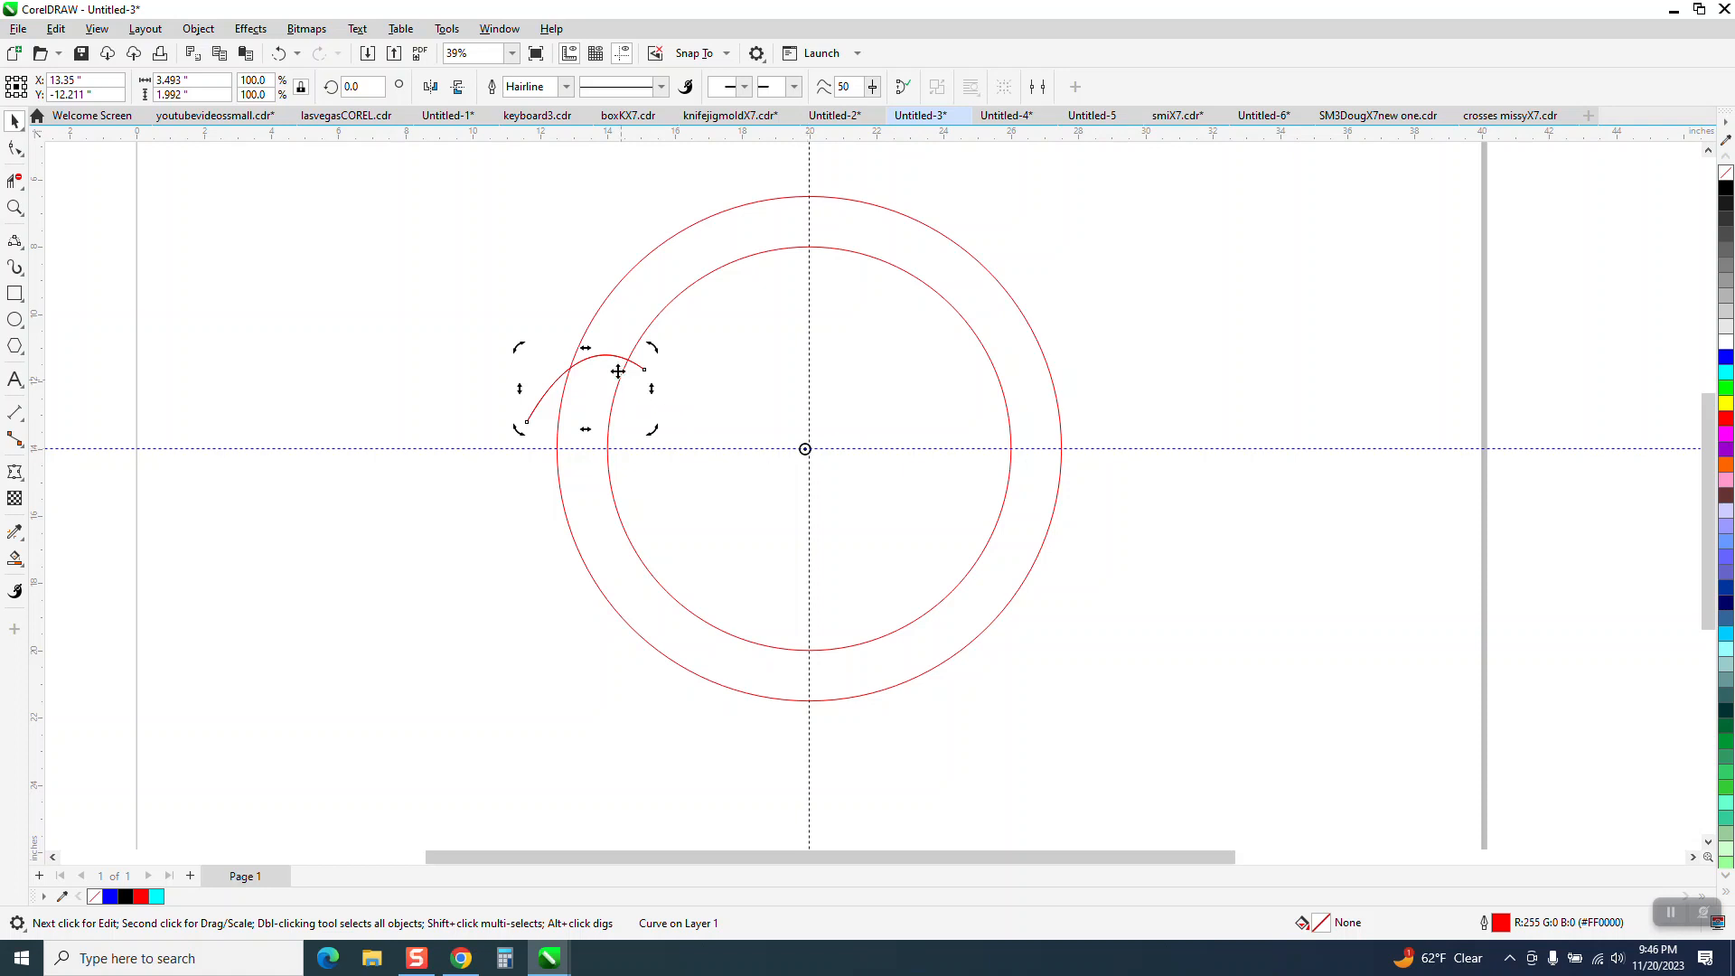
click(613, 362)
click(592, 388)
click(357, 87)
text(22.5)
key(Return)
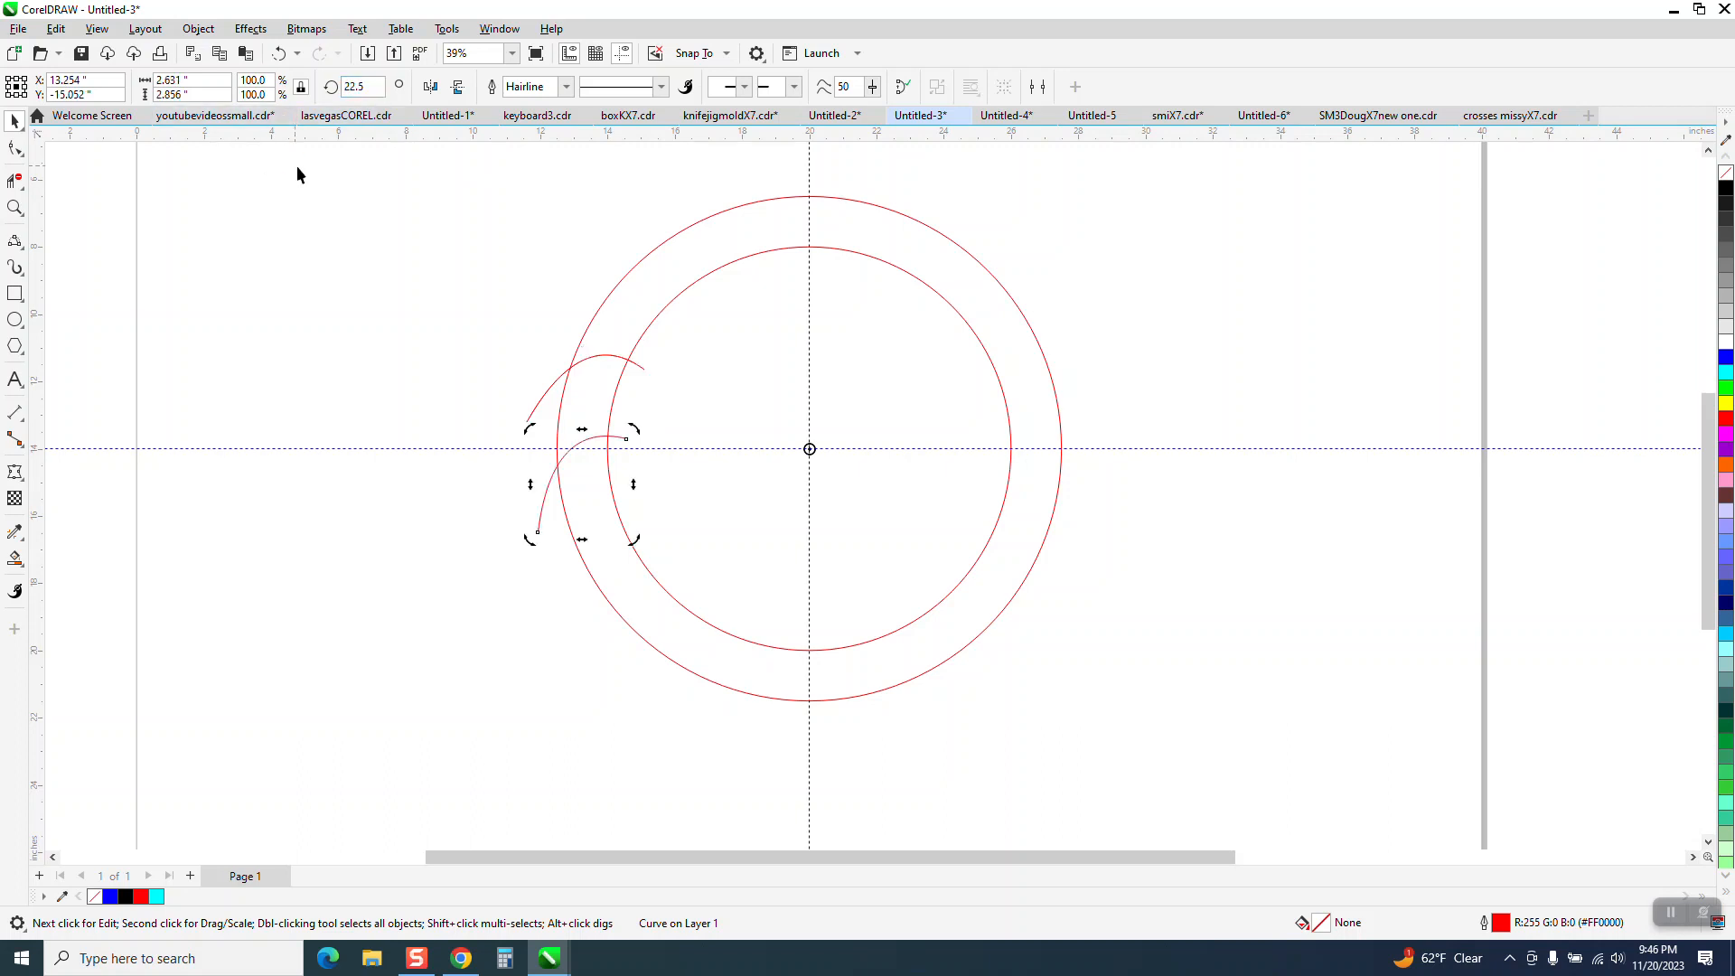
Smart Fill the region enclosed by the two curves and the two circles with cyan and no outline.
click(16, 559)
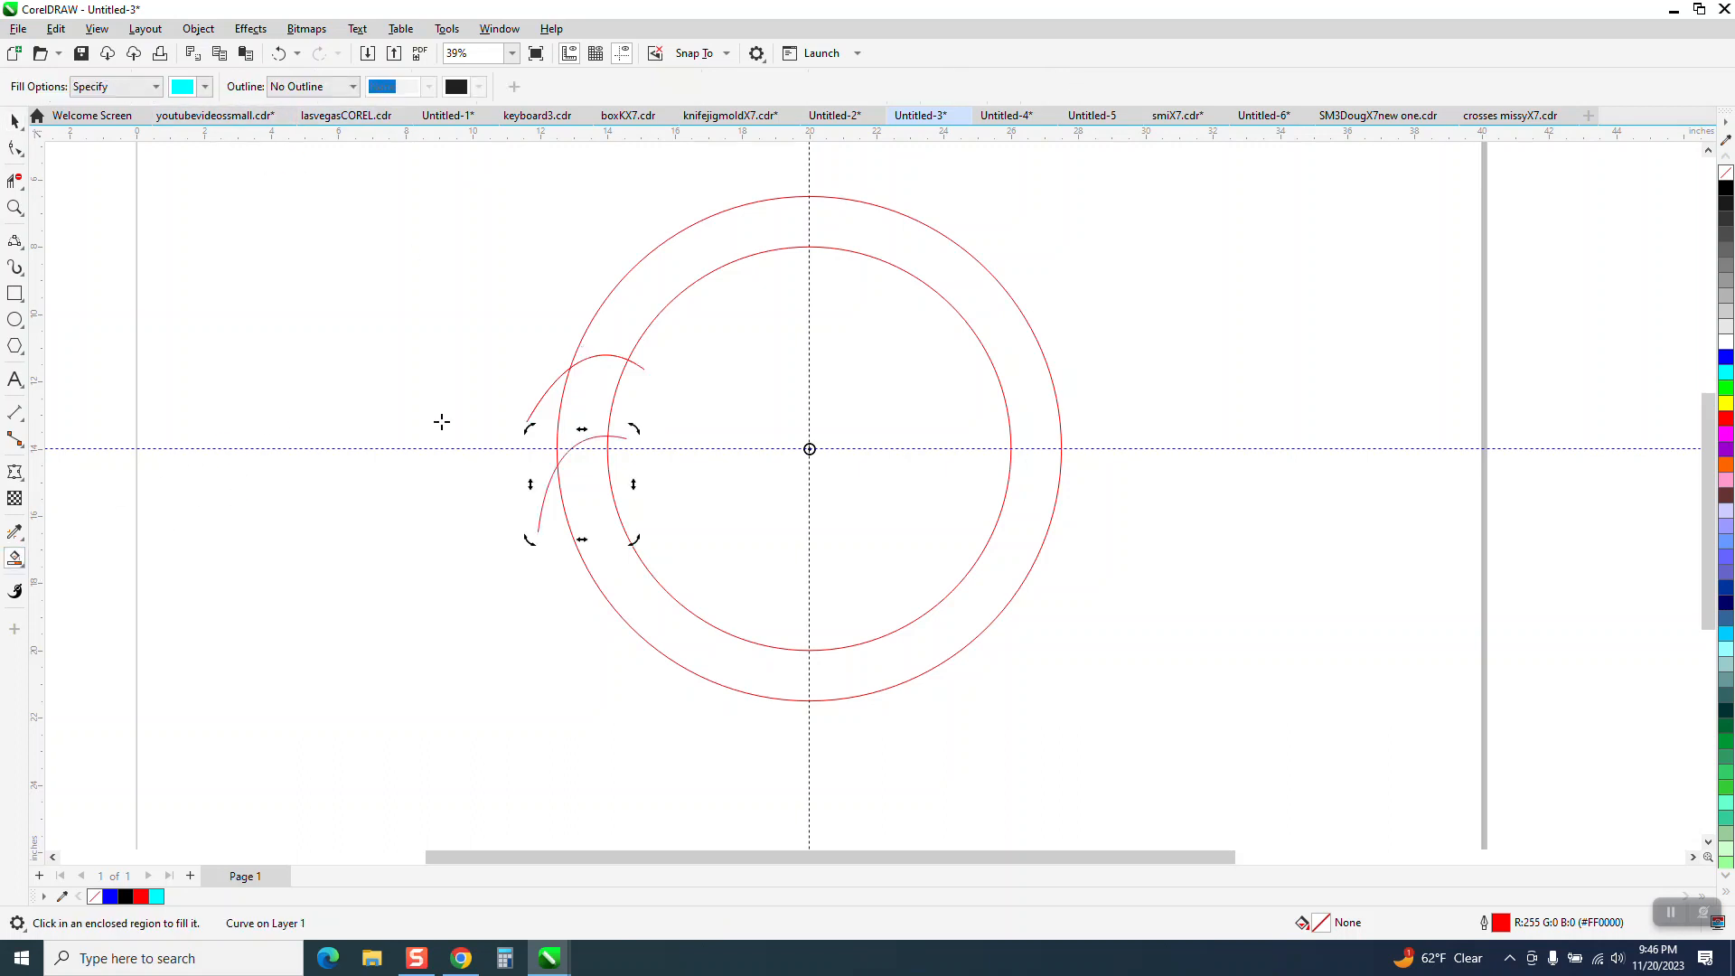
click(587, 409)
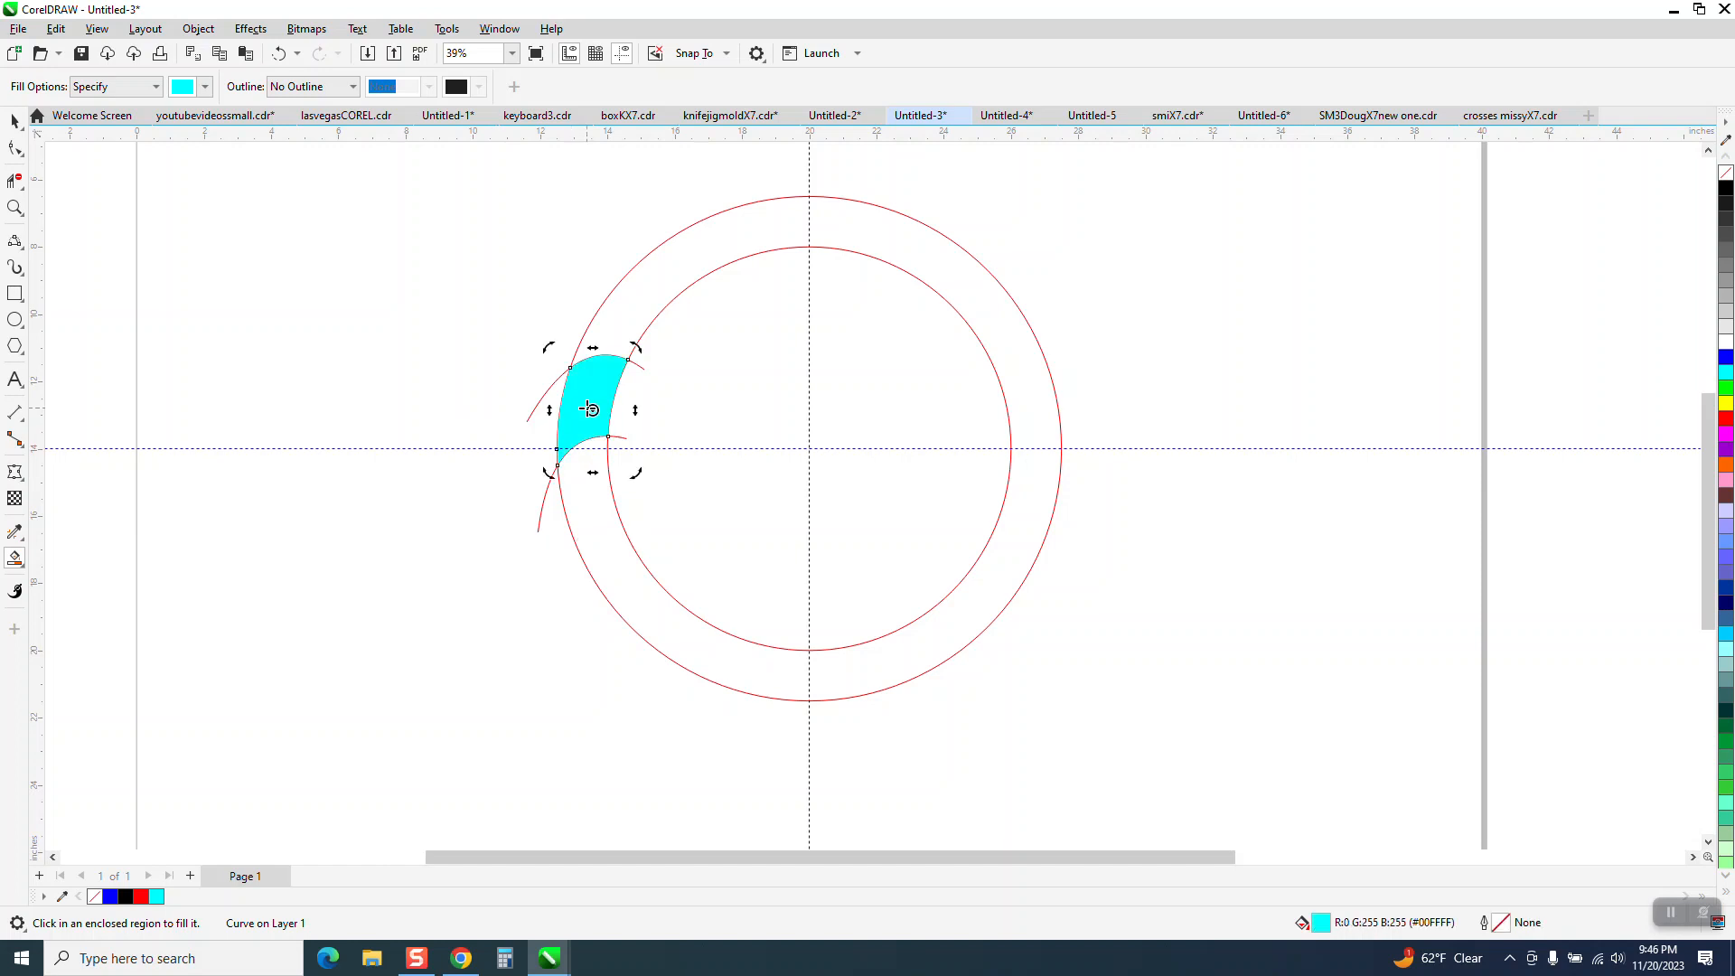
click(15, 120)
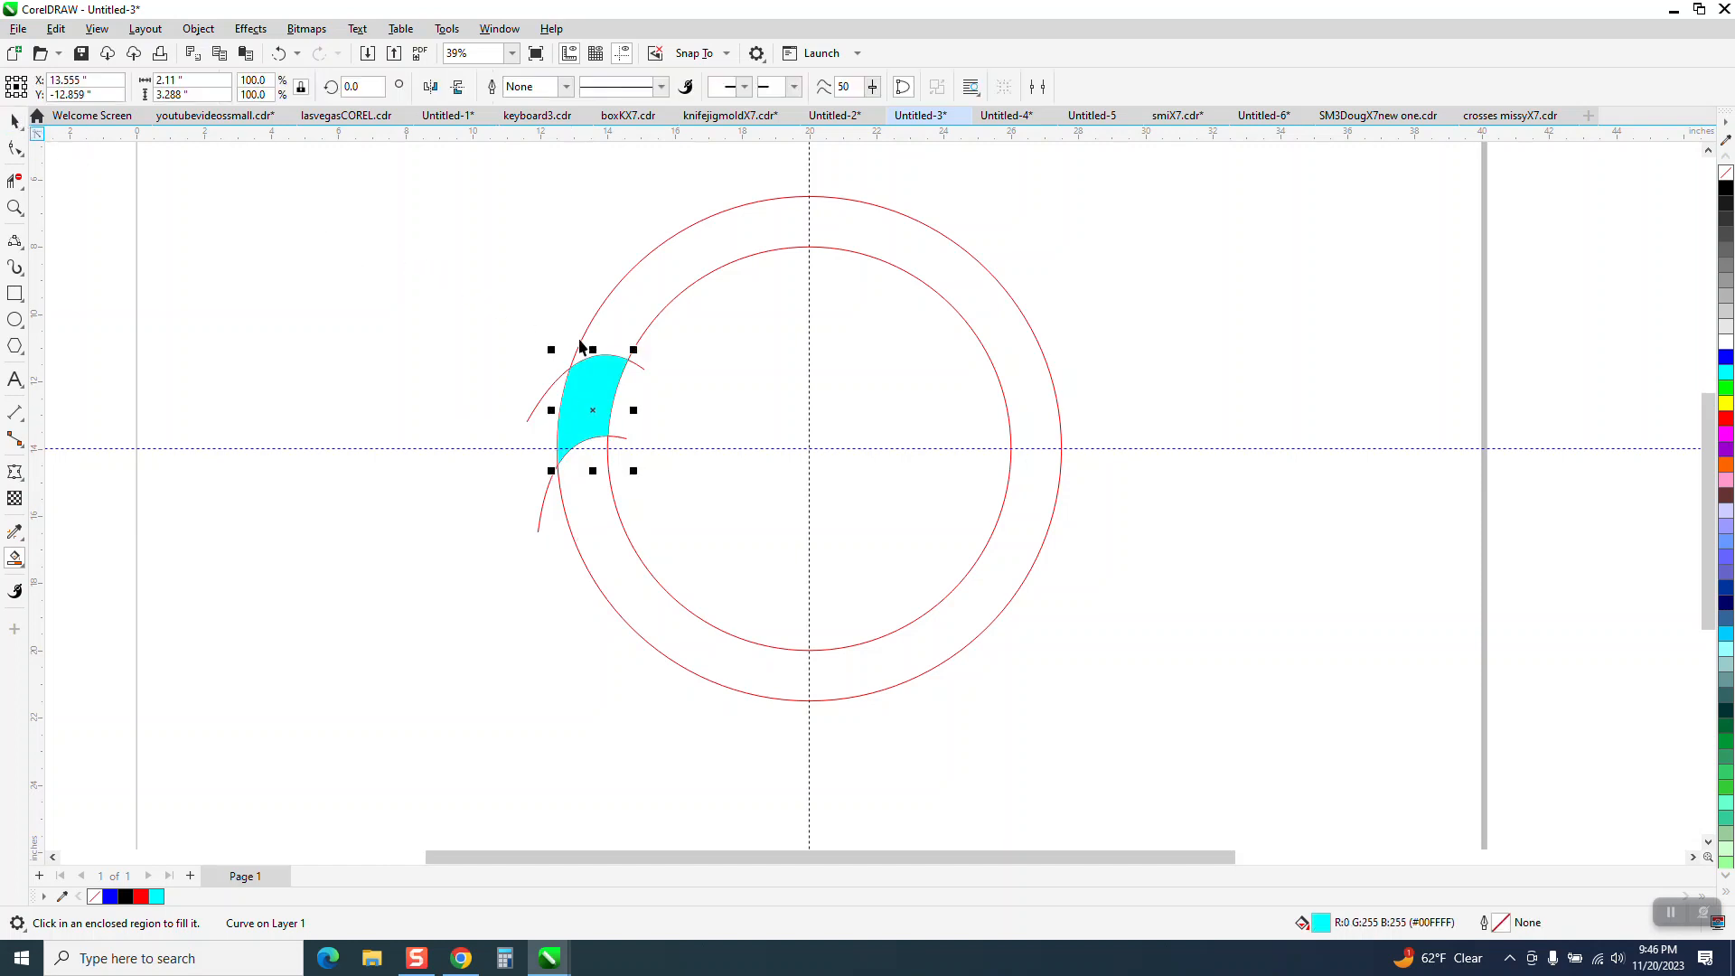
Move the circles and curves up 20 inches, clear of the cyan segment, keeping the segment at its original position.
key(Left)
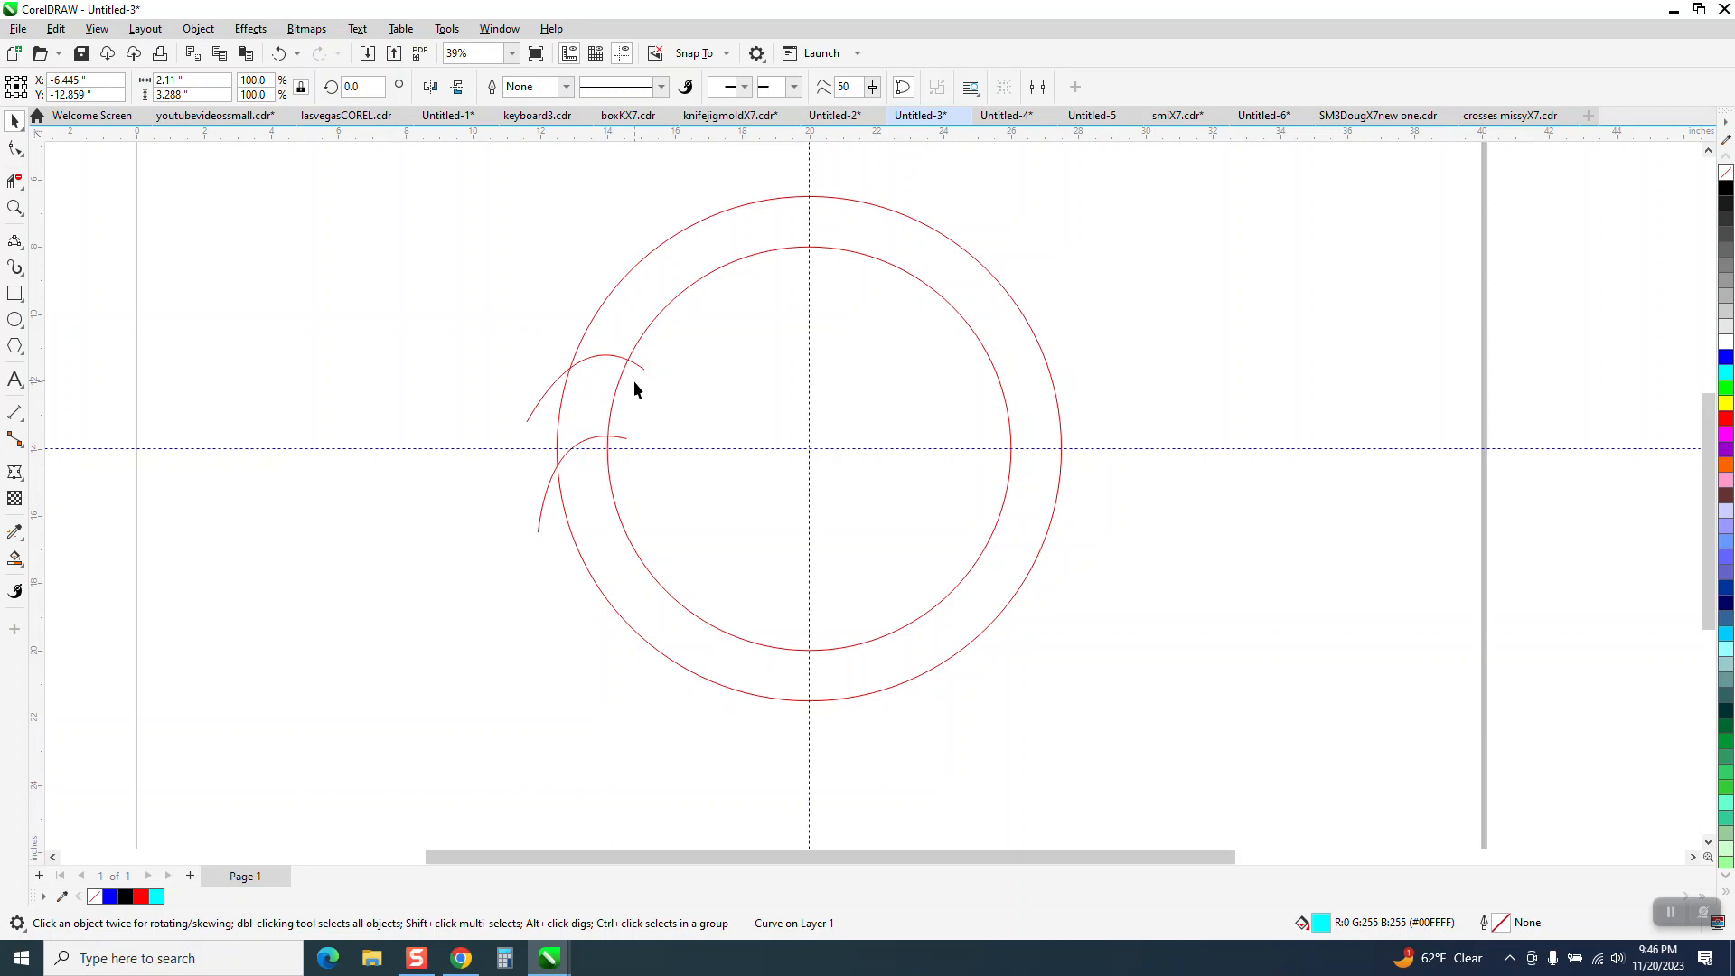
scroll(633, 383, down, 1)
drag(510, 259, 876, 584)
key(Up)
drag(327, 486, 329, 482)
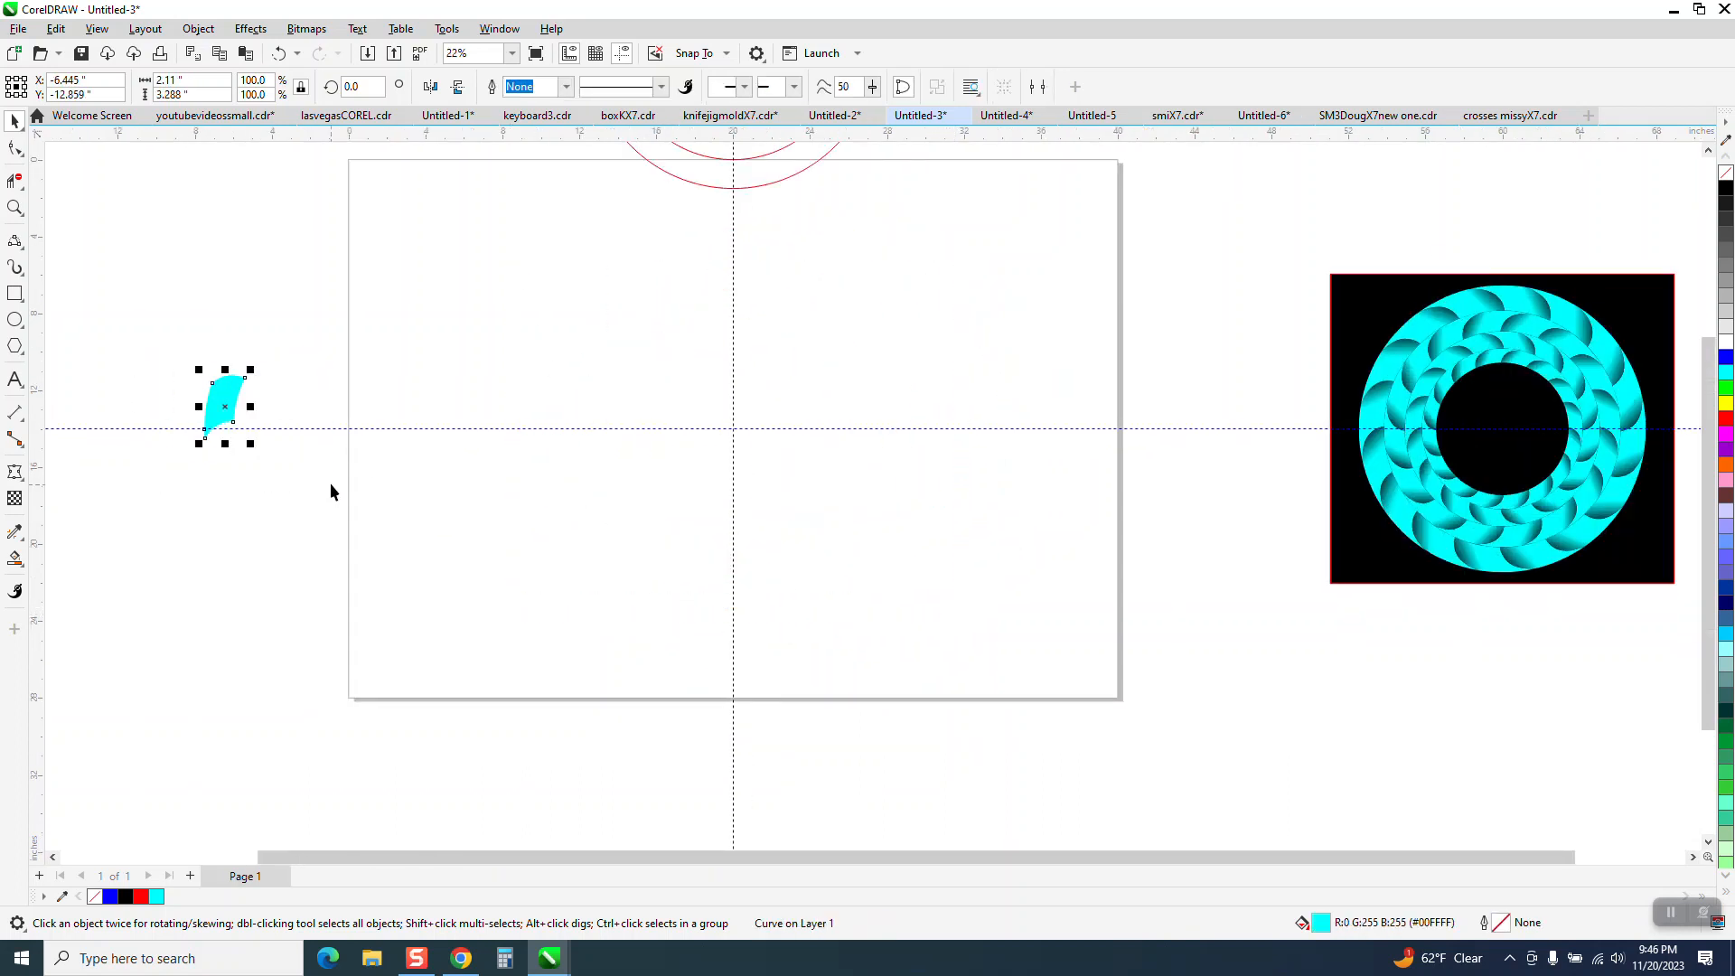
key(Right)
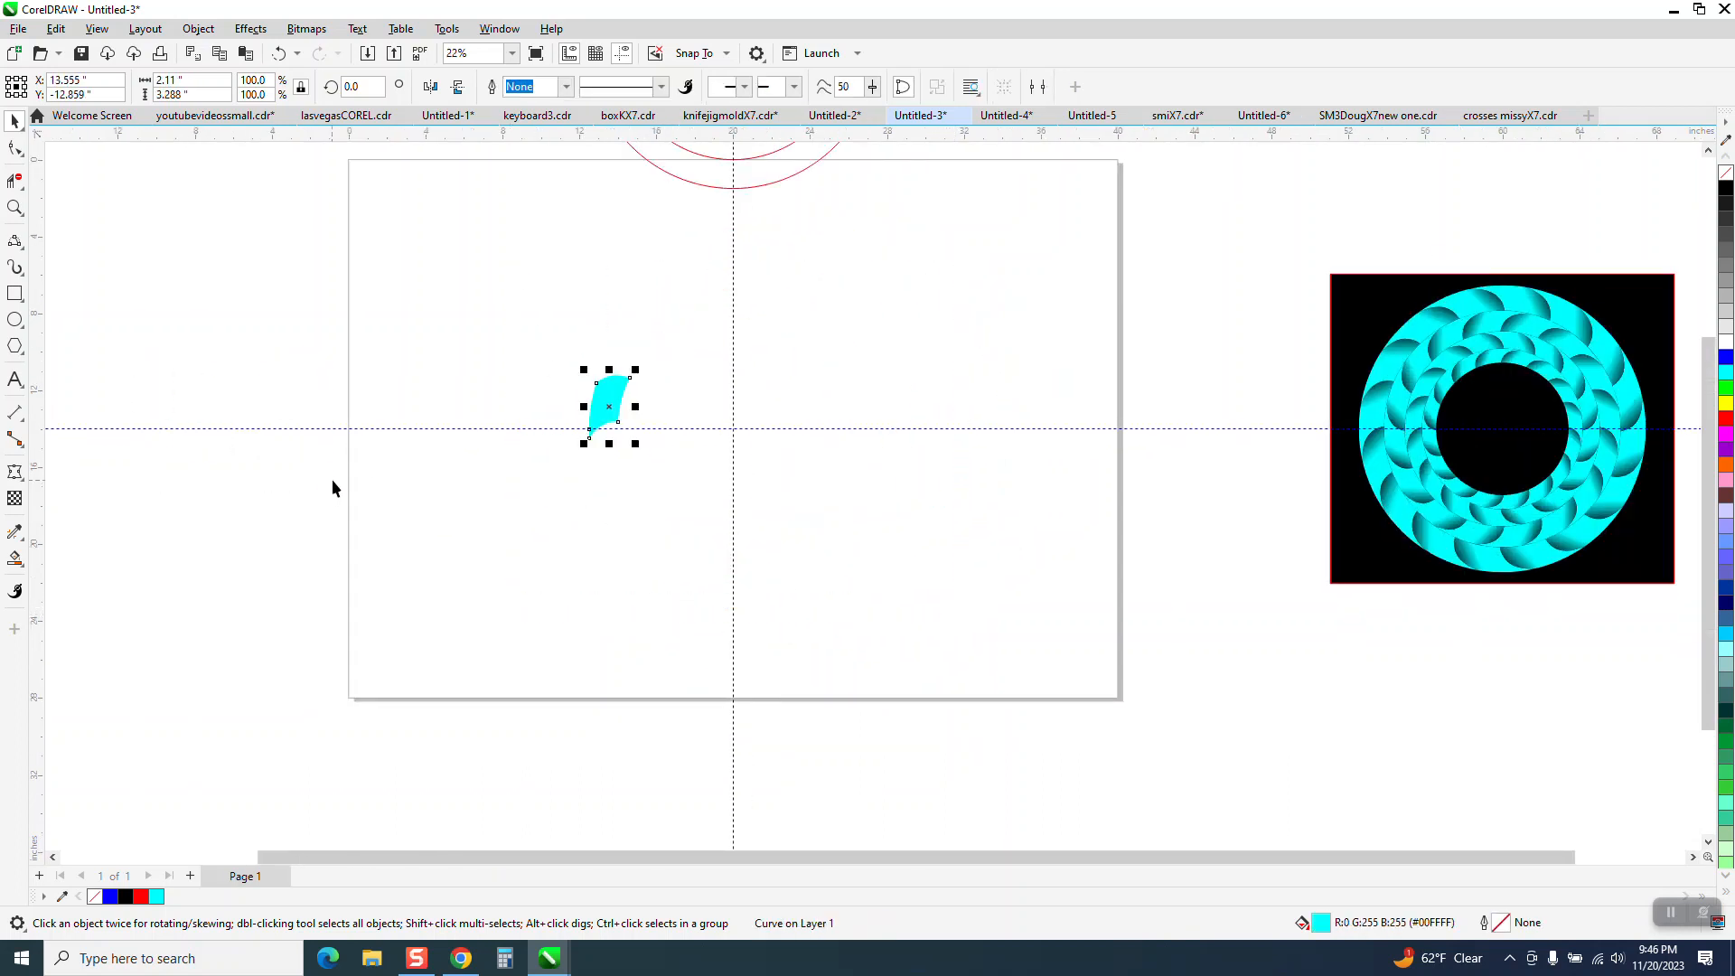
Apply an interactive fountain fill to the segment, from cyan at its lower end to black at its upper end, and adjust the blend.
click(15, 208)
drag(520, 341, 883, 515)
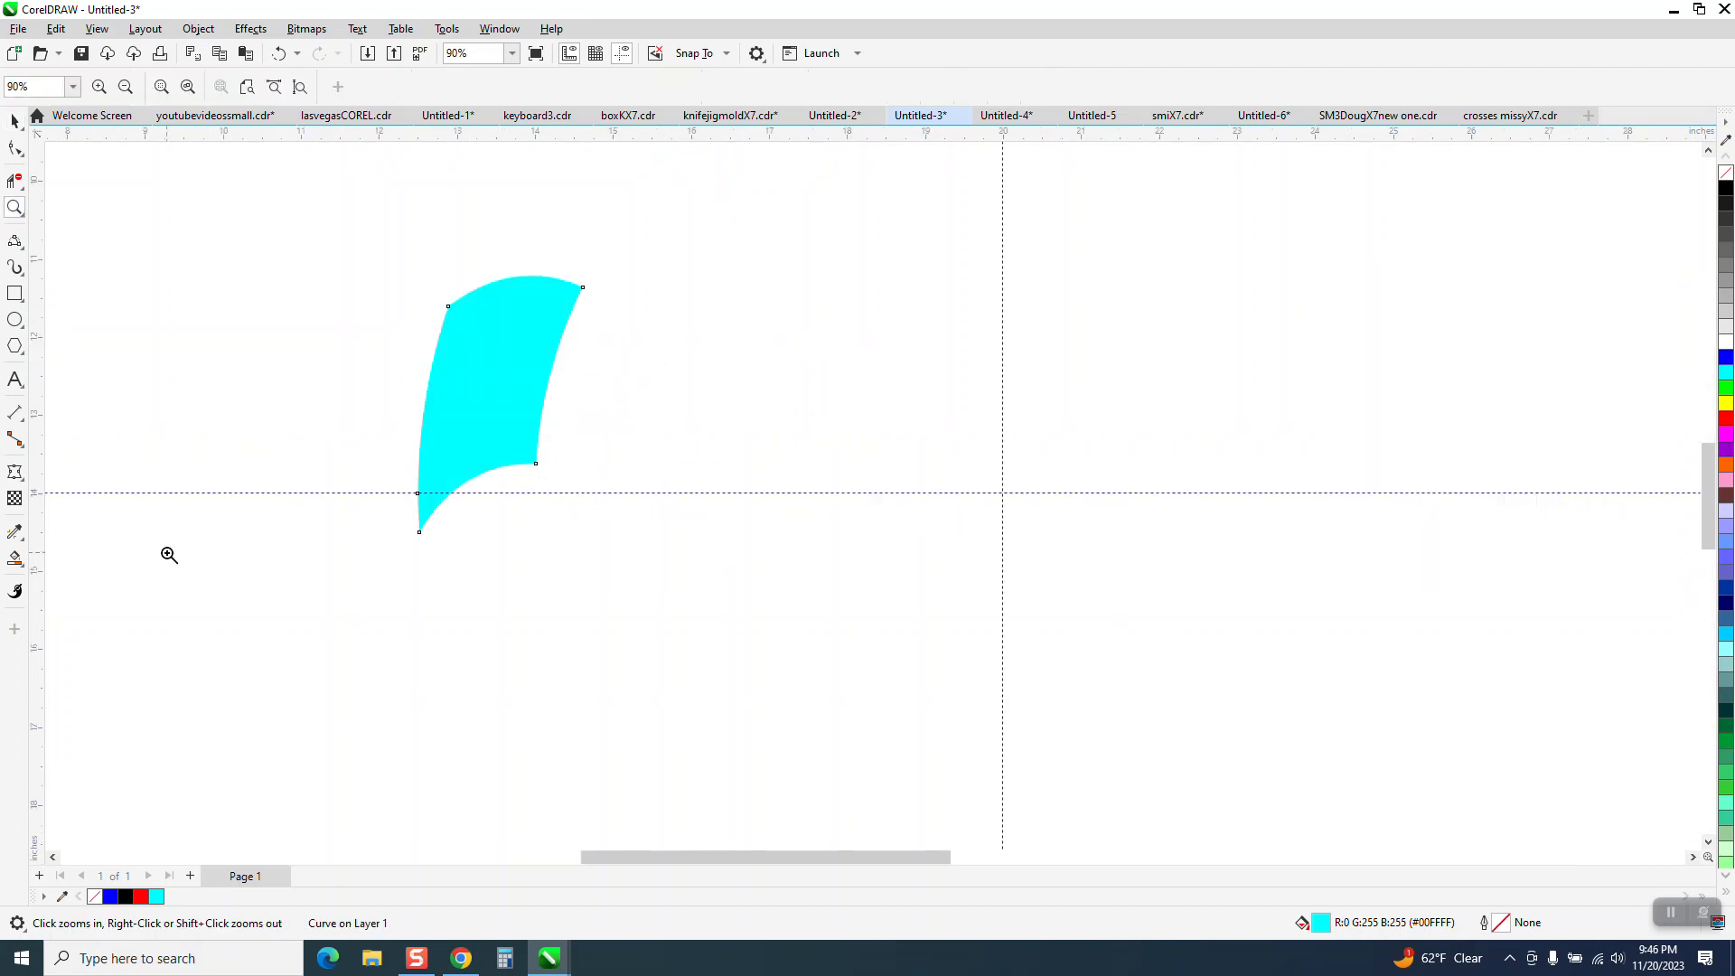
click(16, 560)
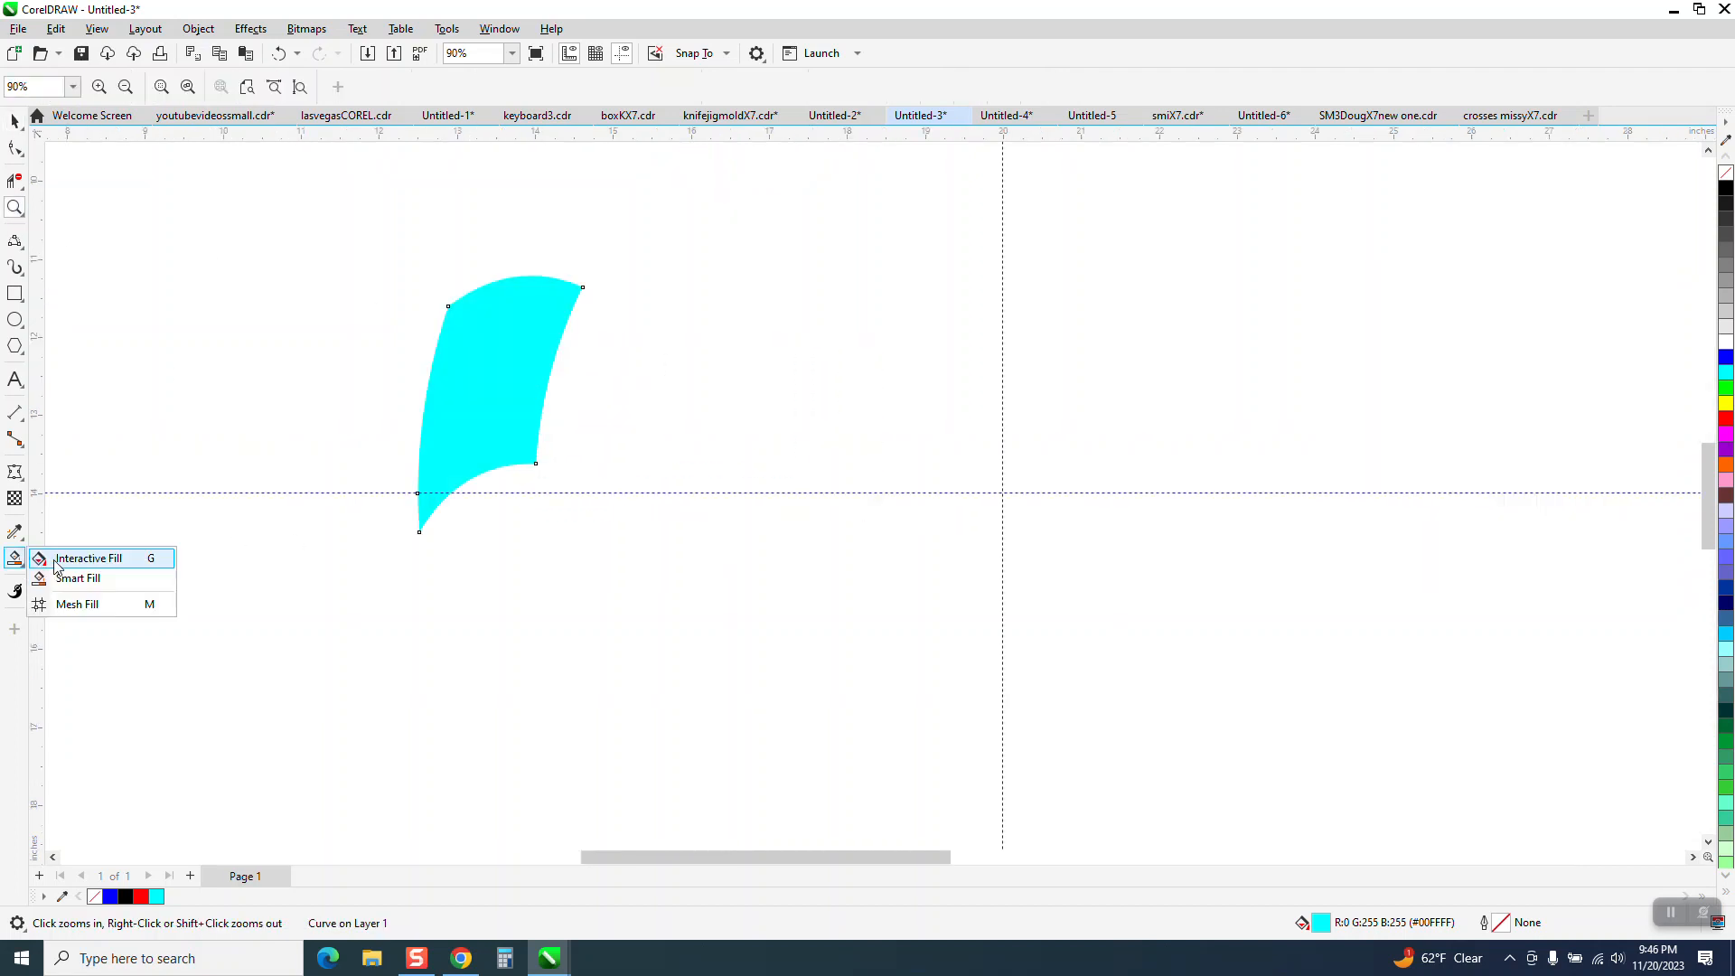
click(68, 562)
drag(464, 456, 523, 271)
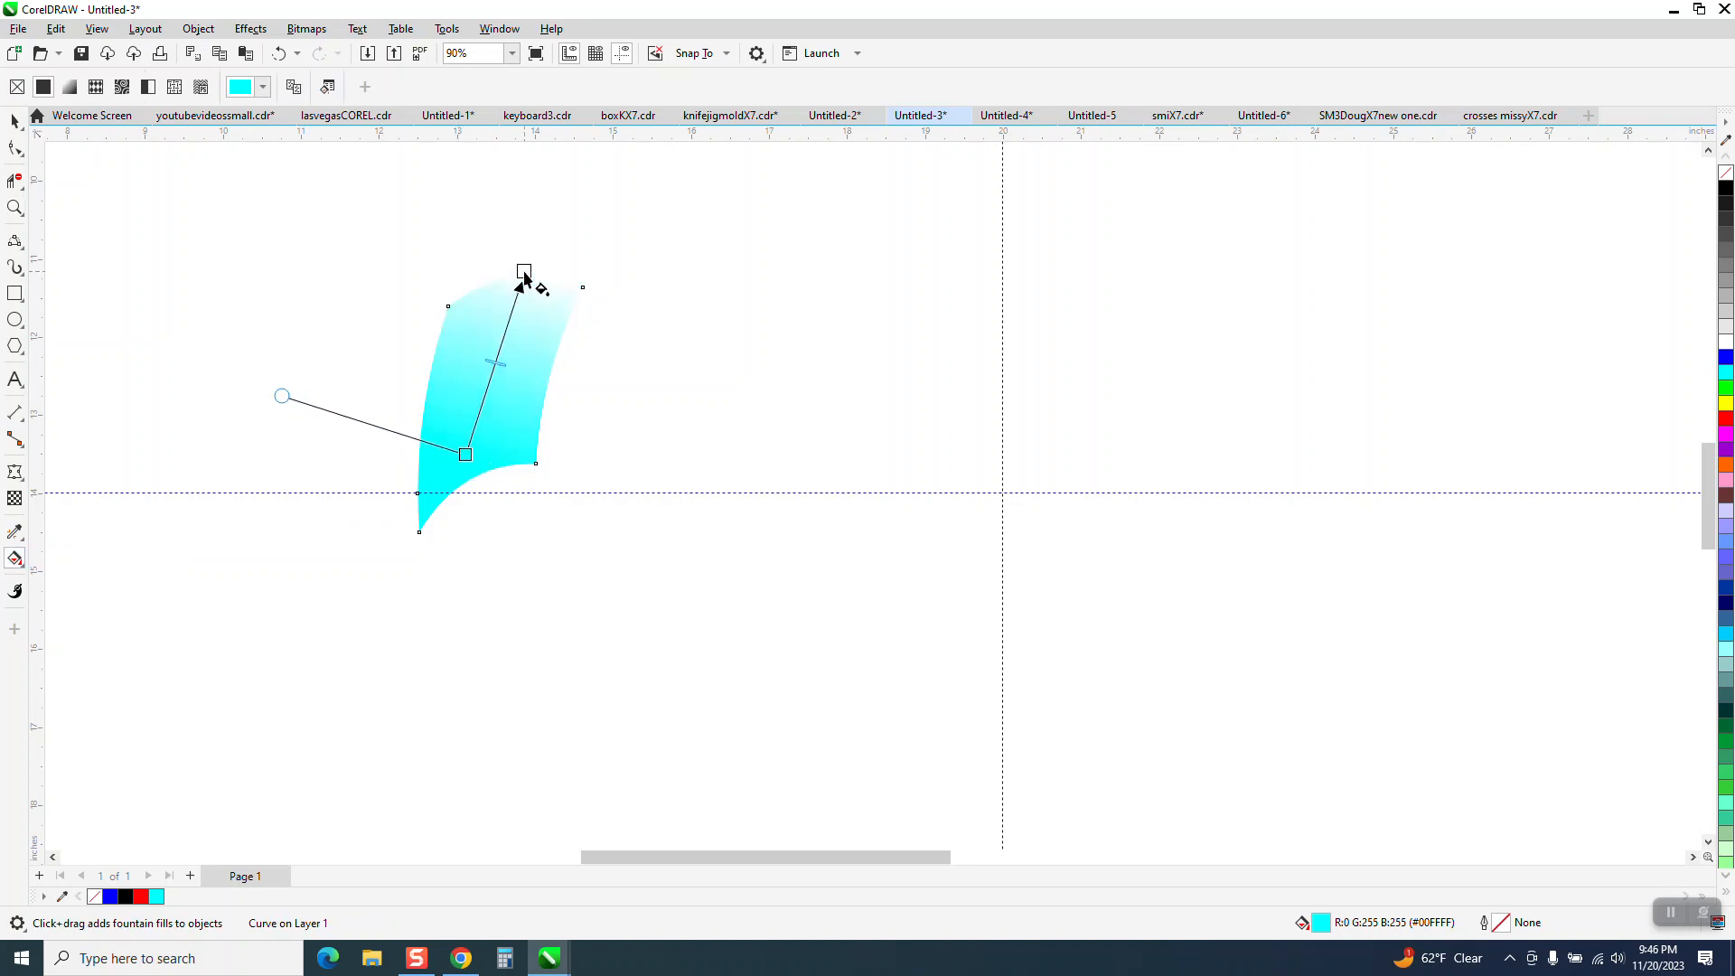
drag(1661, 226, 525, 272)
drag(502, 362, 520, 327)
drag(464, 454, 490, 464)
click(15, 121)
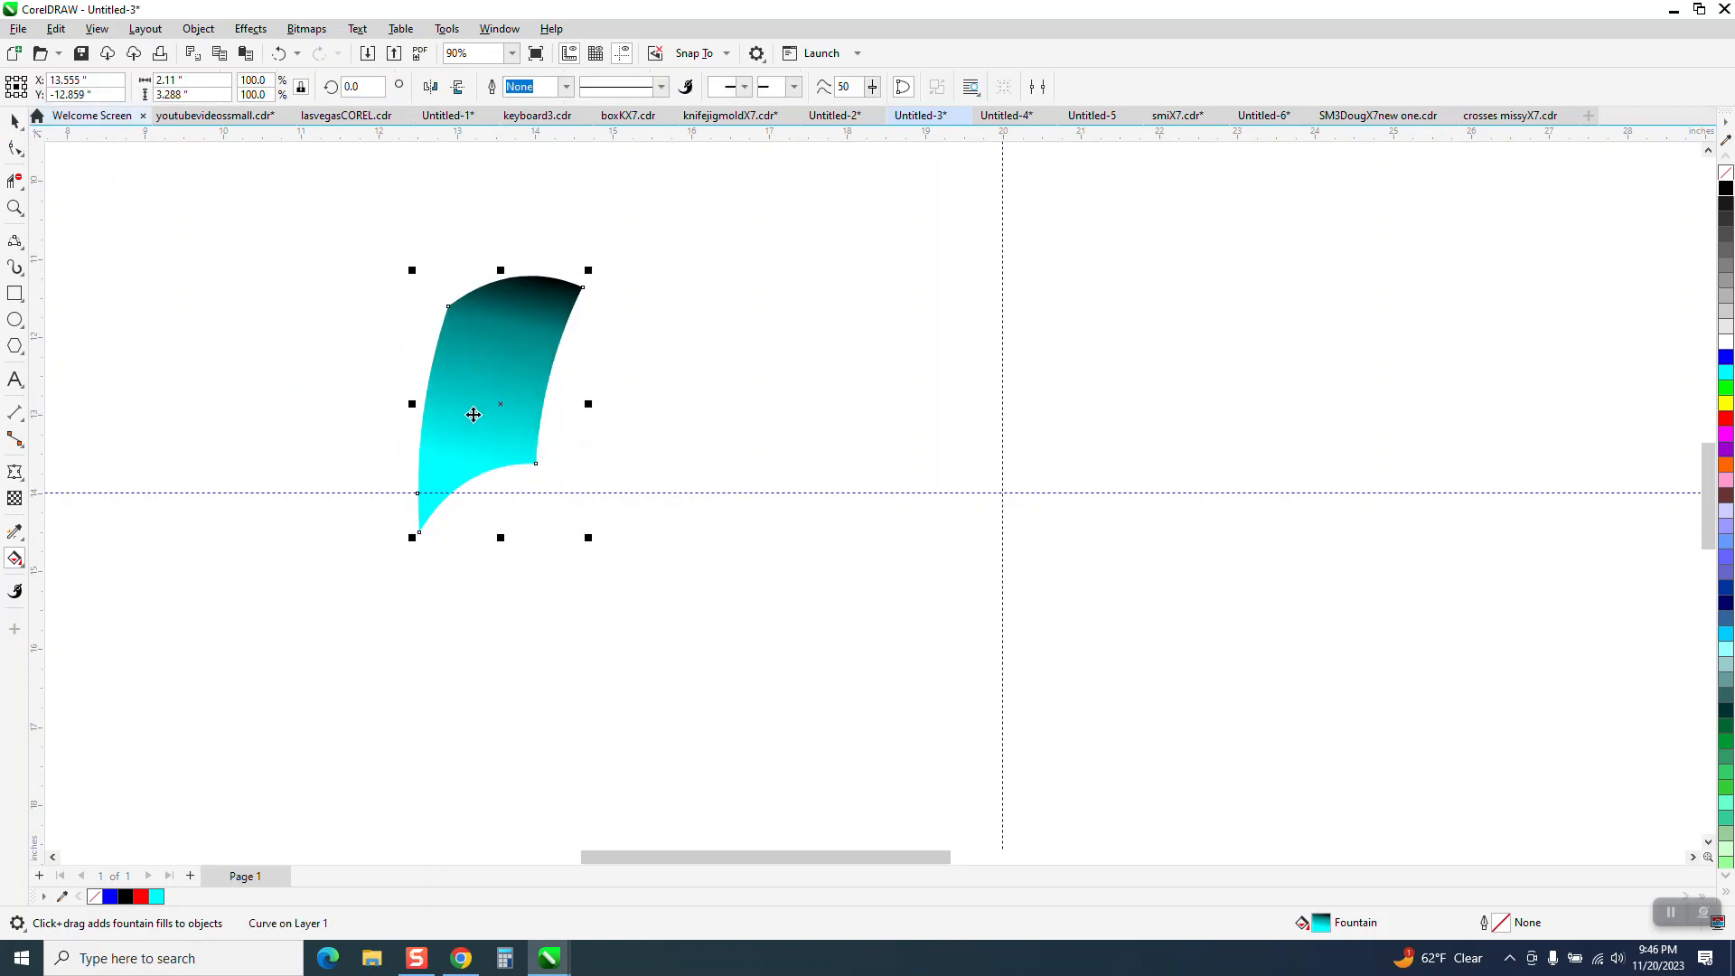
Set the shaded segment's rotation centre at the guideline intersection and create a copy rotated 22.5 degrees.
scroll(576, 483, down, 3)
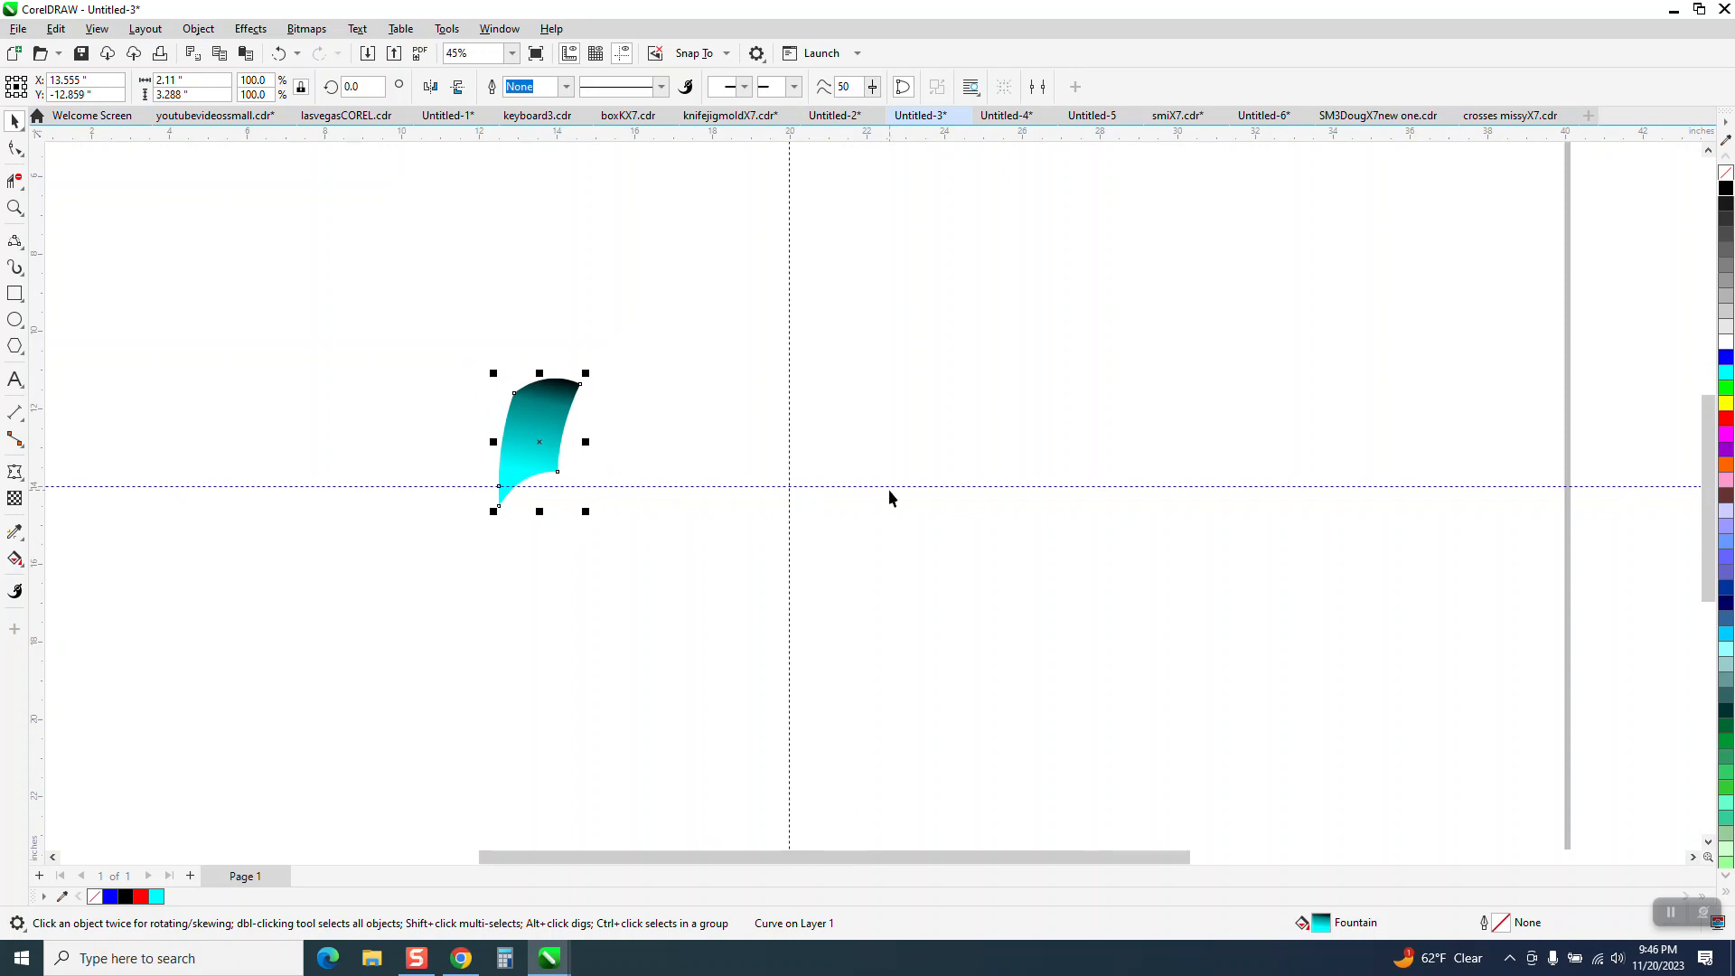
click(539, 444)
drag(539, 444, 786, 486)
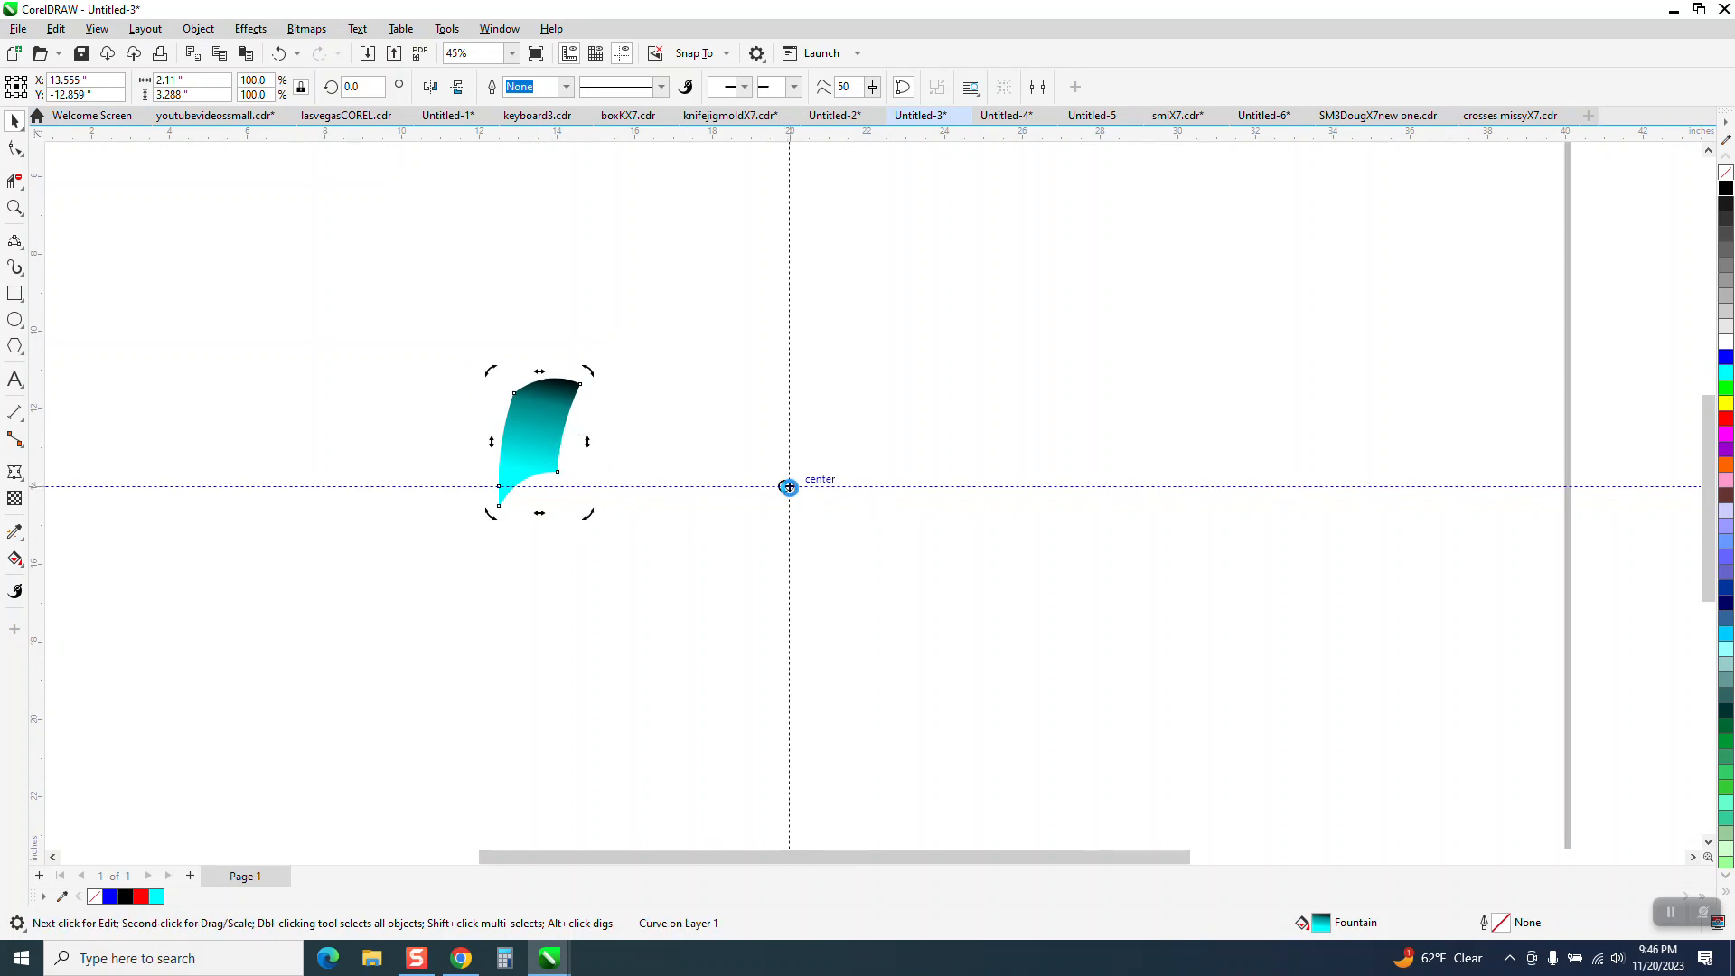
click(558, 435)
click(544, 436)
text(22)
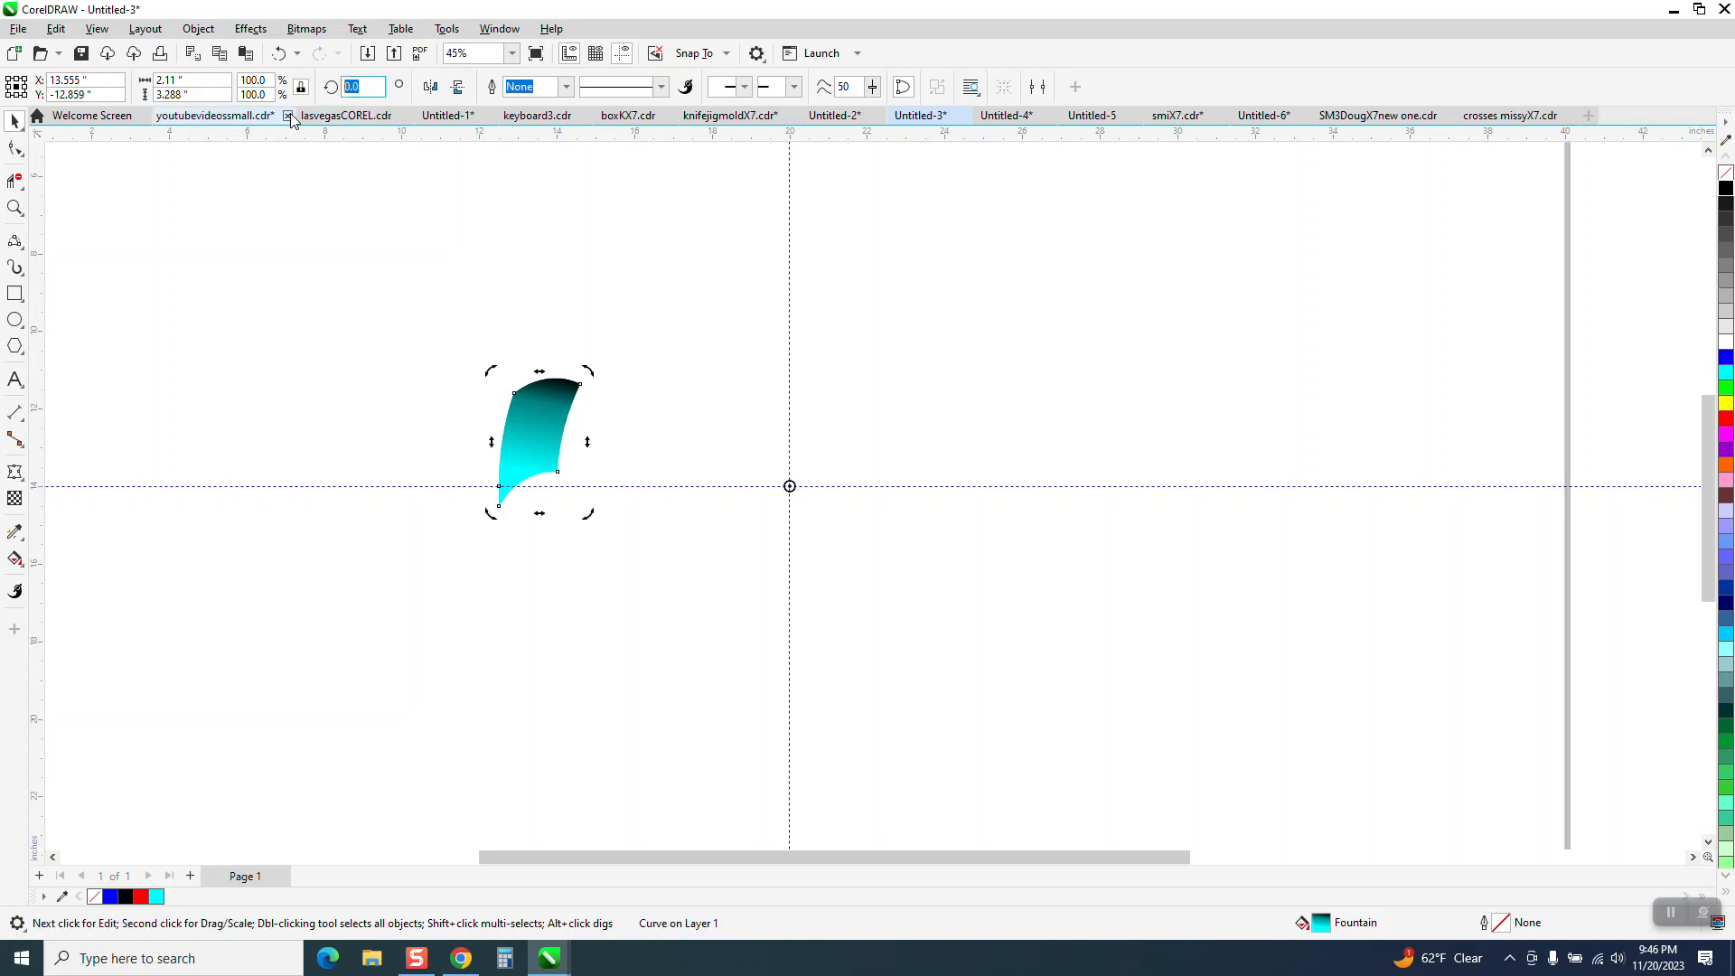
text(.5)
key(Return)
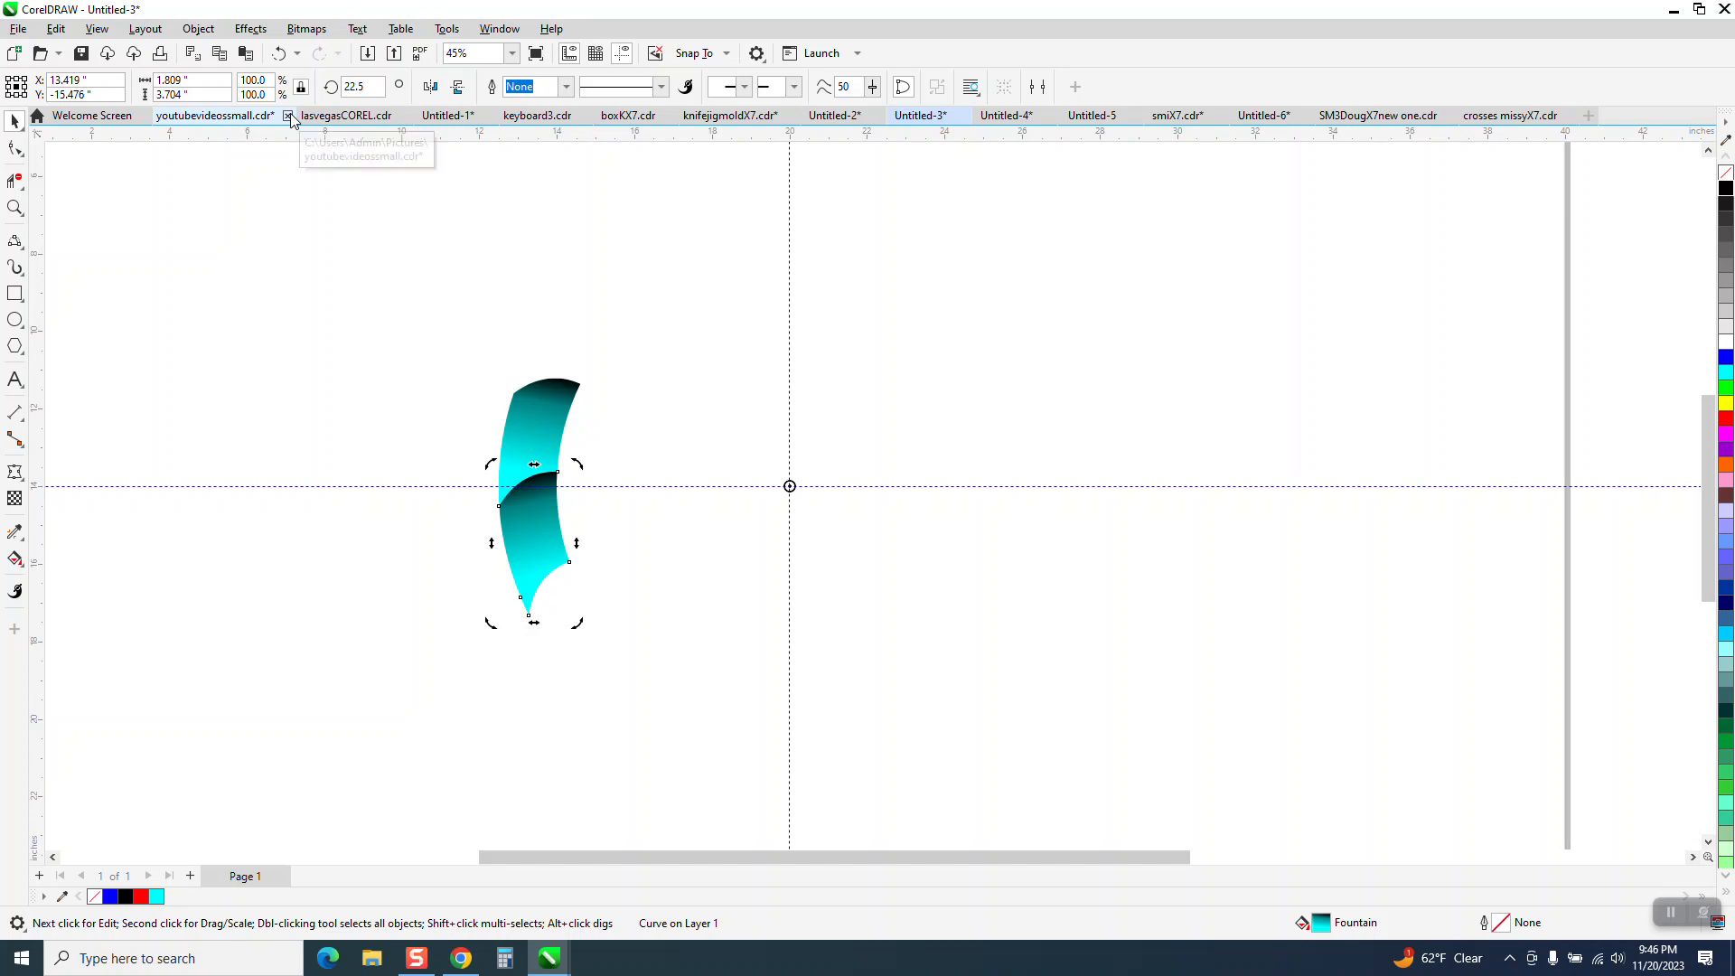
Repeat the rotated copy until the segments form a complete ring, deselect it and hide the guidelines.
key(ctrl+r)
key(ctrl+r)
key(ctrl+r)
key(ctrl+r)
key(ctrl+r)
key(ctrl+r)
key(ctrl+r)
key(ctrl+r)
key(ctrl+r)
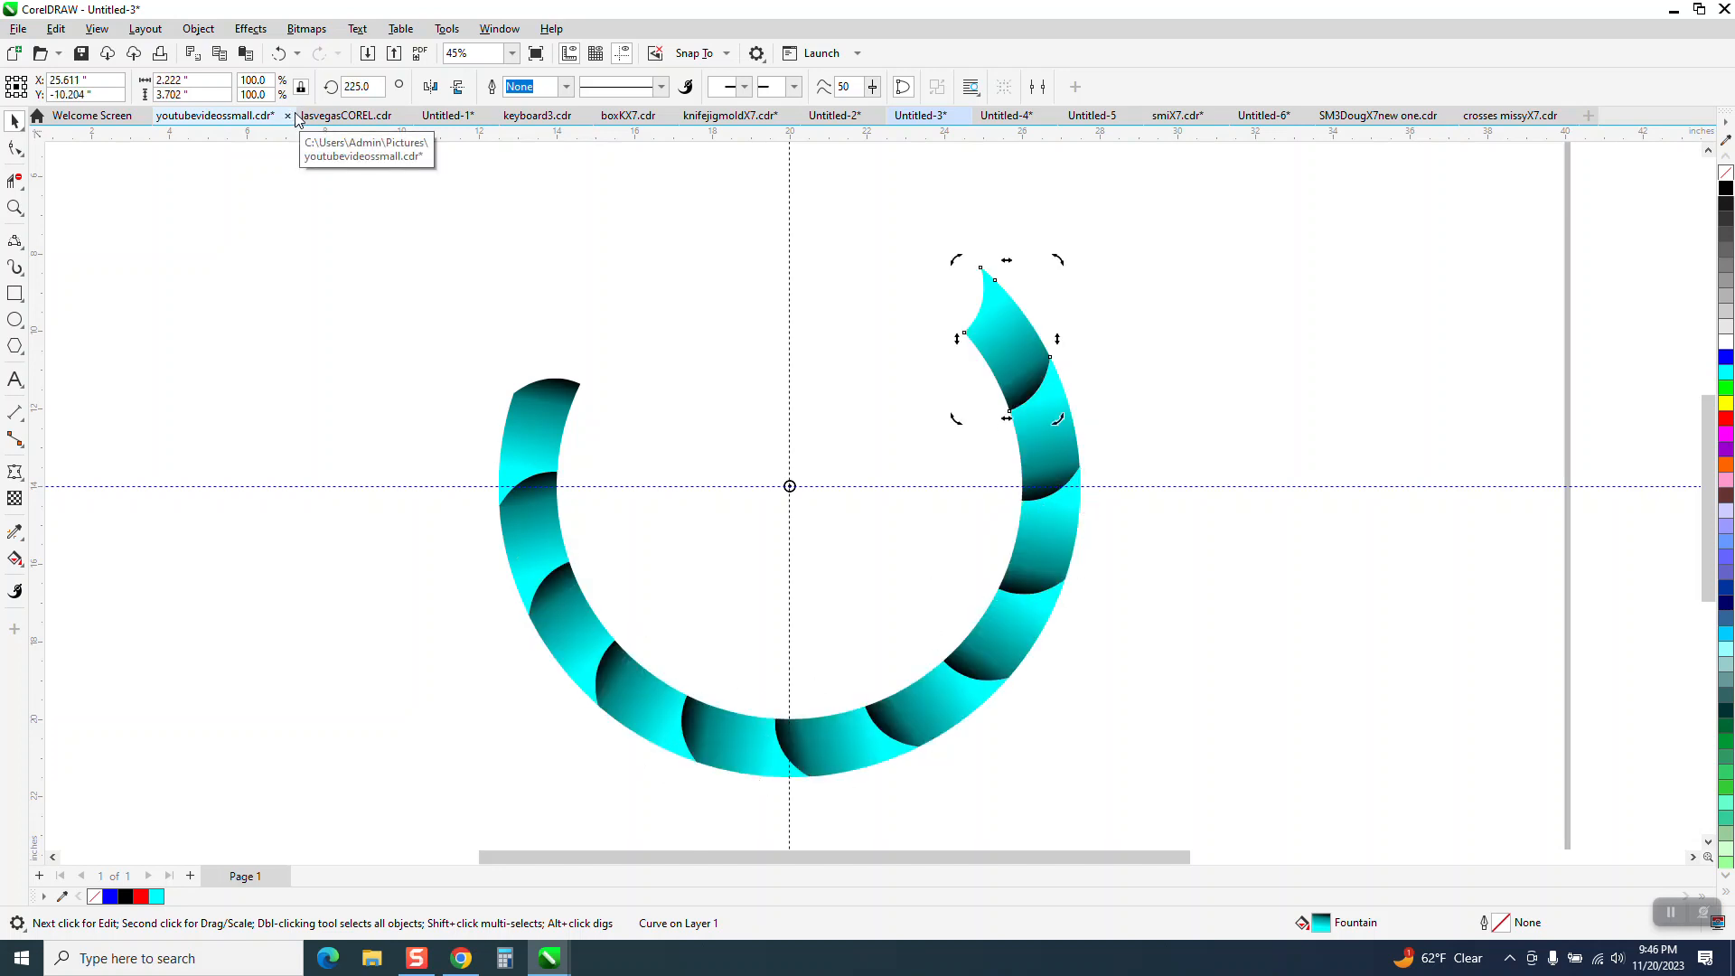
key(ctrl+r)
key(ctrl+r)
key(ctrl+r)
key(ctrl+r)
key(ctrl+r)
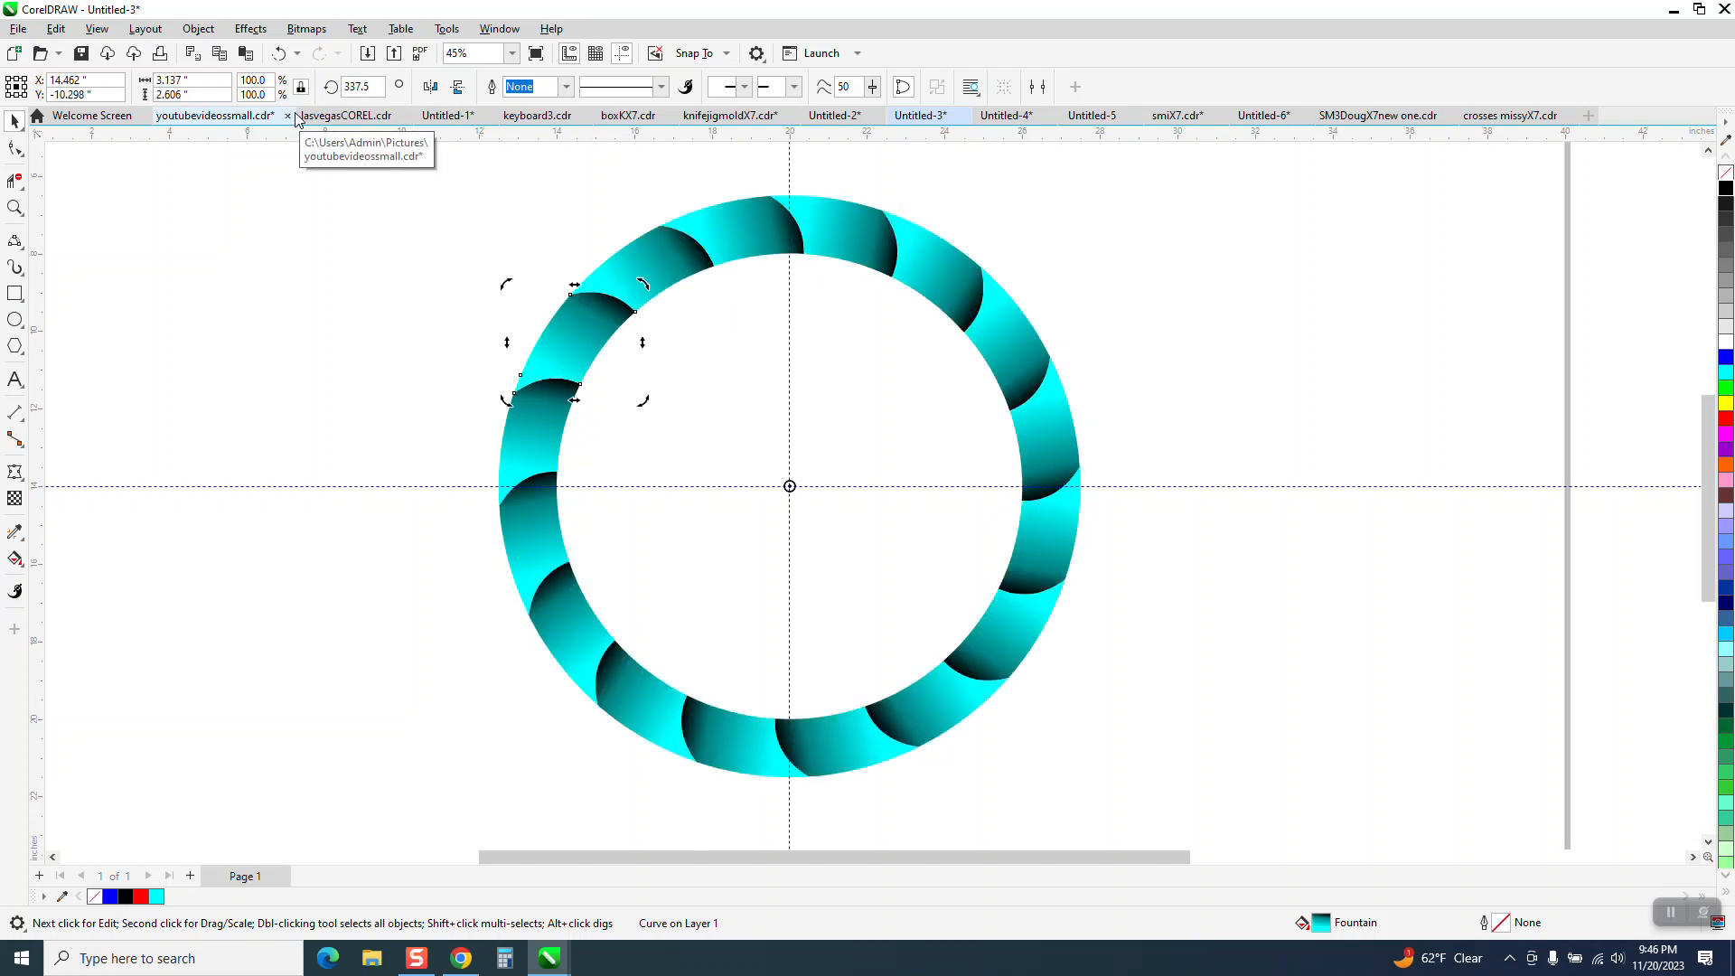
click(1164, 363)
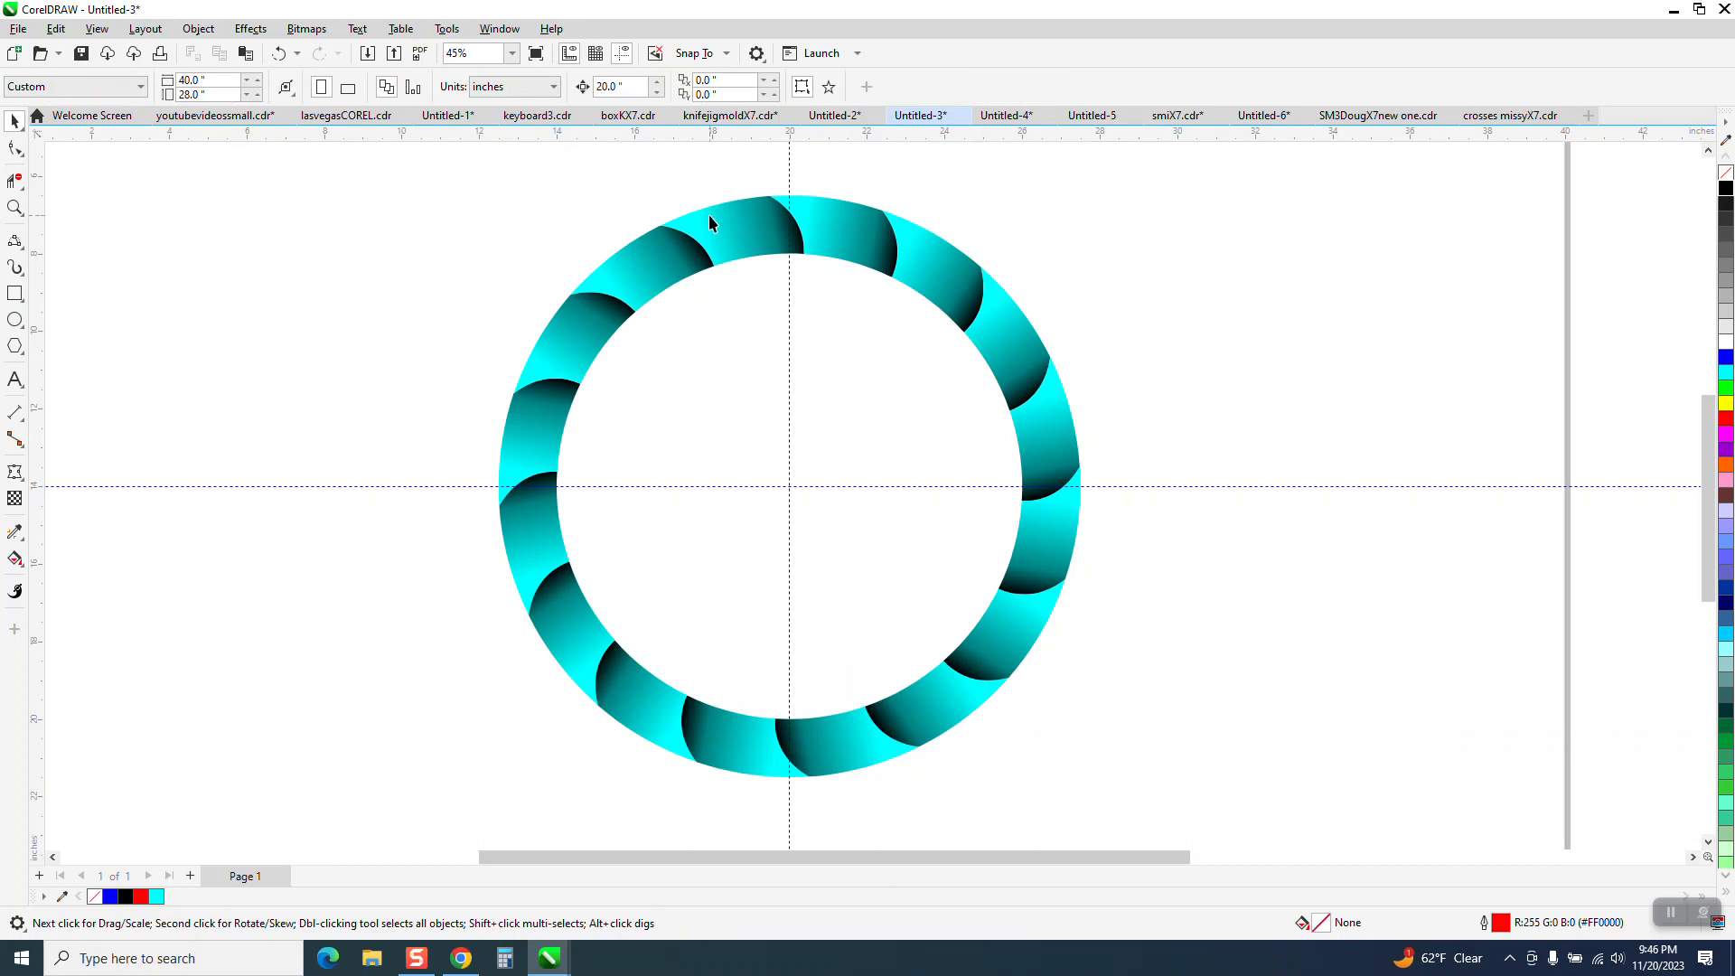
click(623, 55)
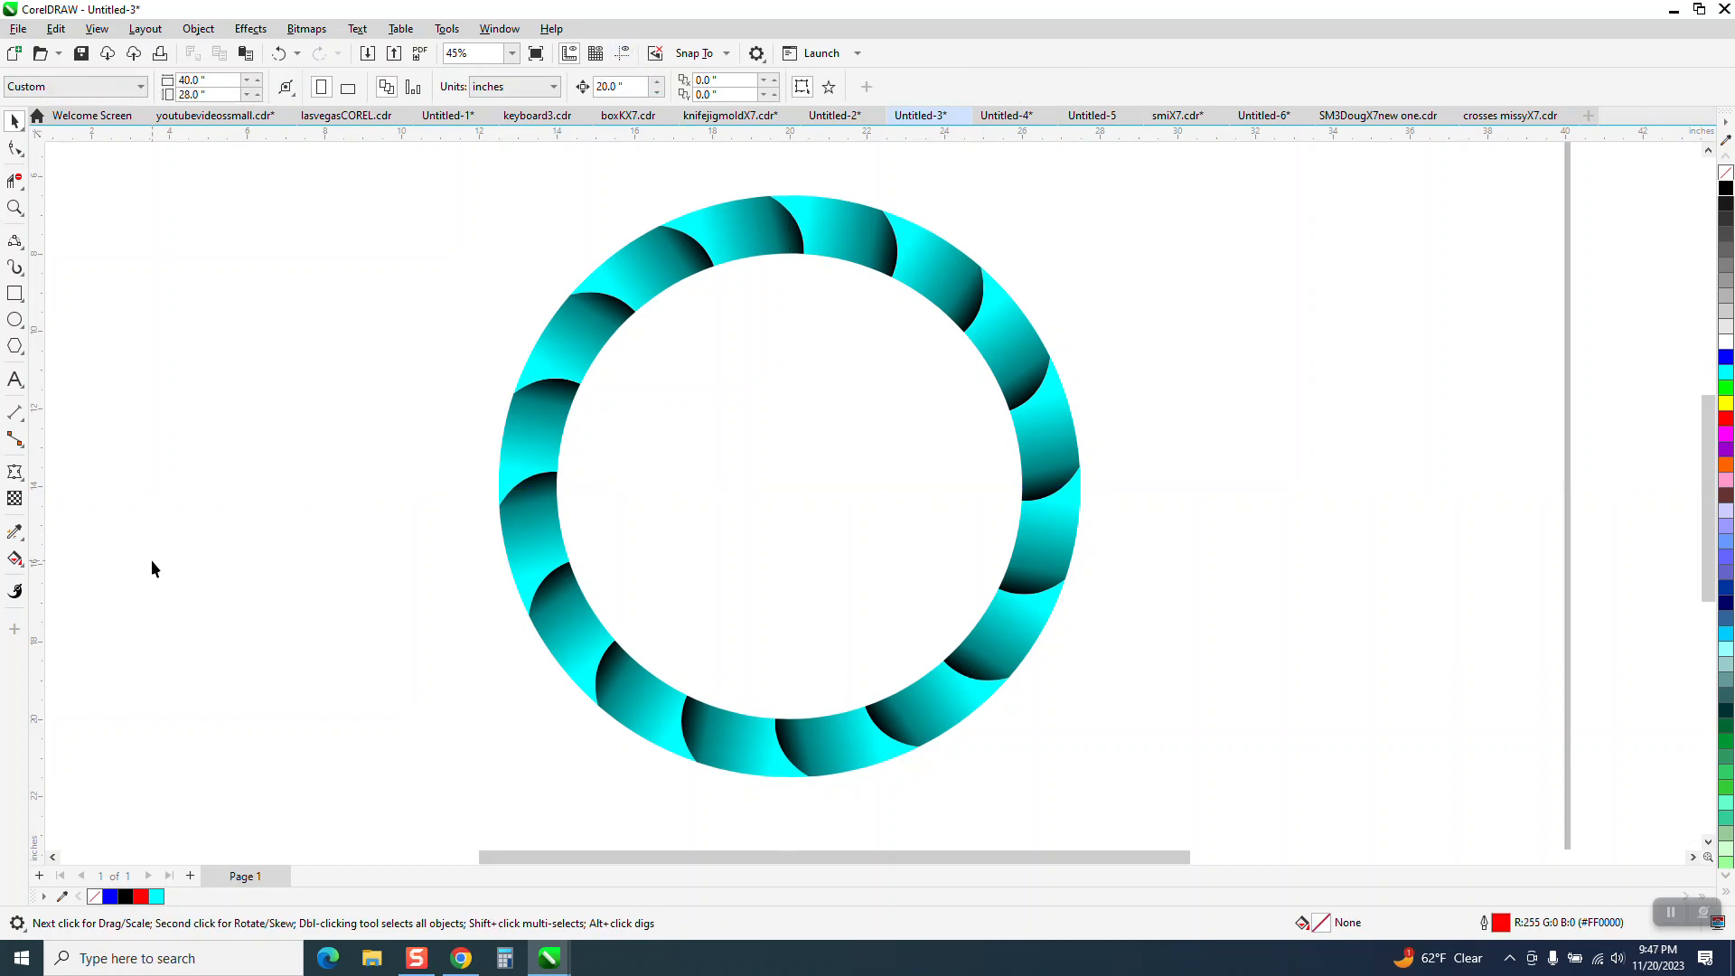
Smart Fill the ring's empty centre with cyan and move the resulting circle 20 inches left, clear of the ring.
click(16, 558)
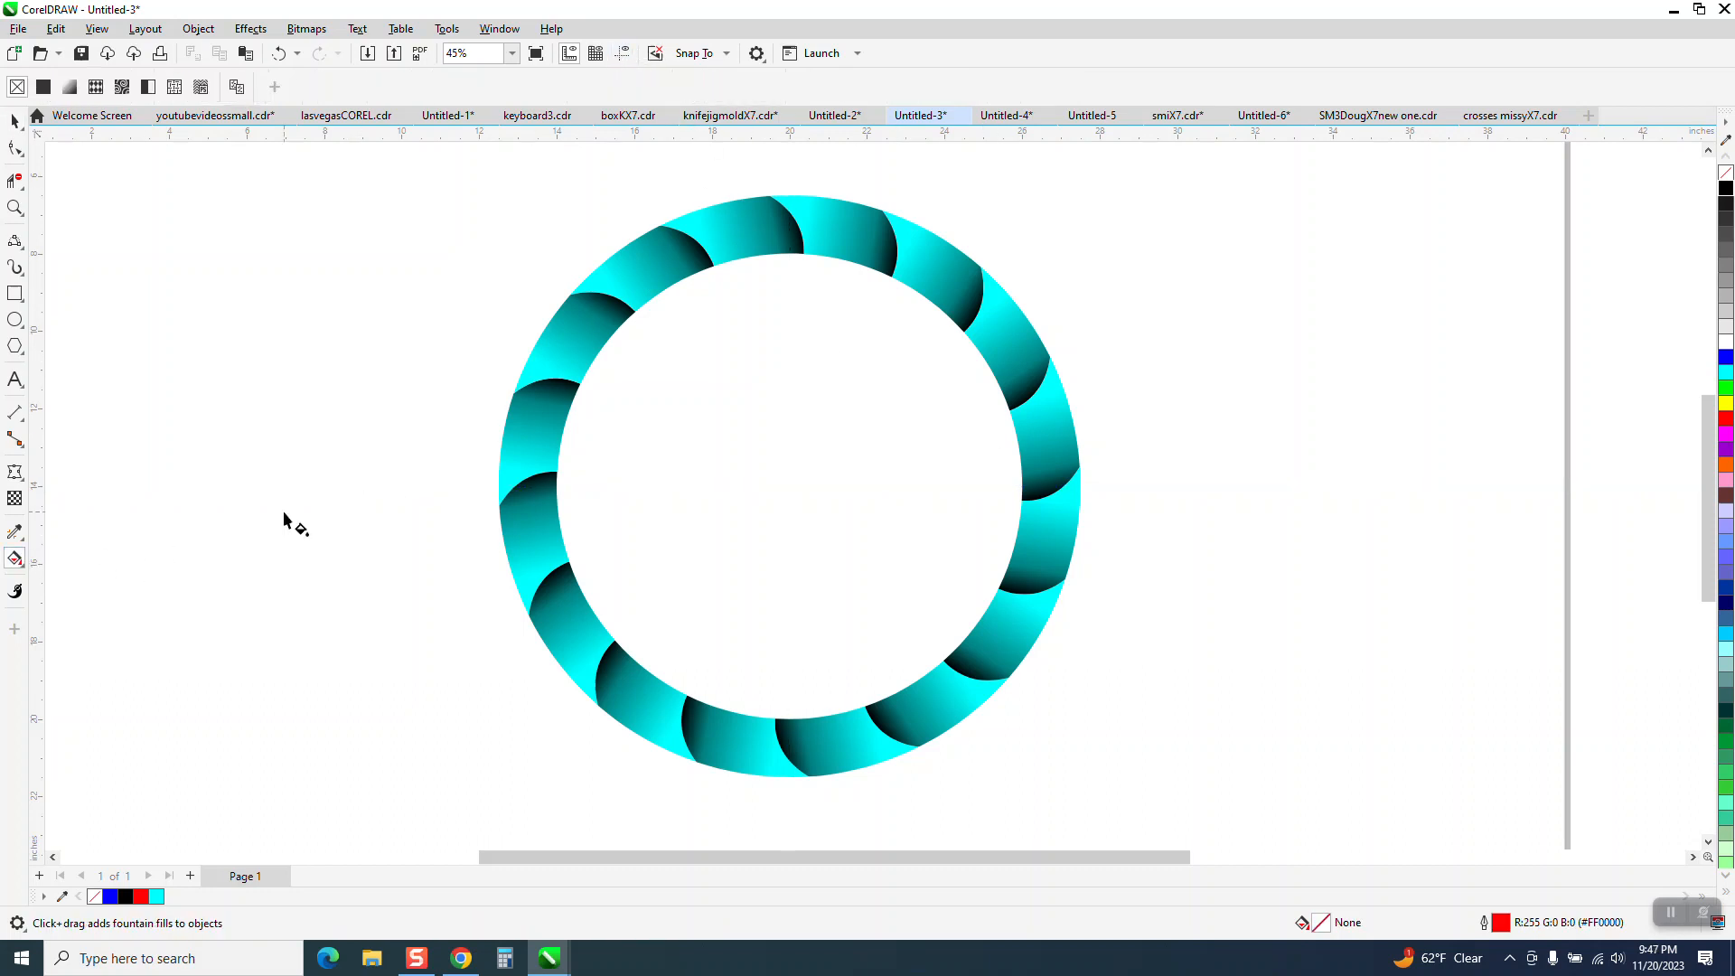
click(21, 566)
click(71, 581)
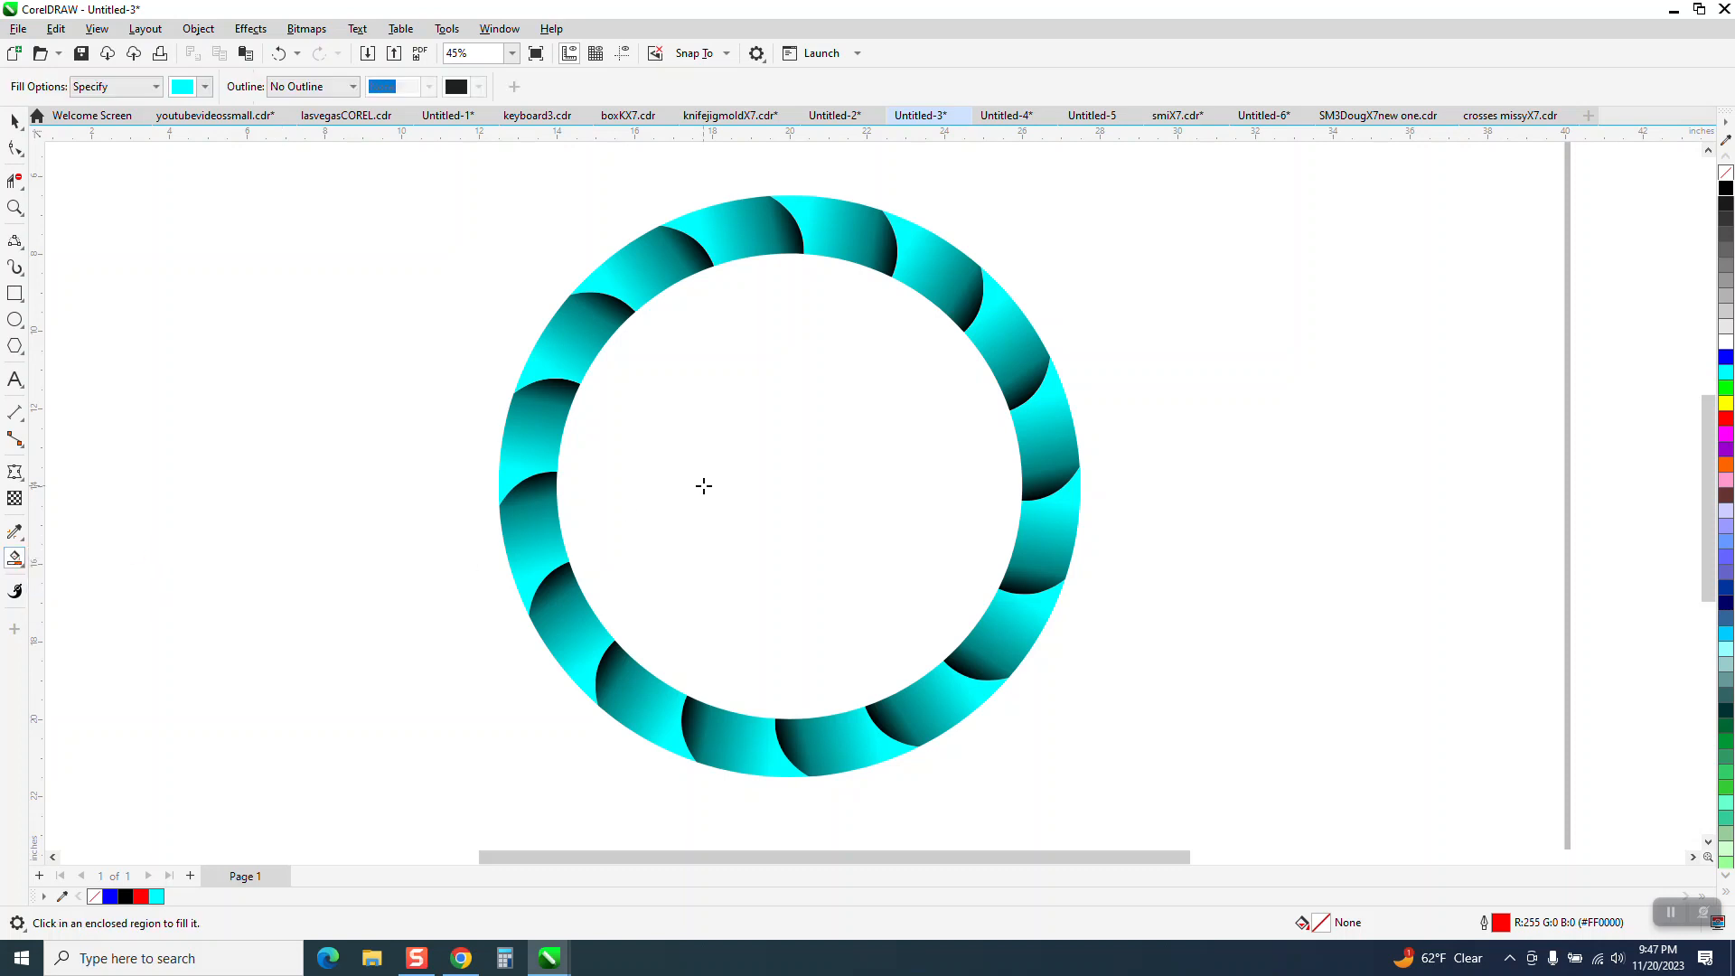
click(755, 473)
key(Left)
scroll(771, 364, down, 2)
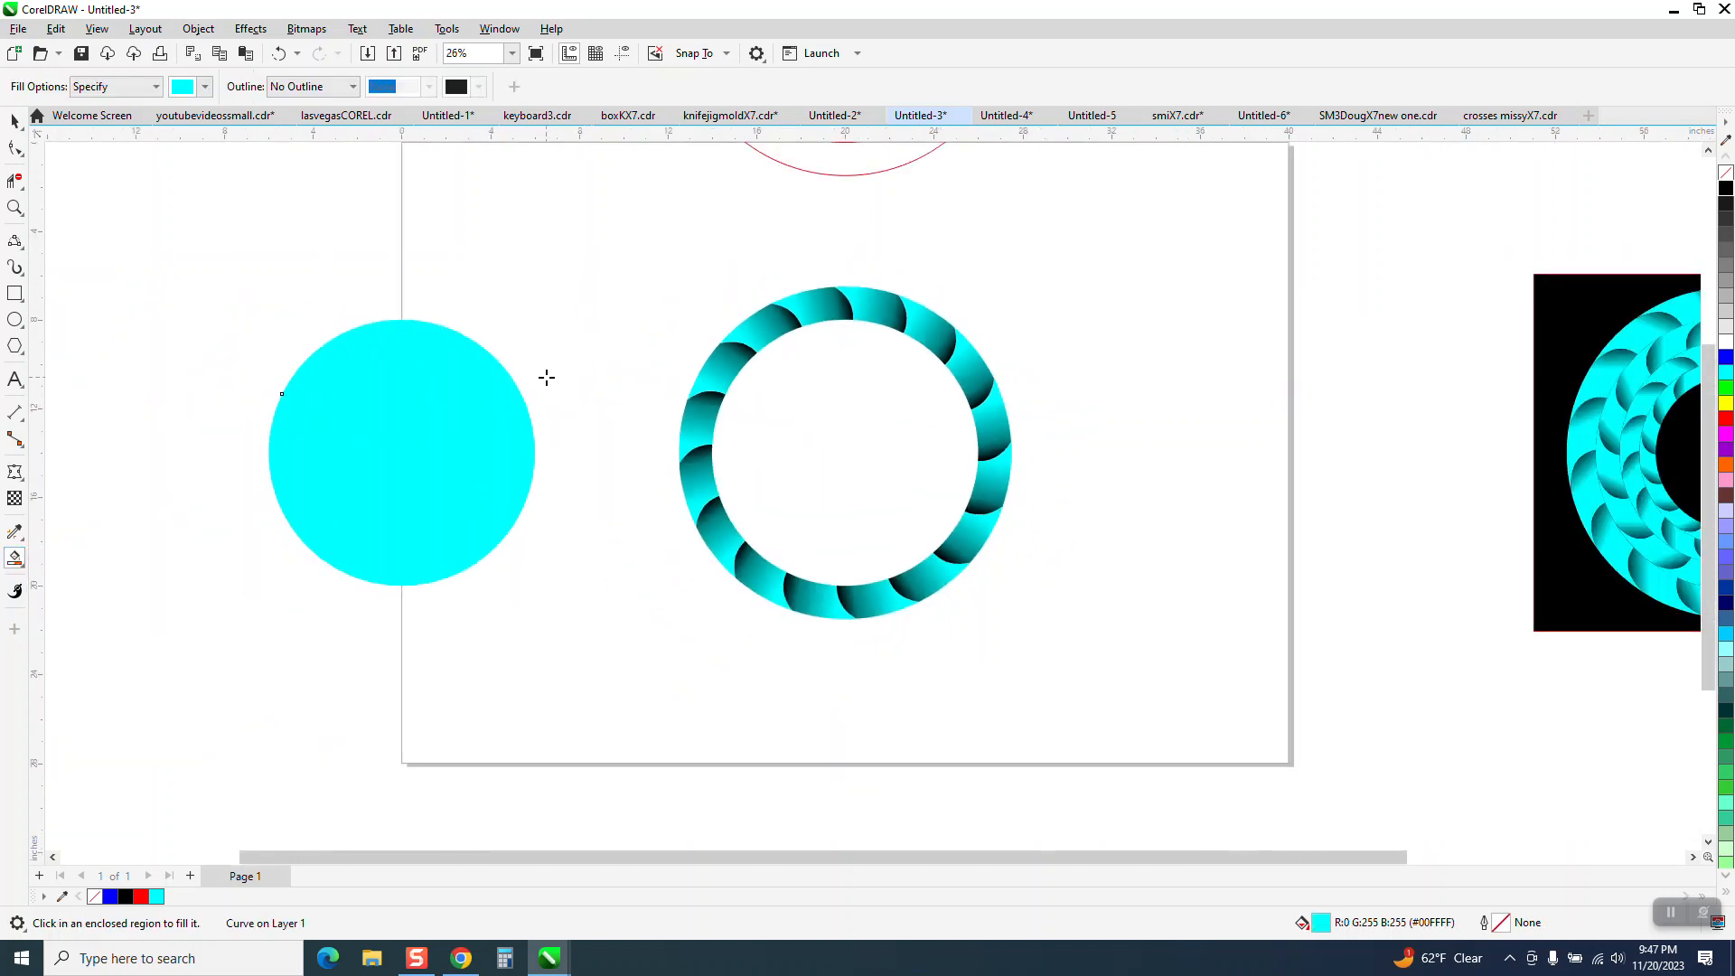
Select all the shaded segments of the ring and group them.
click(16, 120)
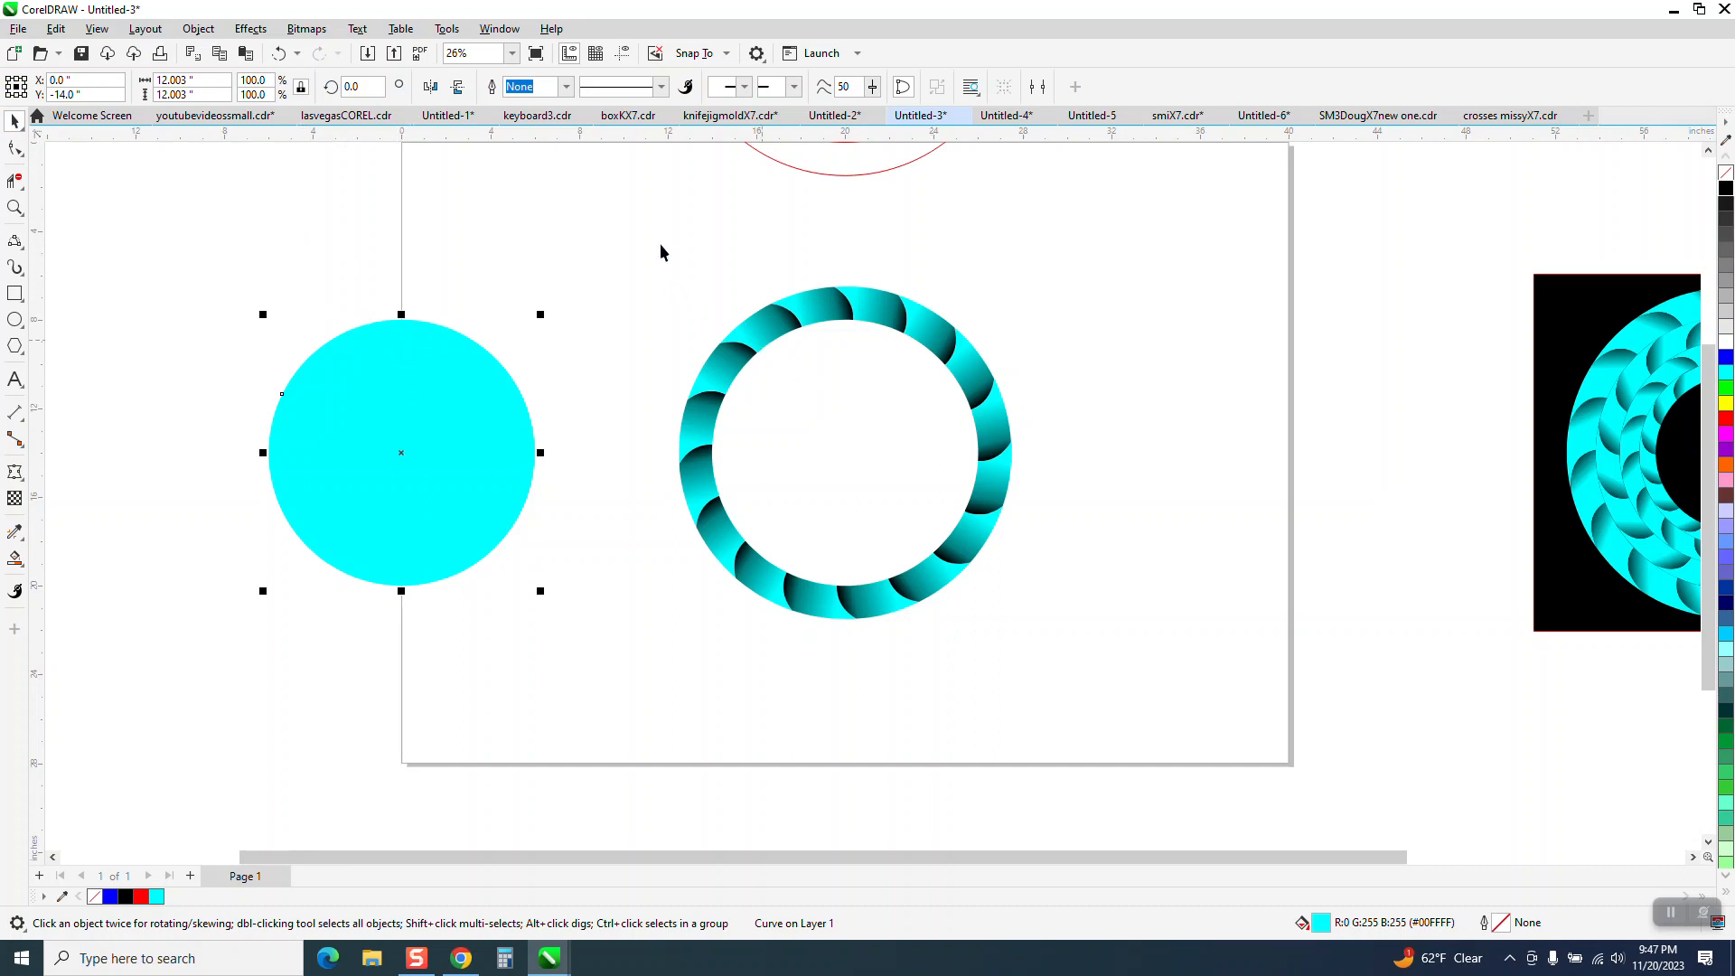
drag(644, 242, 1205, 736)
key(ctrl+g)
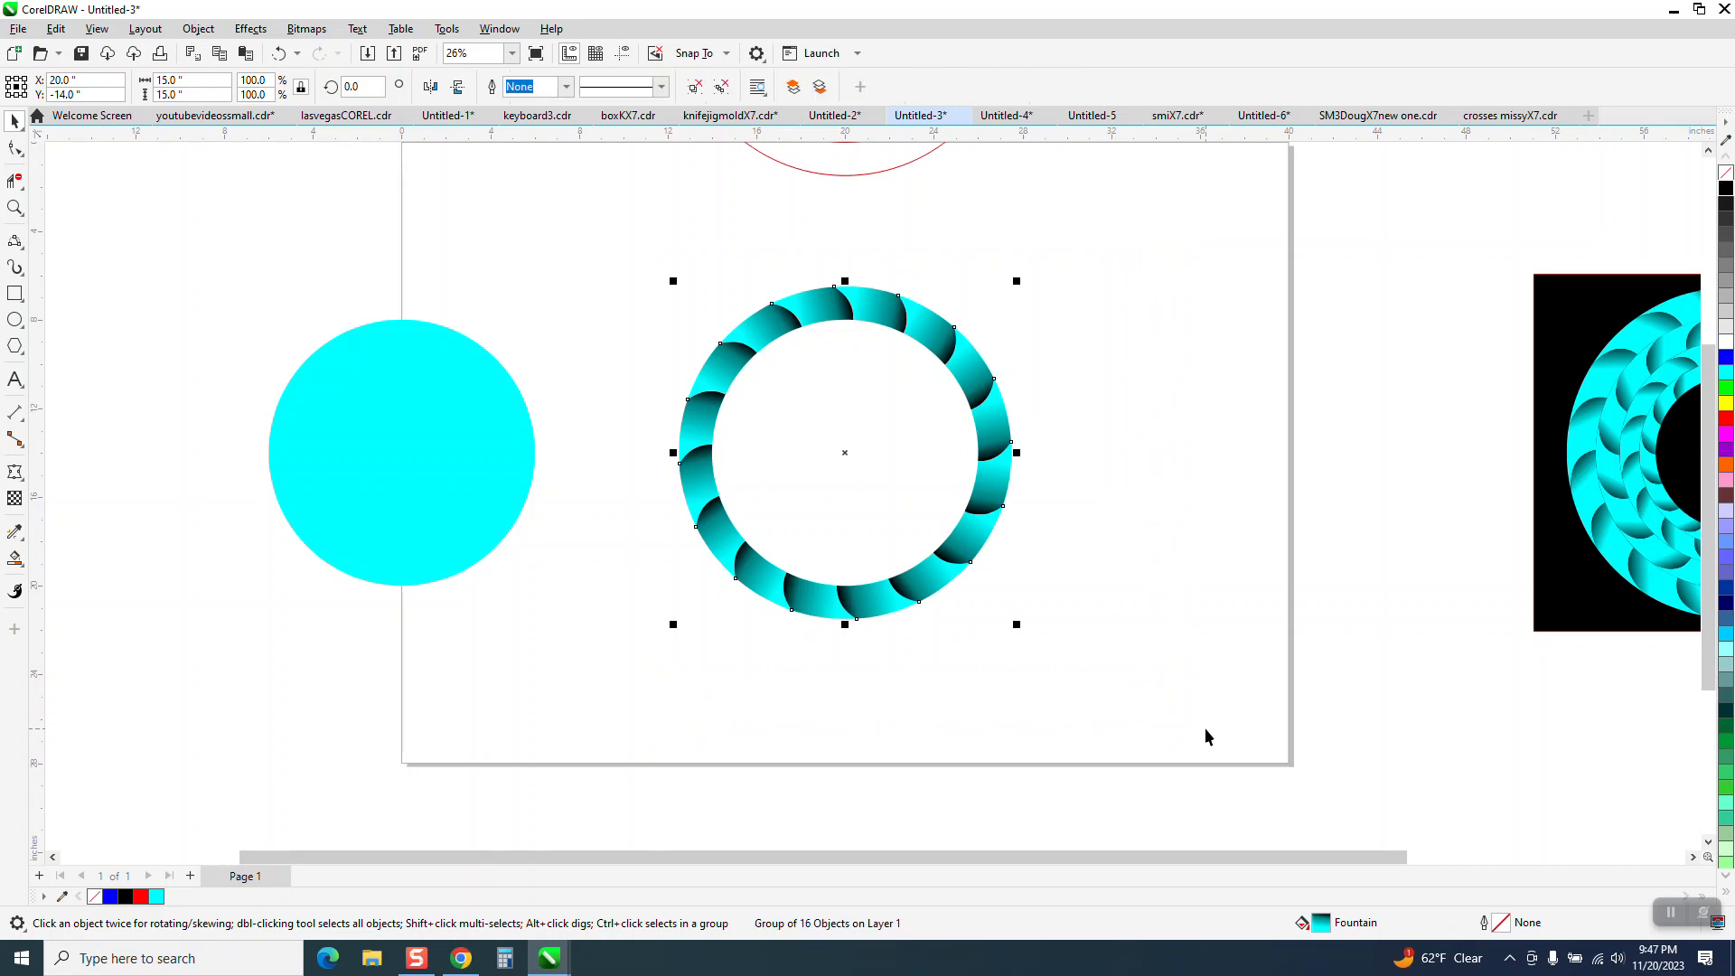
Create a concentric copy of the ring group scaled to 12.003 inches wide, matching the cyan circle's size.
click(507, 435)
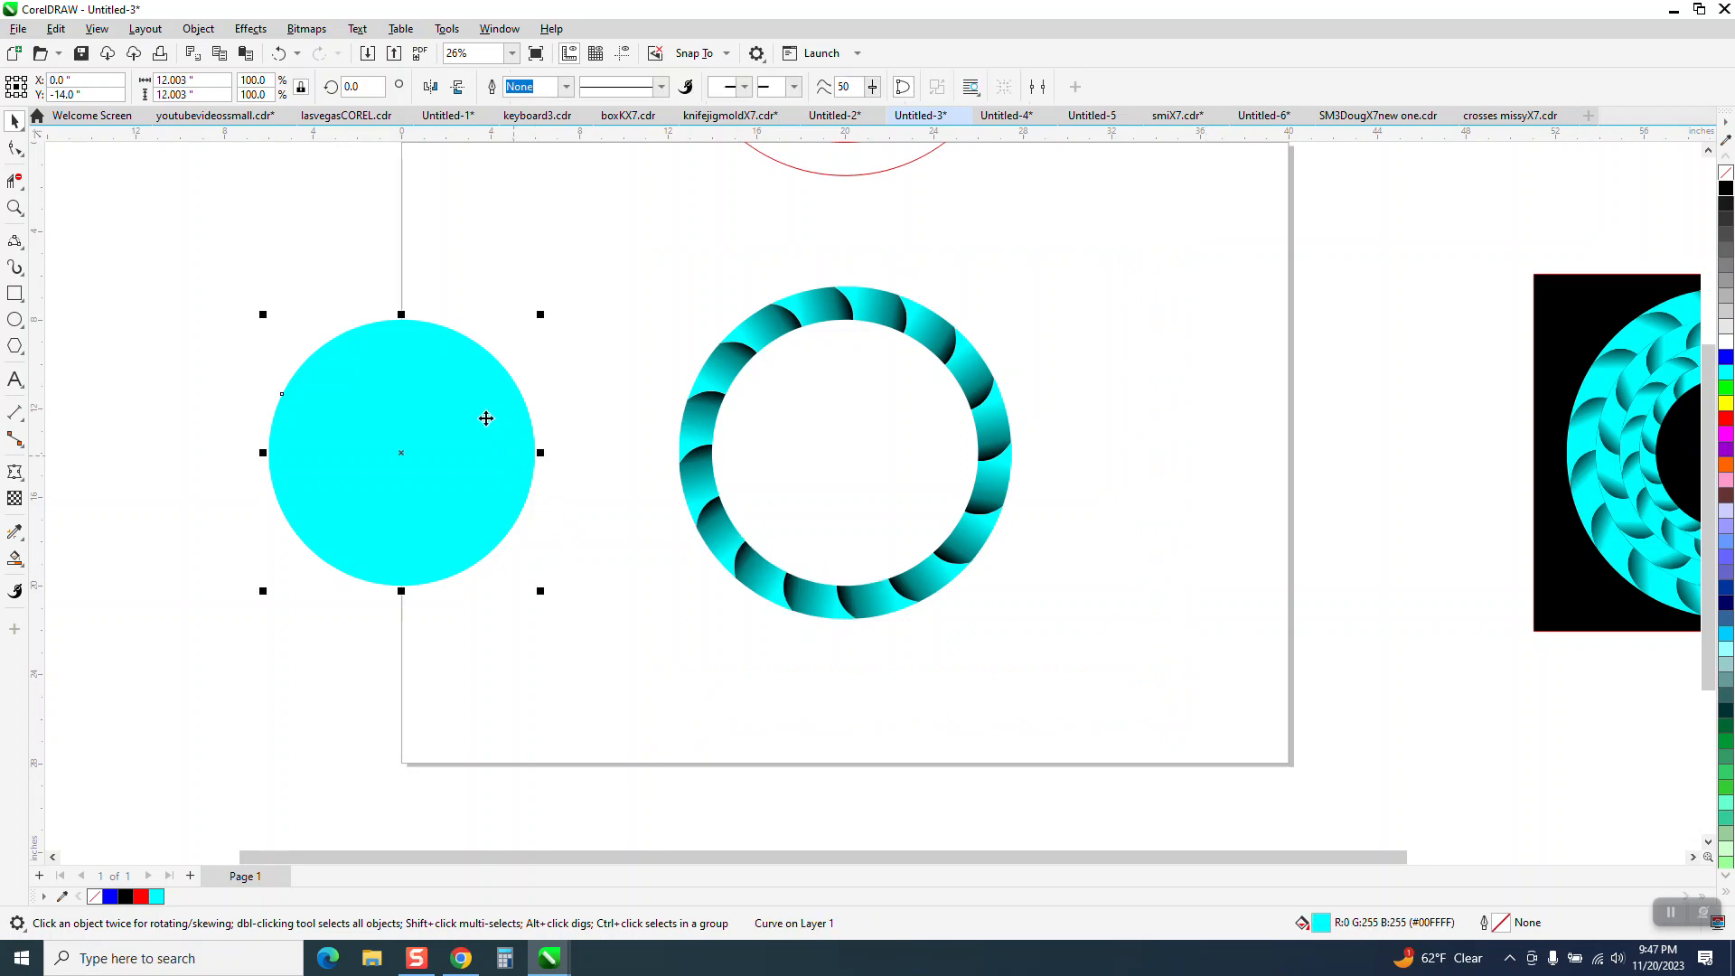
click(187, 80)
drag(642, 265, 832, 413)
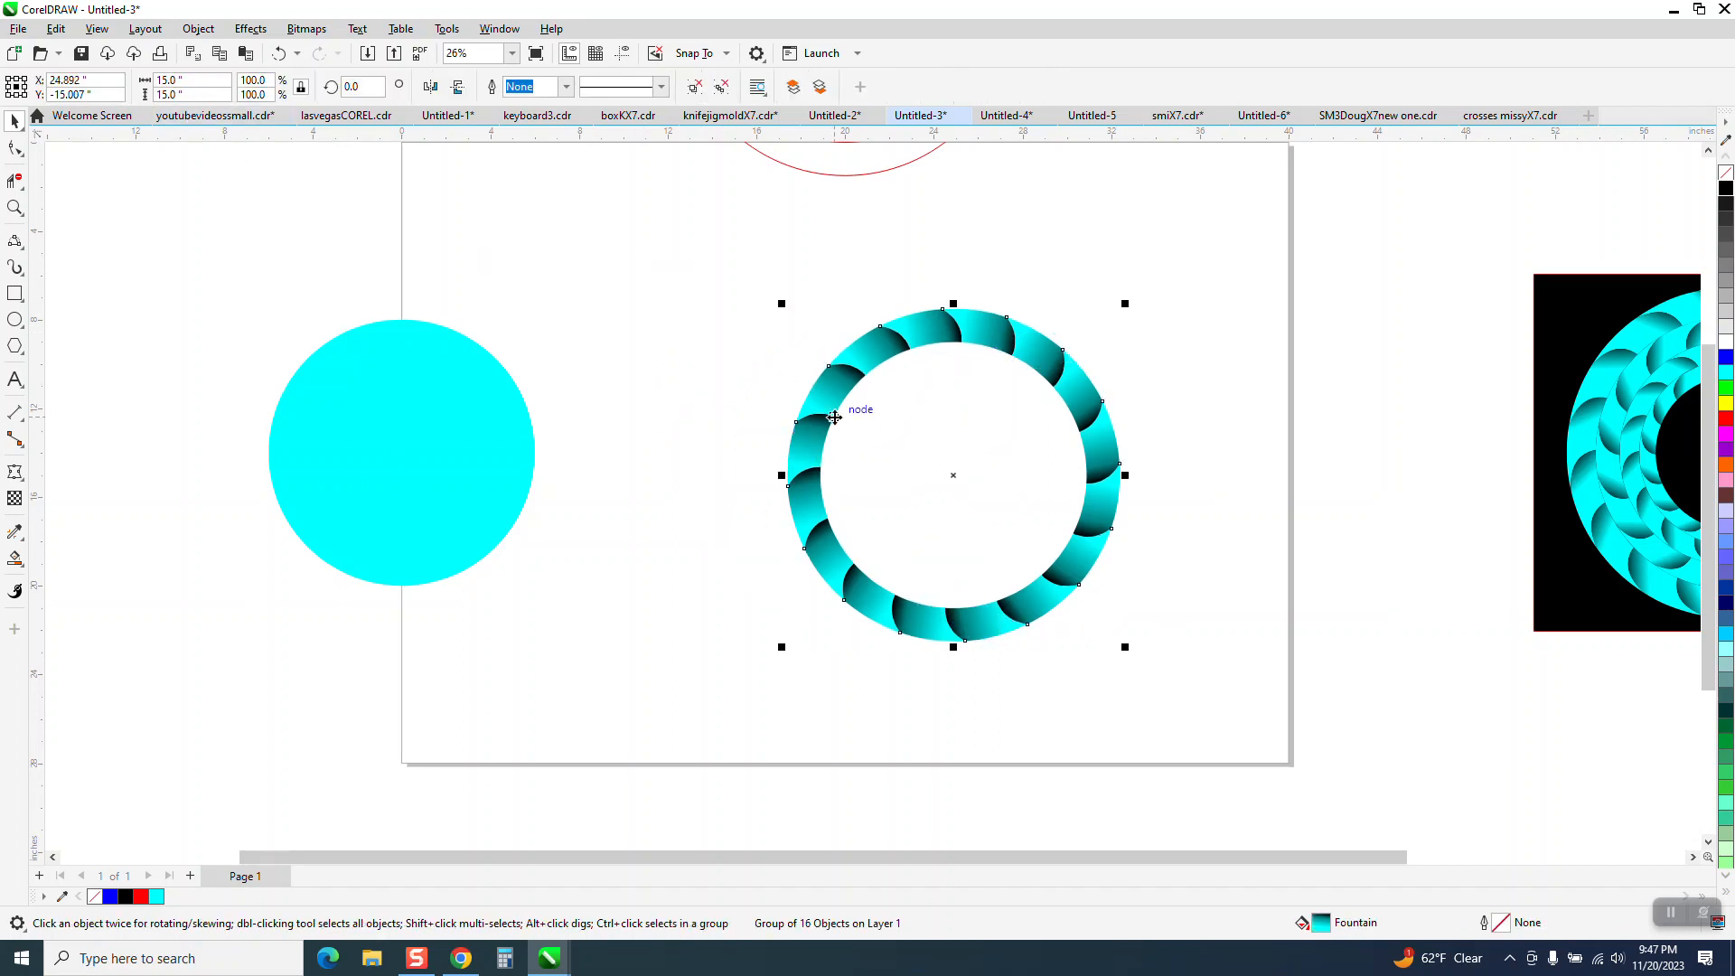
click(277, 54)
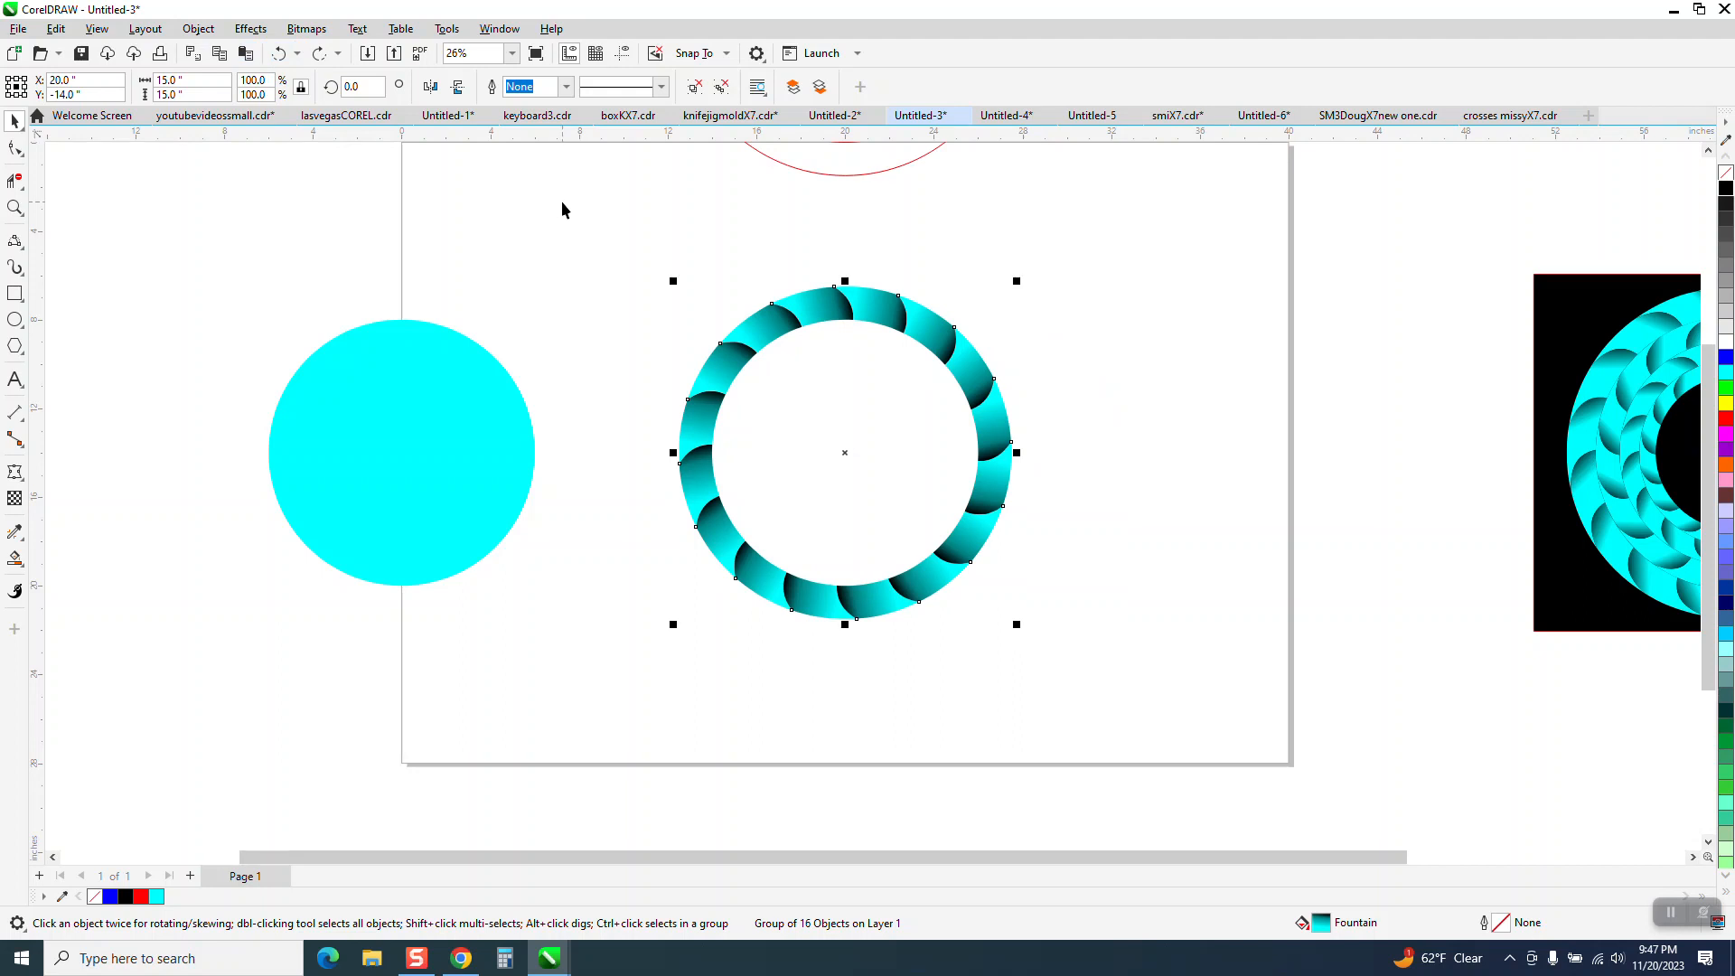
click(199, 80)
text(12.)
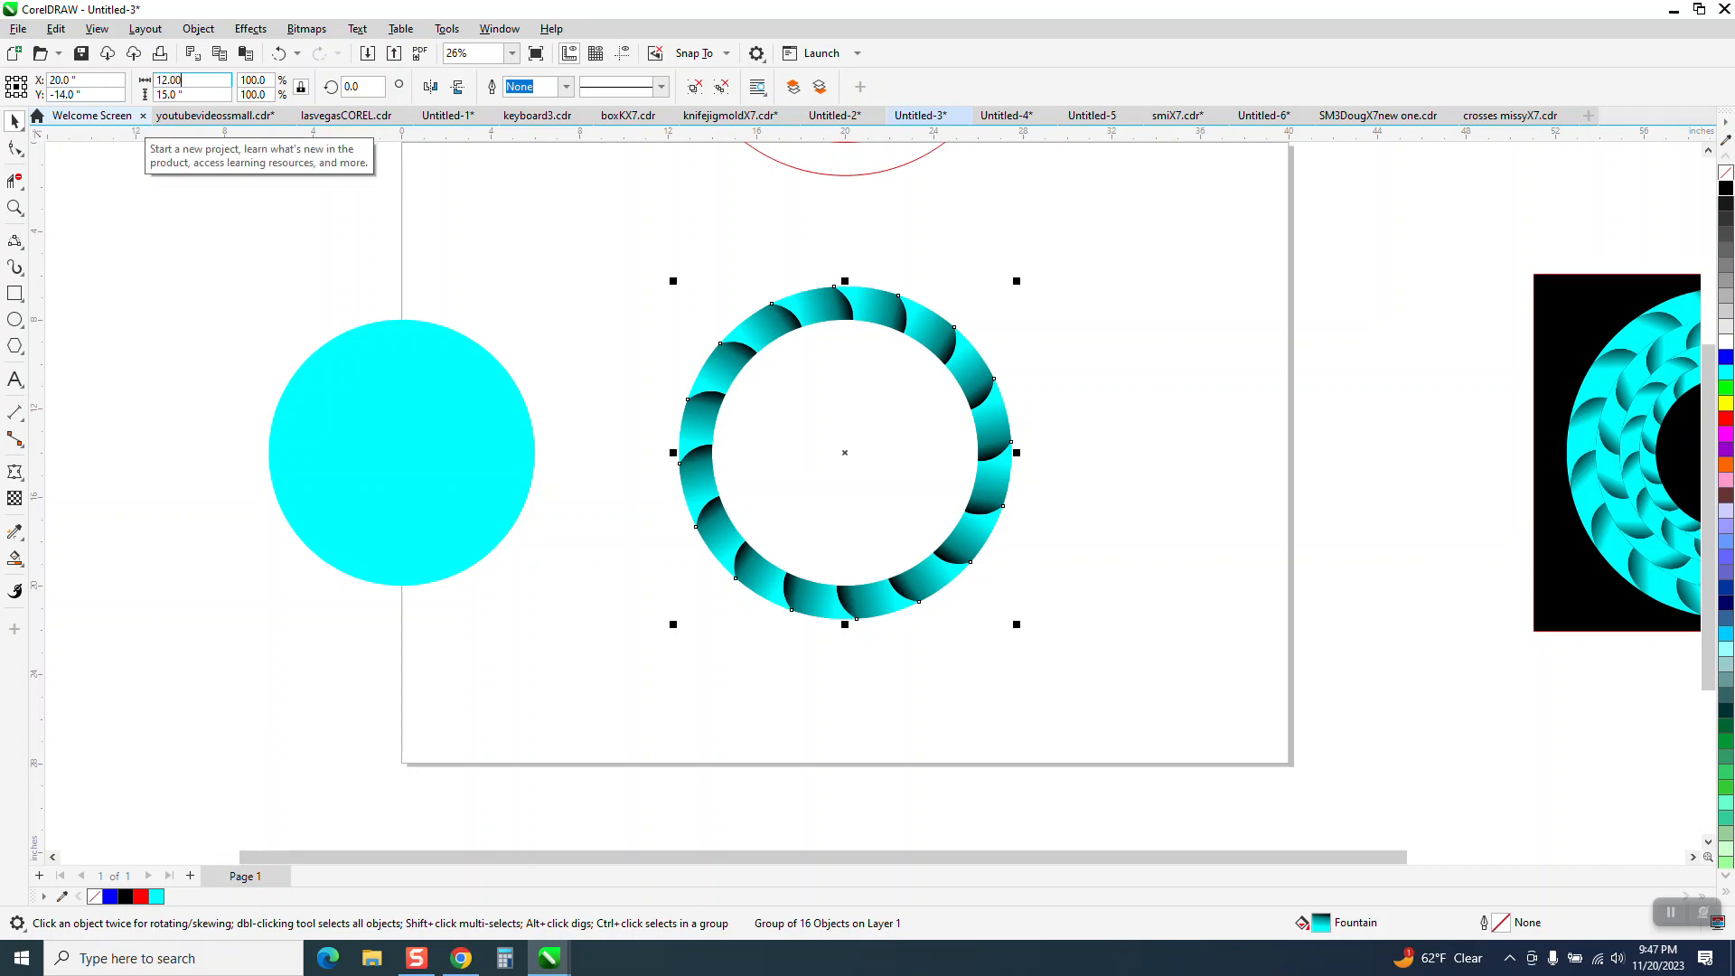
text(003)
key(Return)
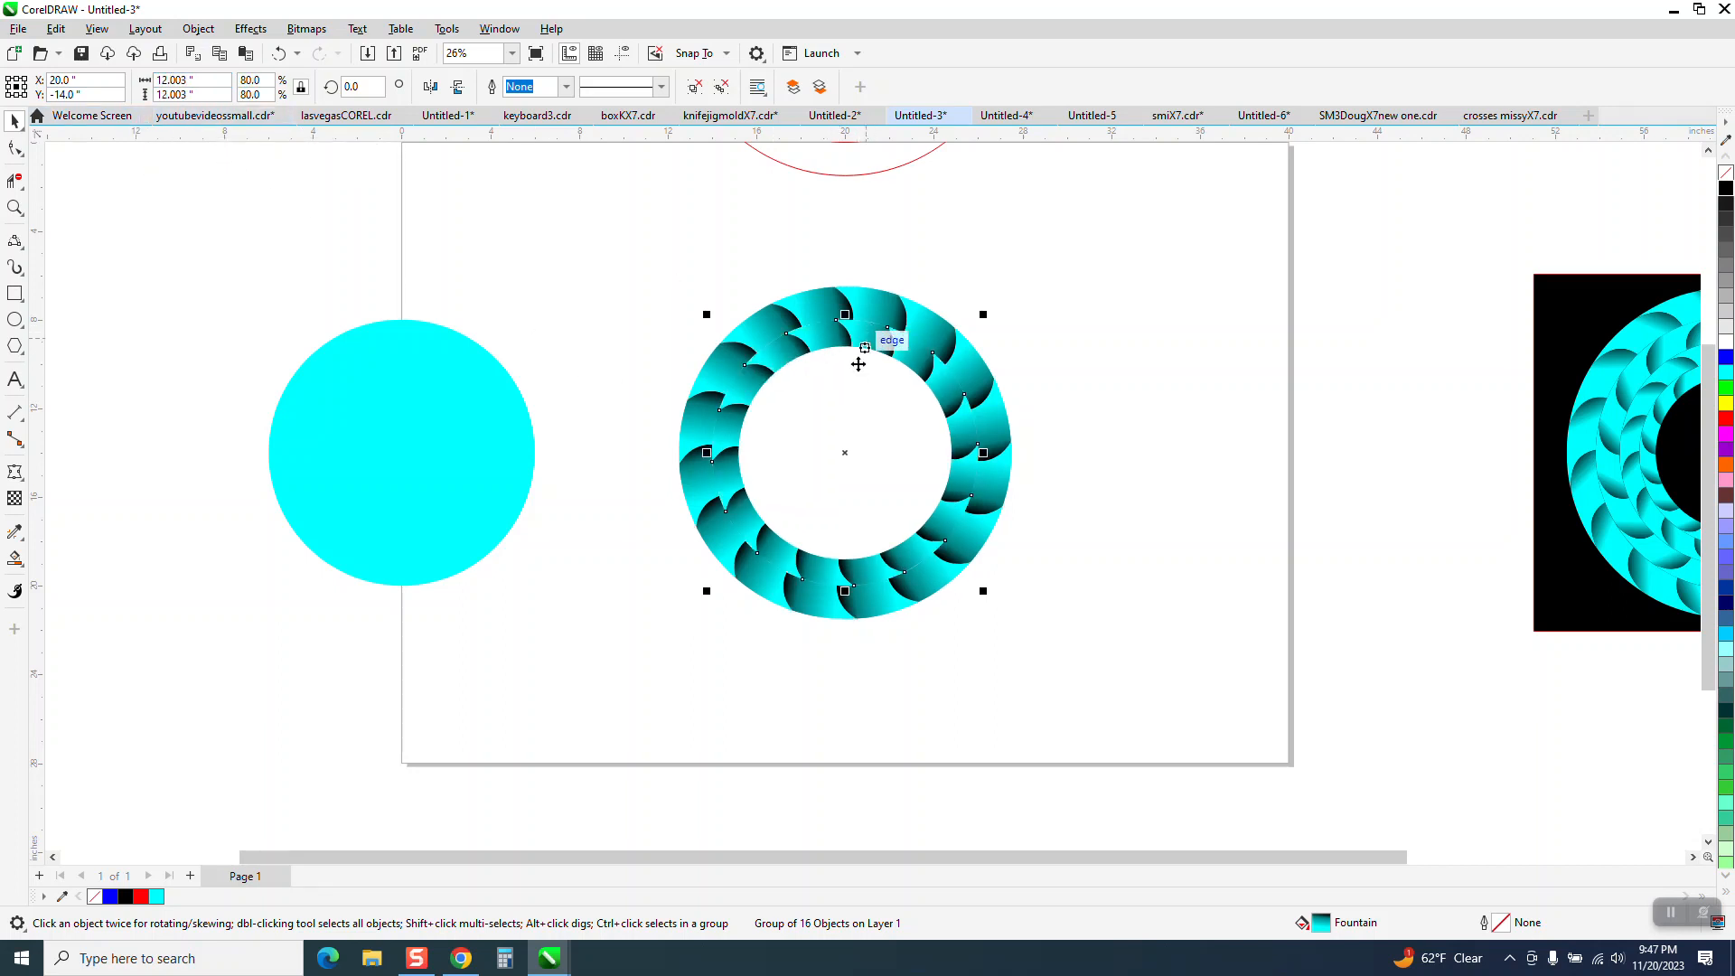
Delete the spare cyan circle and mirror the inner ring horizontally.
click(474, 425)
key(Delete)
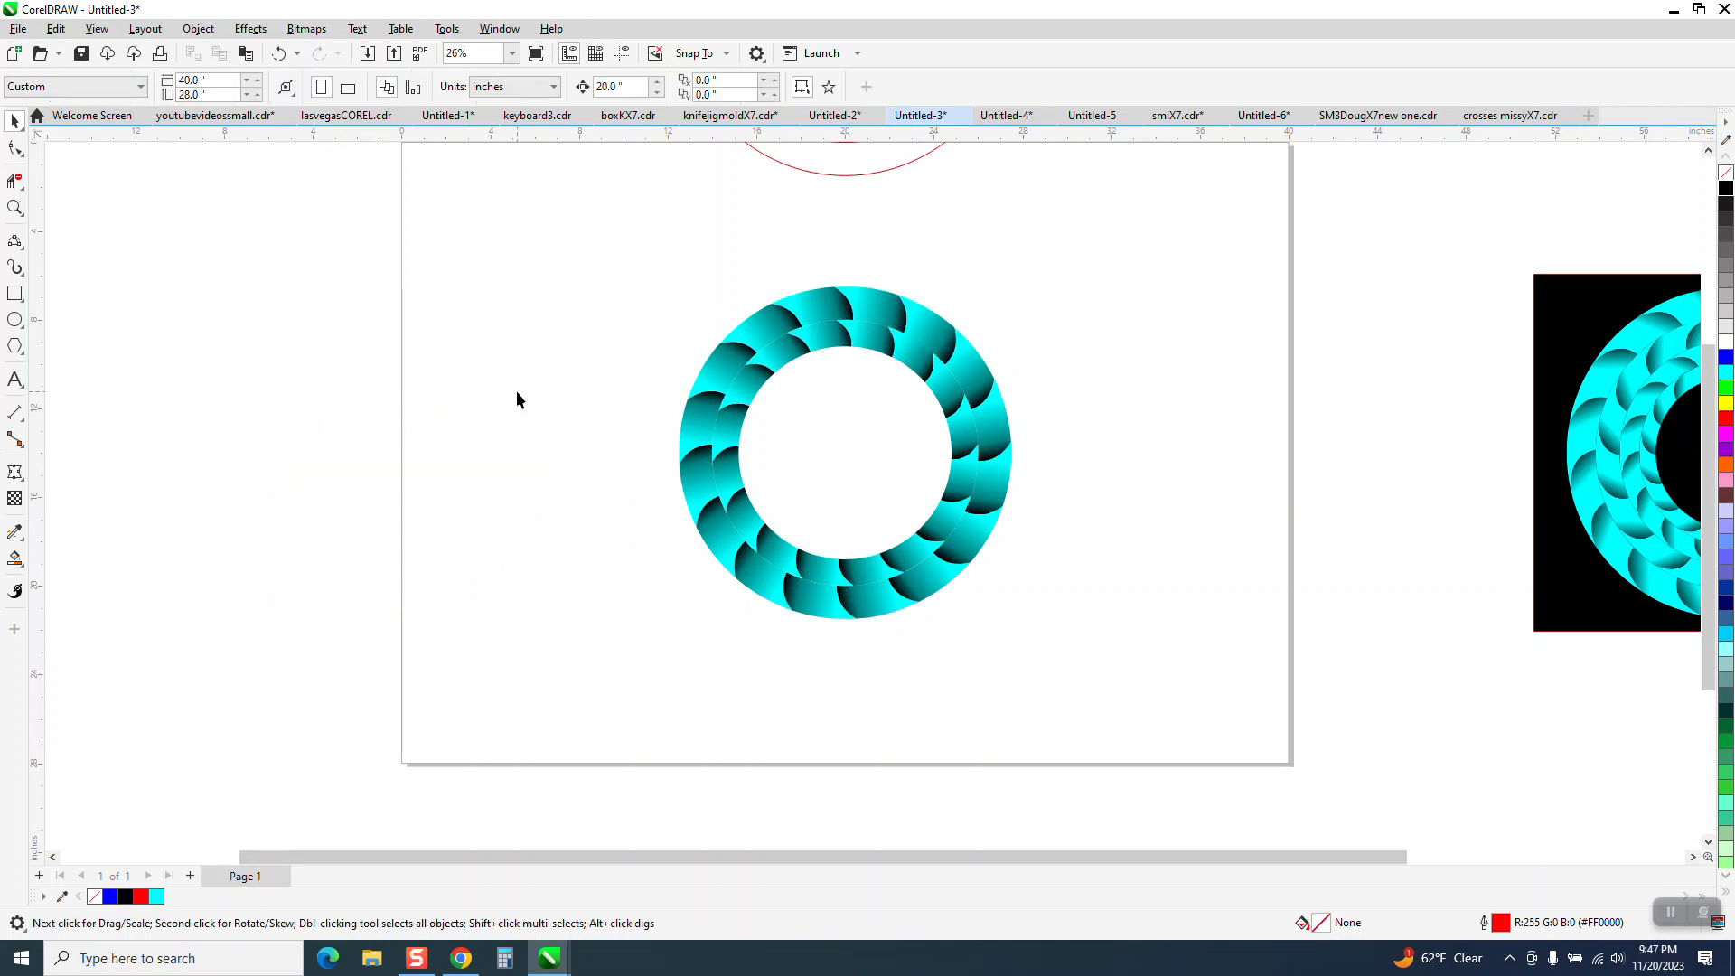
click(832, 336)
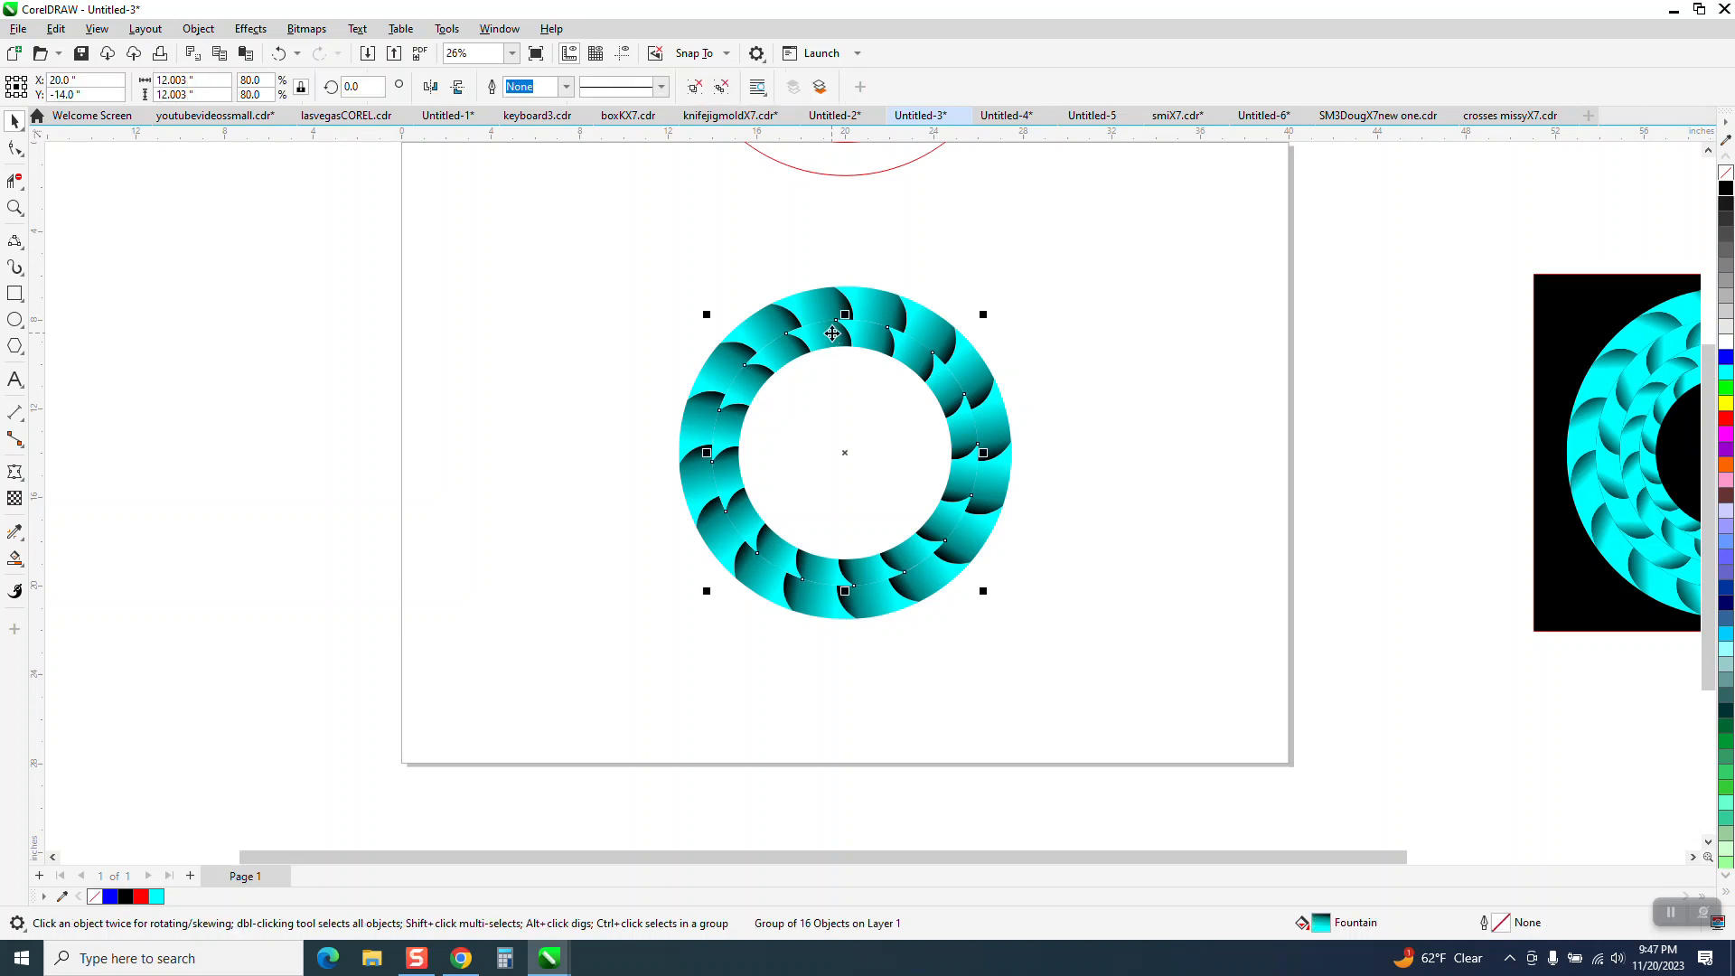
click(431, 88)
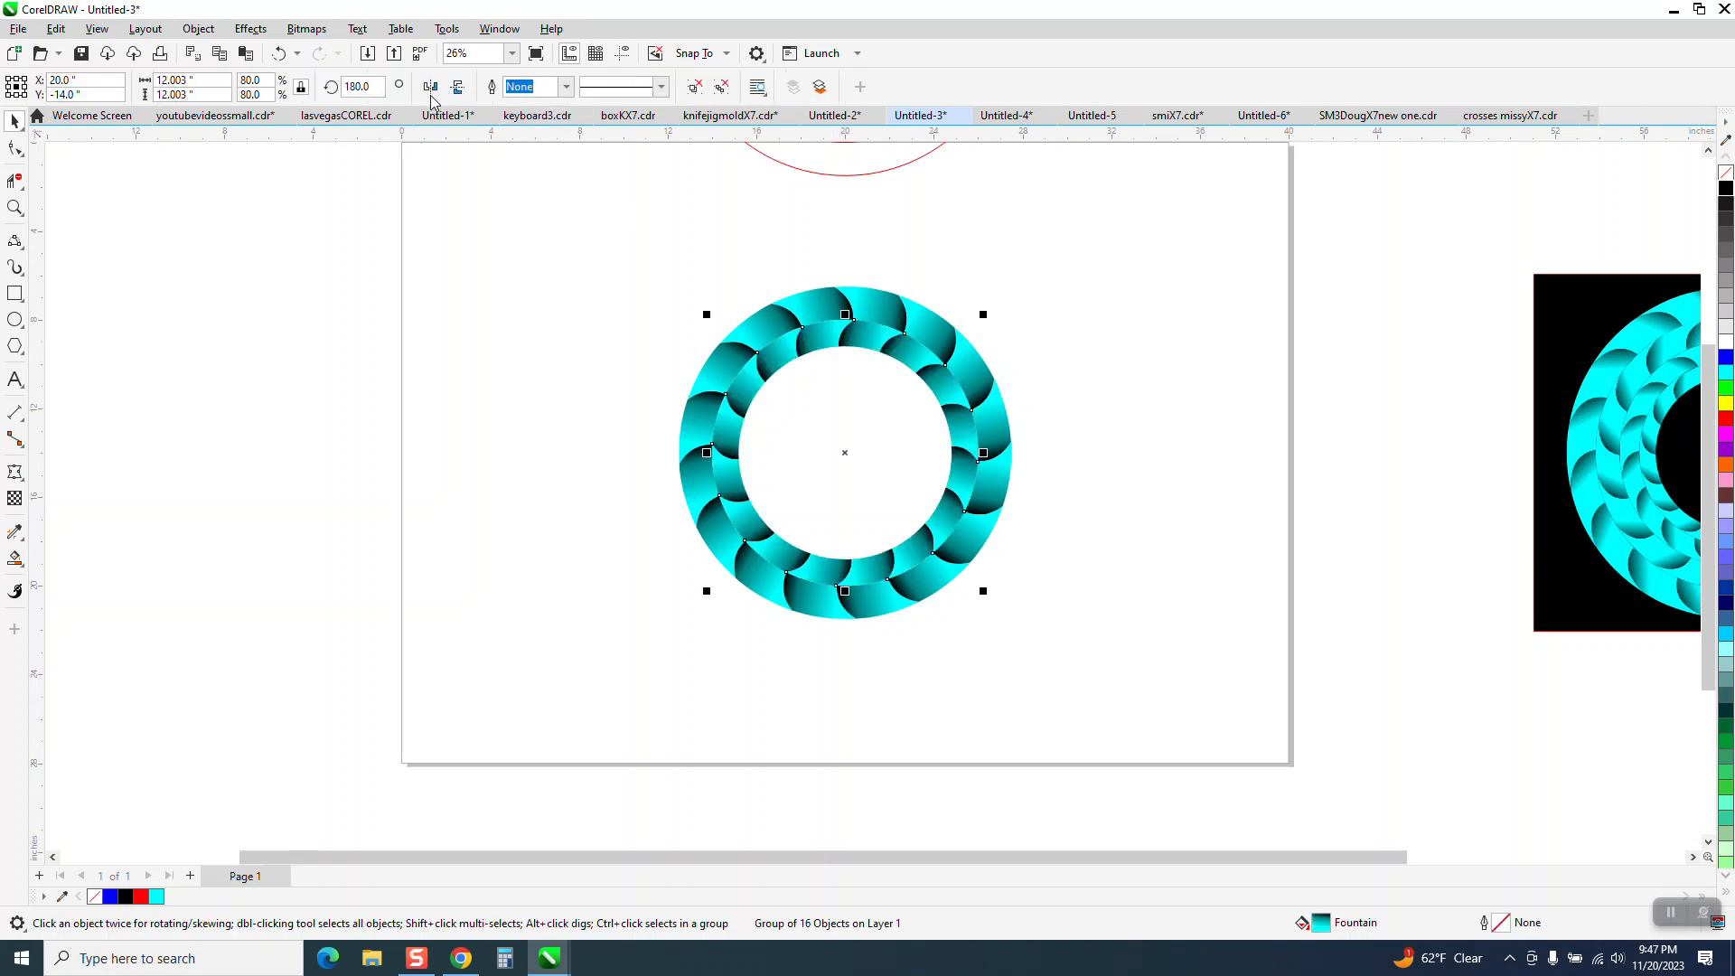
Smart Fill the opening inside the second ring with cyan and move that circle 20 inches left.
click(15, 557)
click(768, 432)
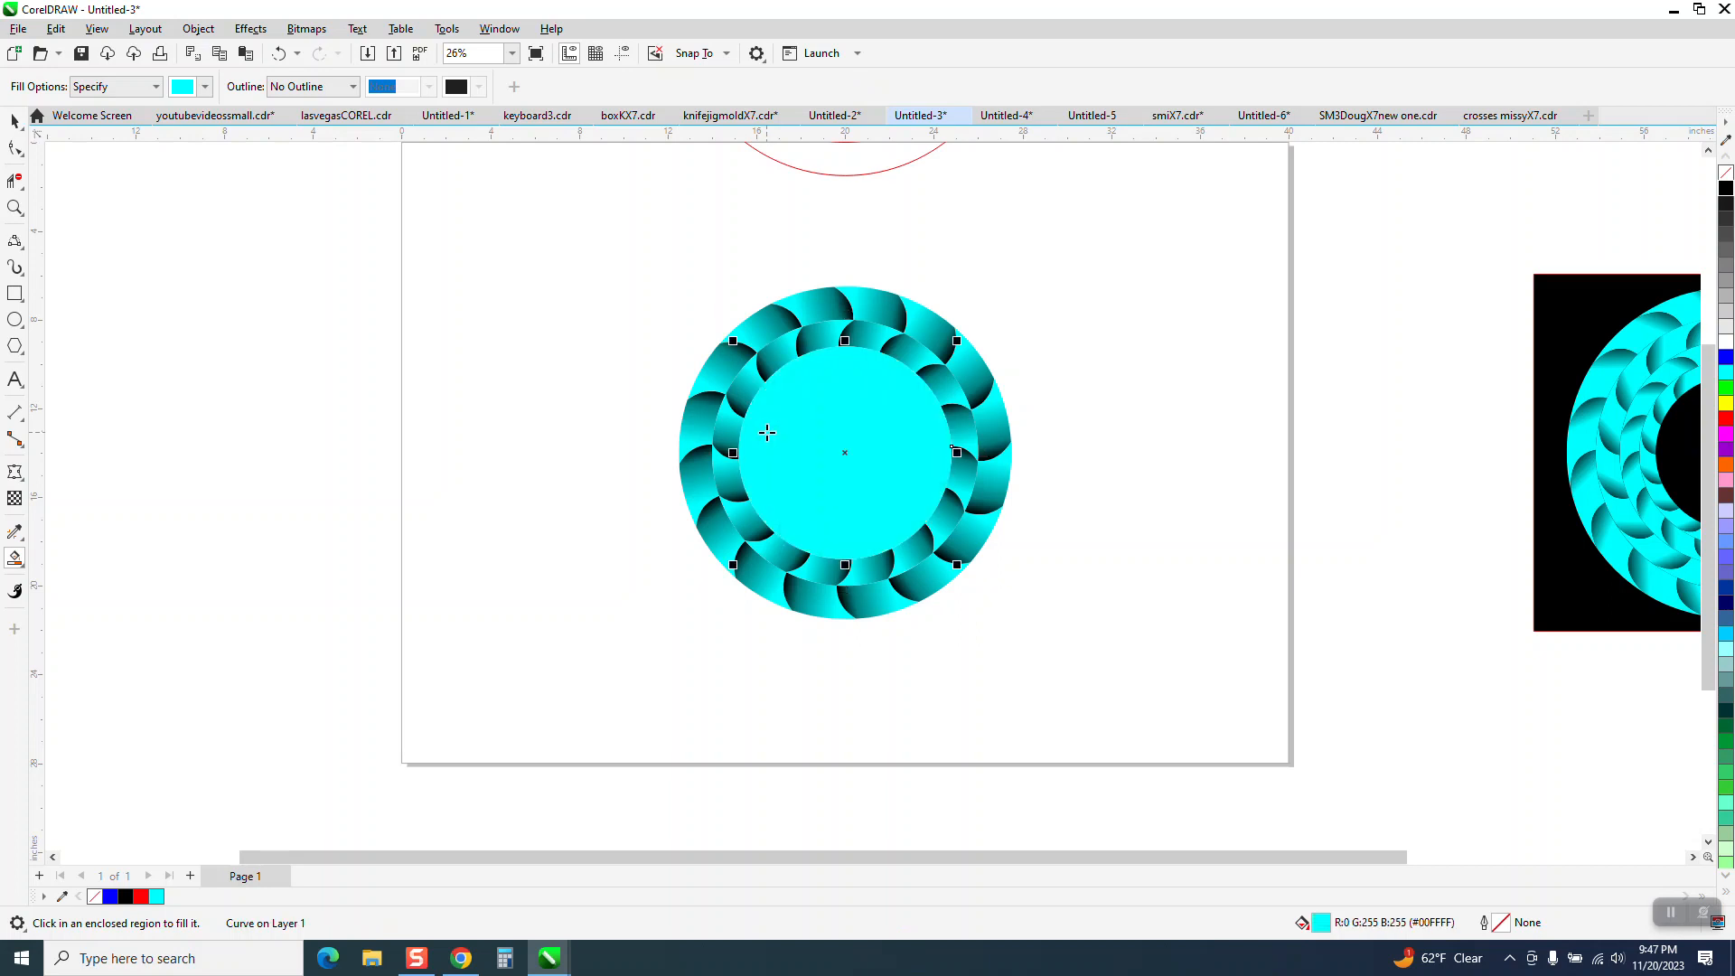
key(Left)
click(14, 121)
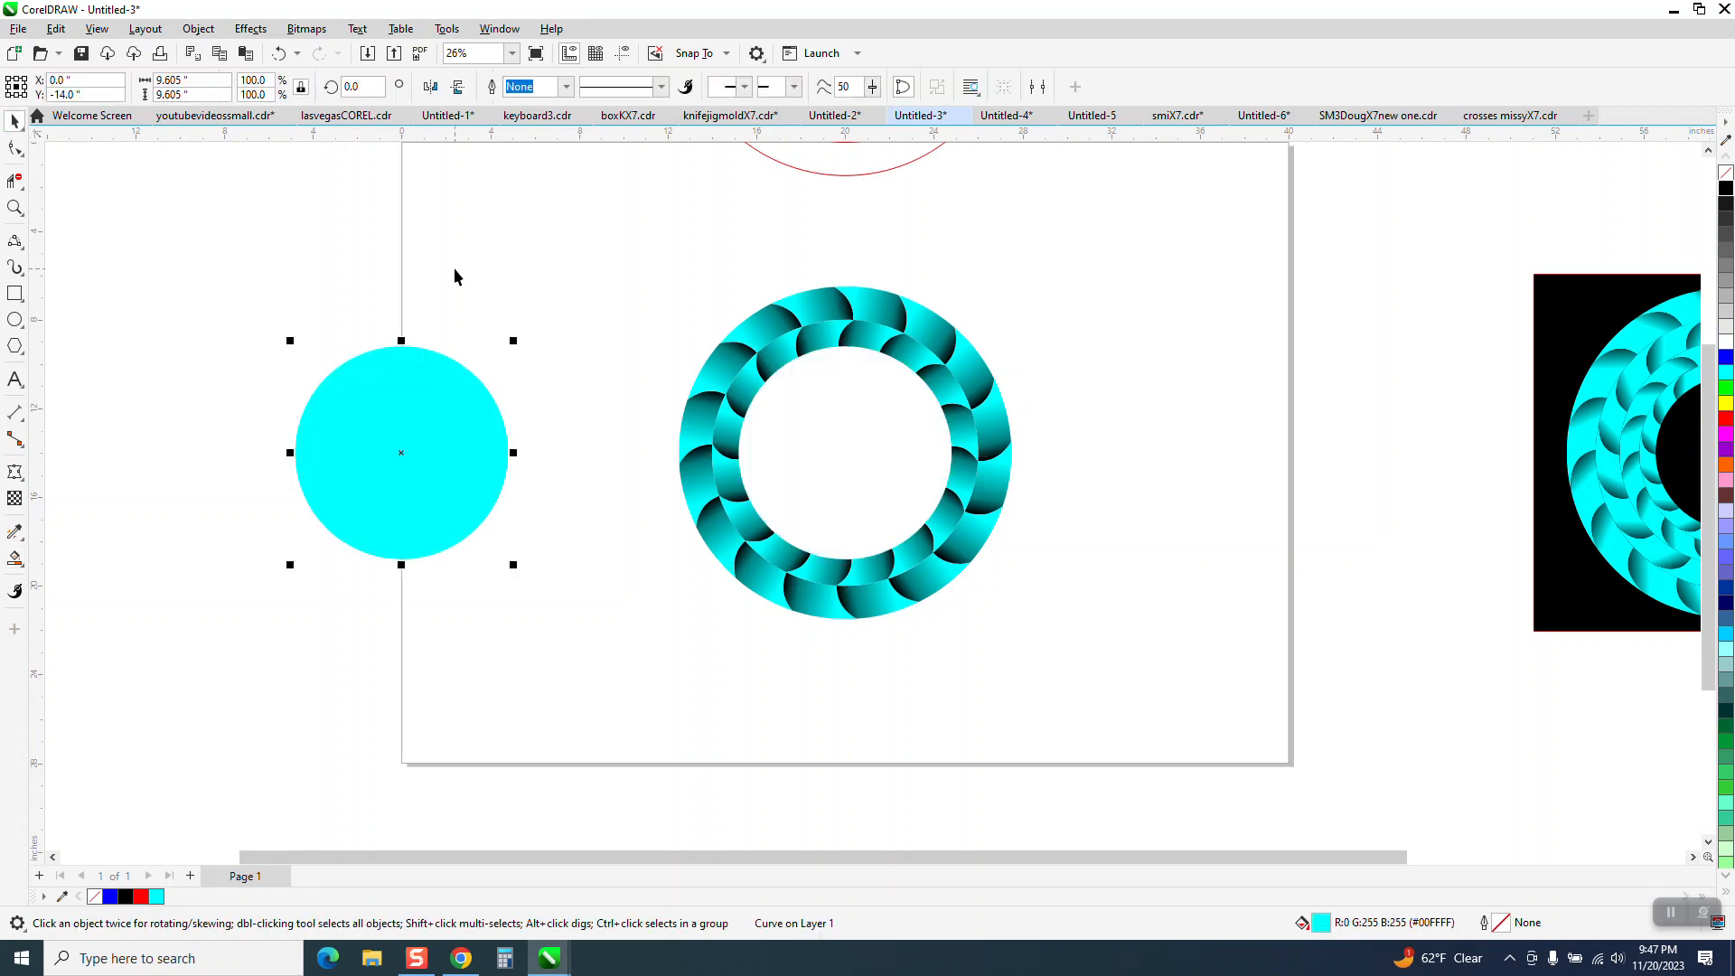
Add a third concentric ring, a horizontally mirrored copy of the second scaled to 9.605 inches, and delete the cyan circle.
click(829, 346)
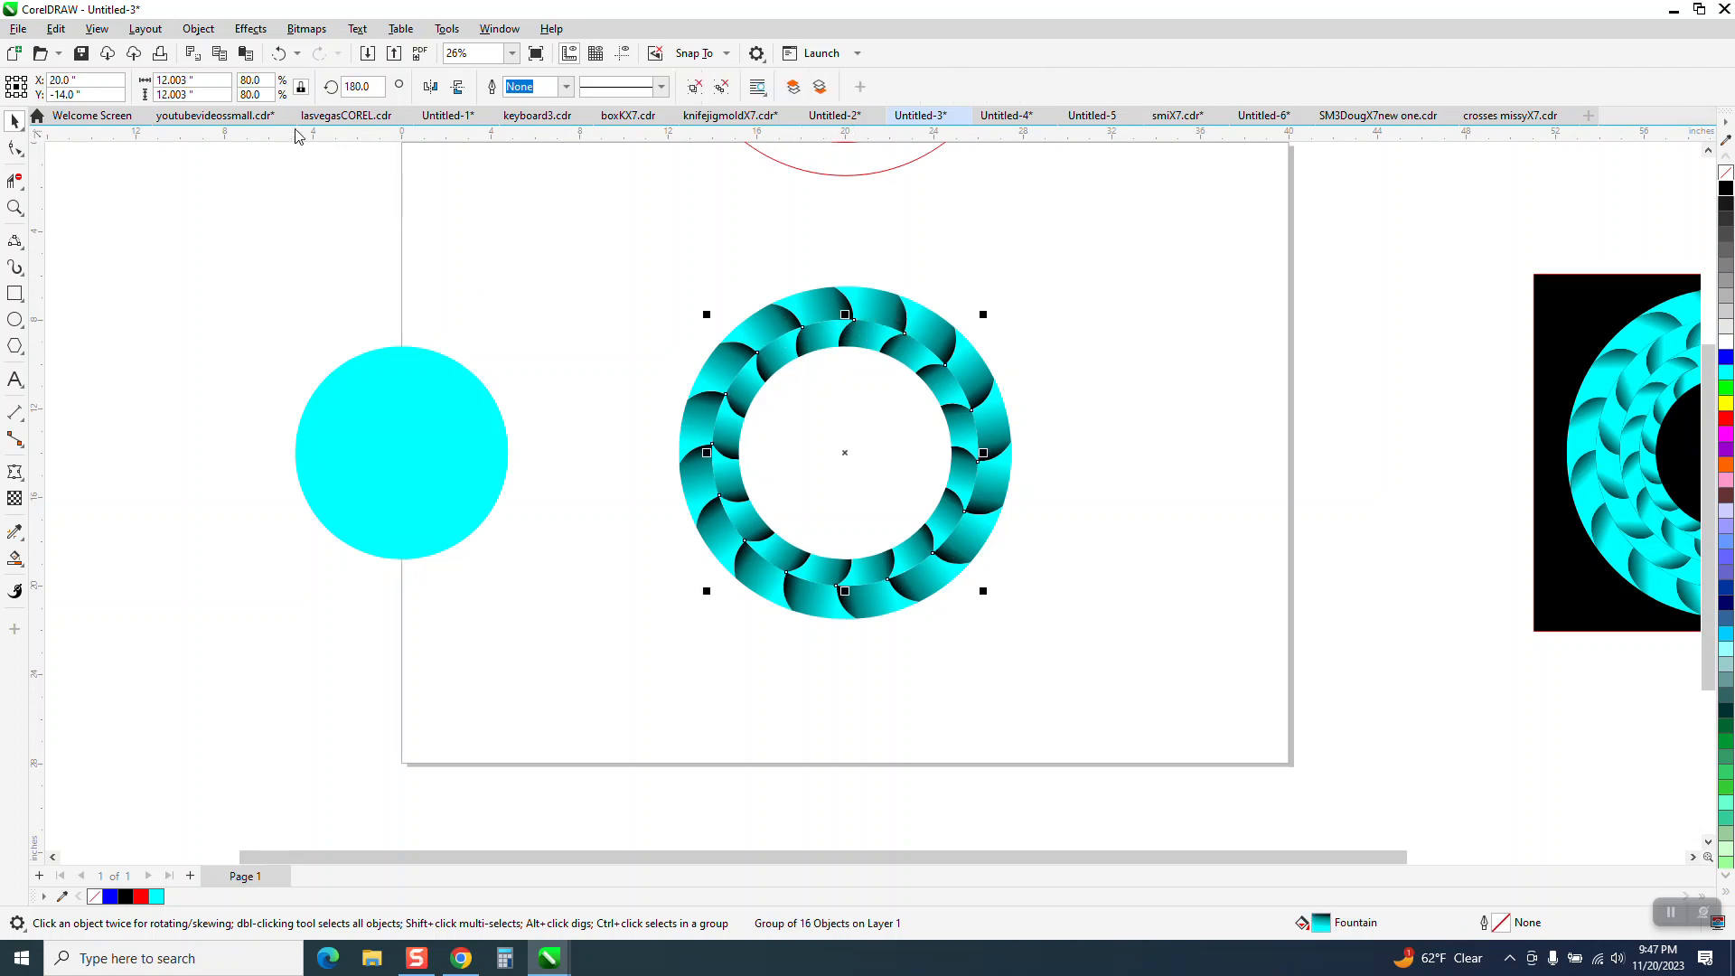
click(201, 79)
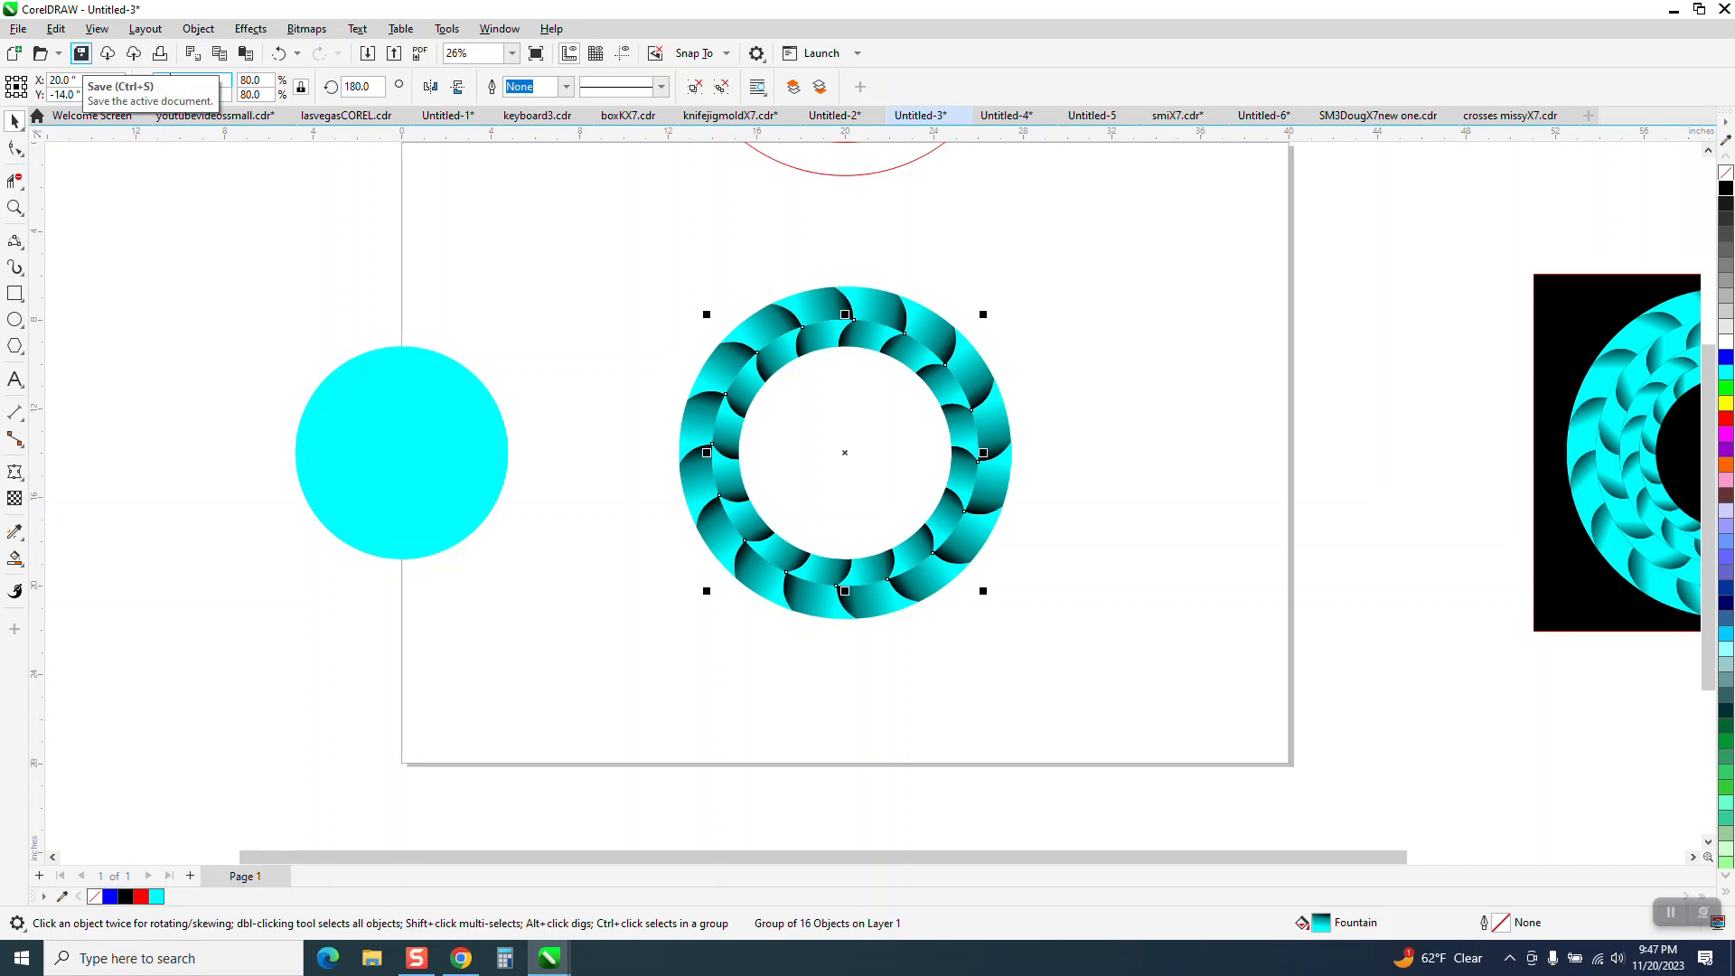
key(ctrl+r)
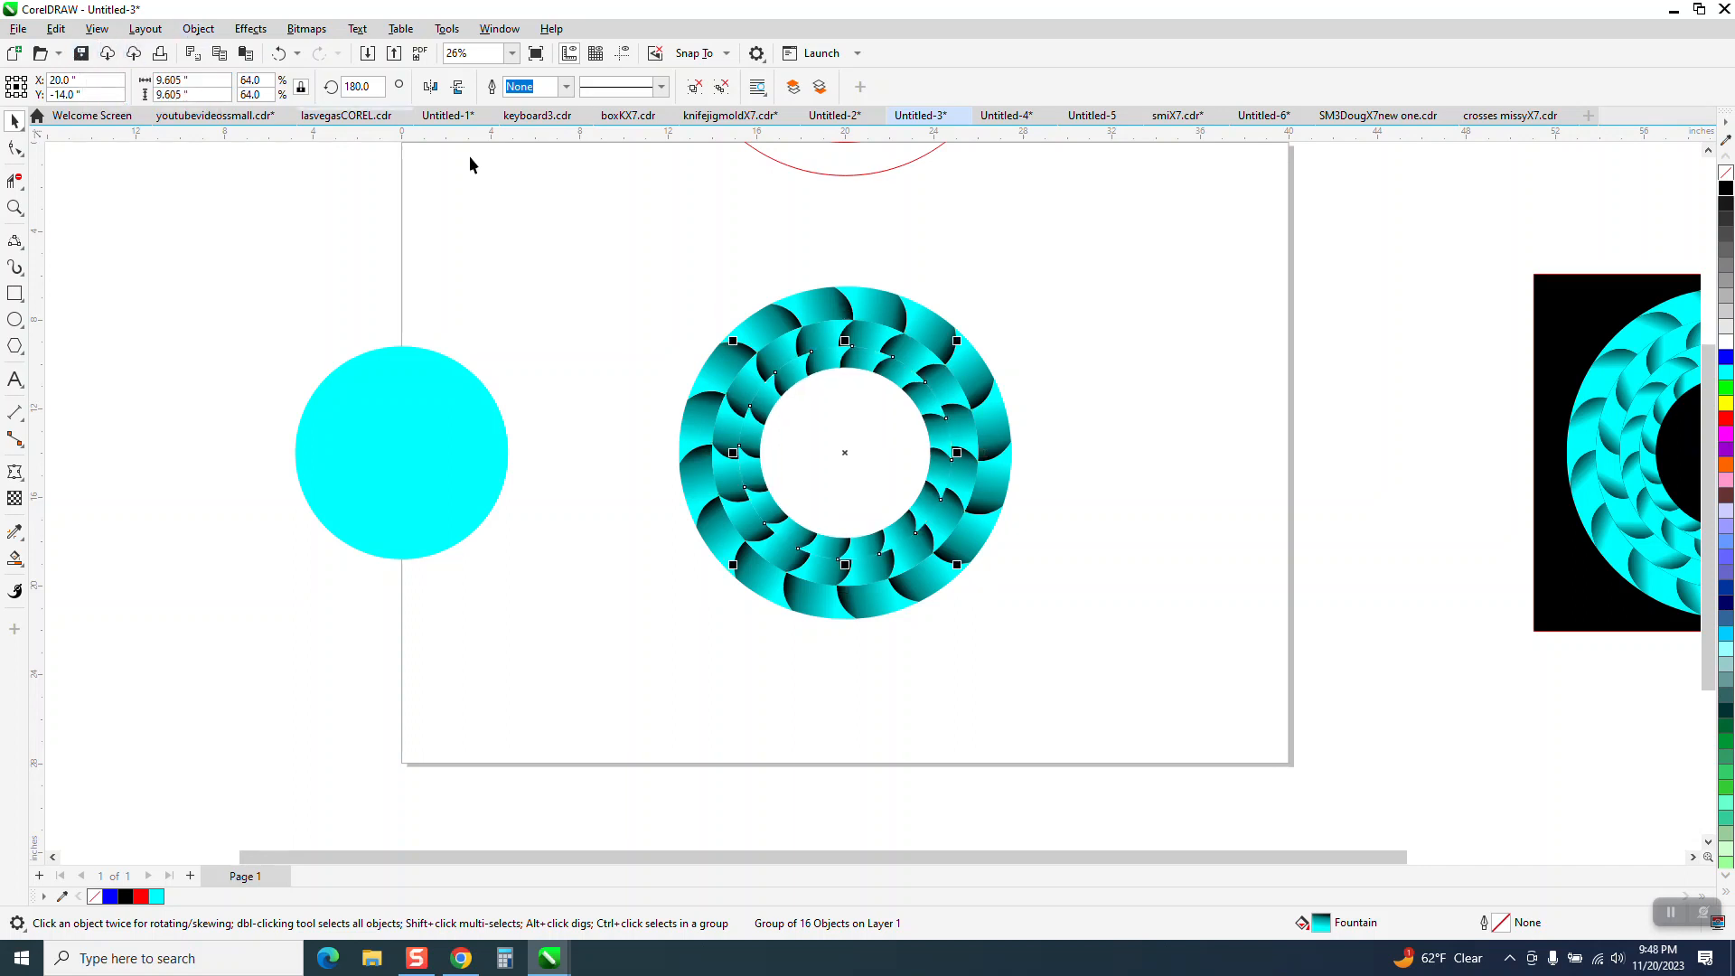
click(431, 87)
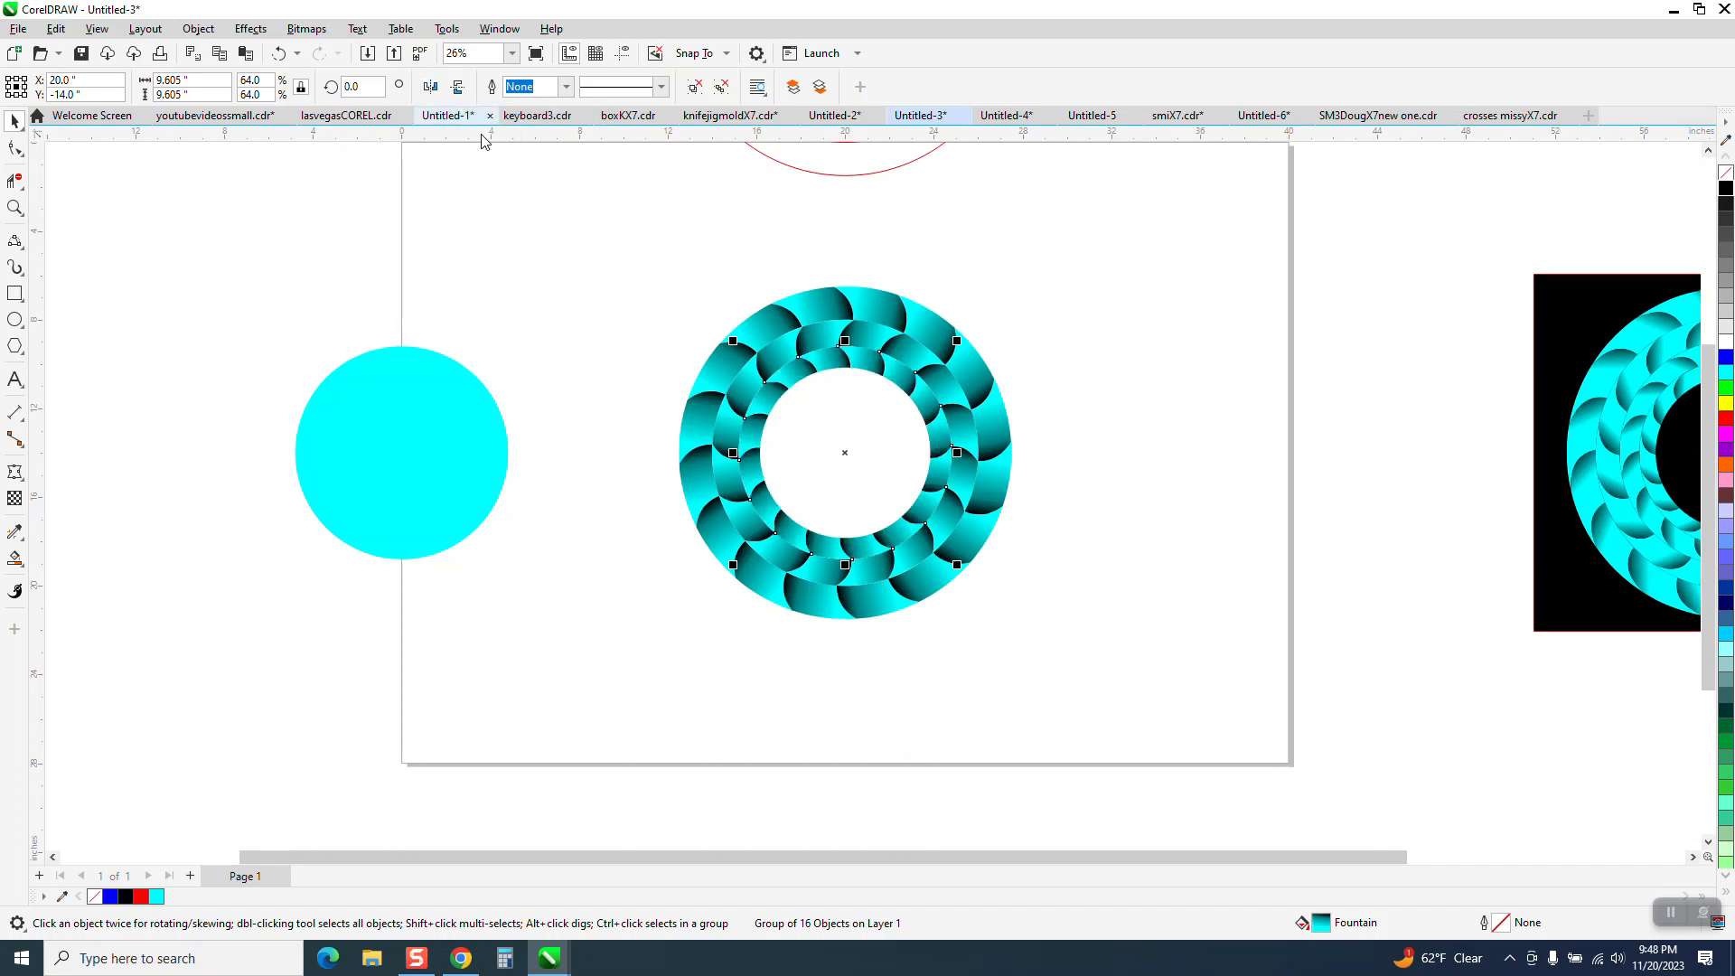
click(473, 410)
key(Delete)
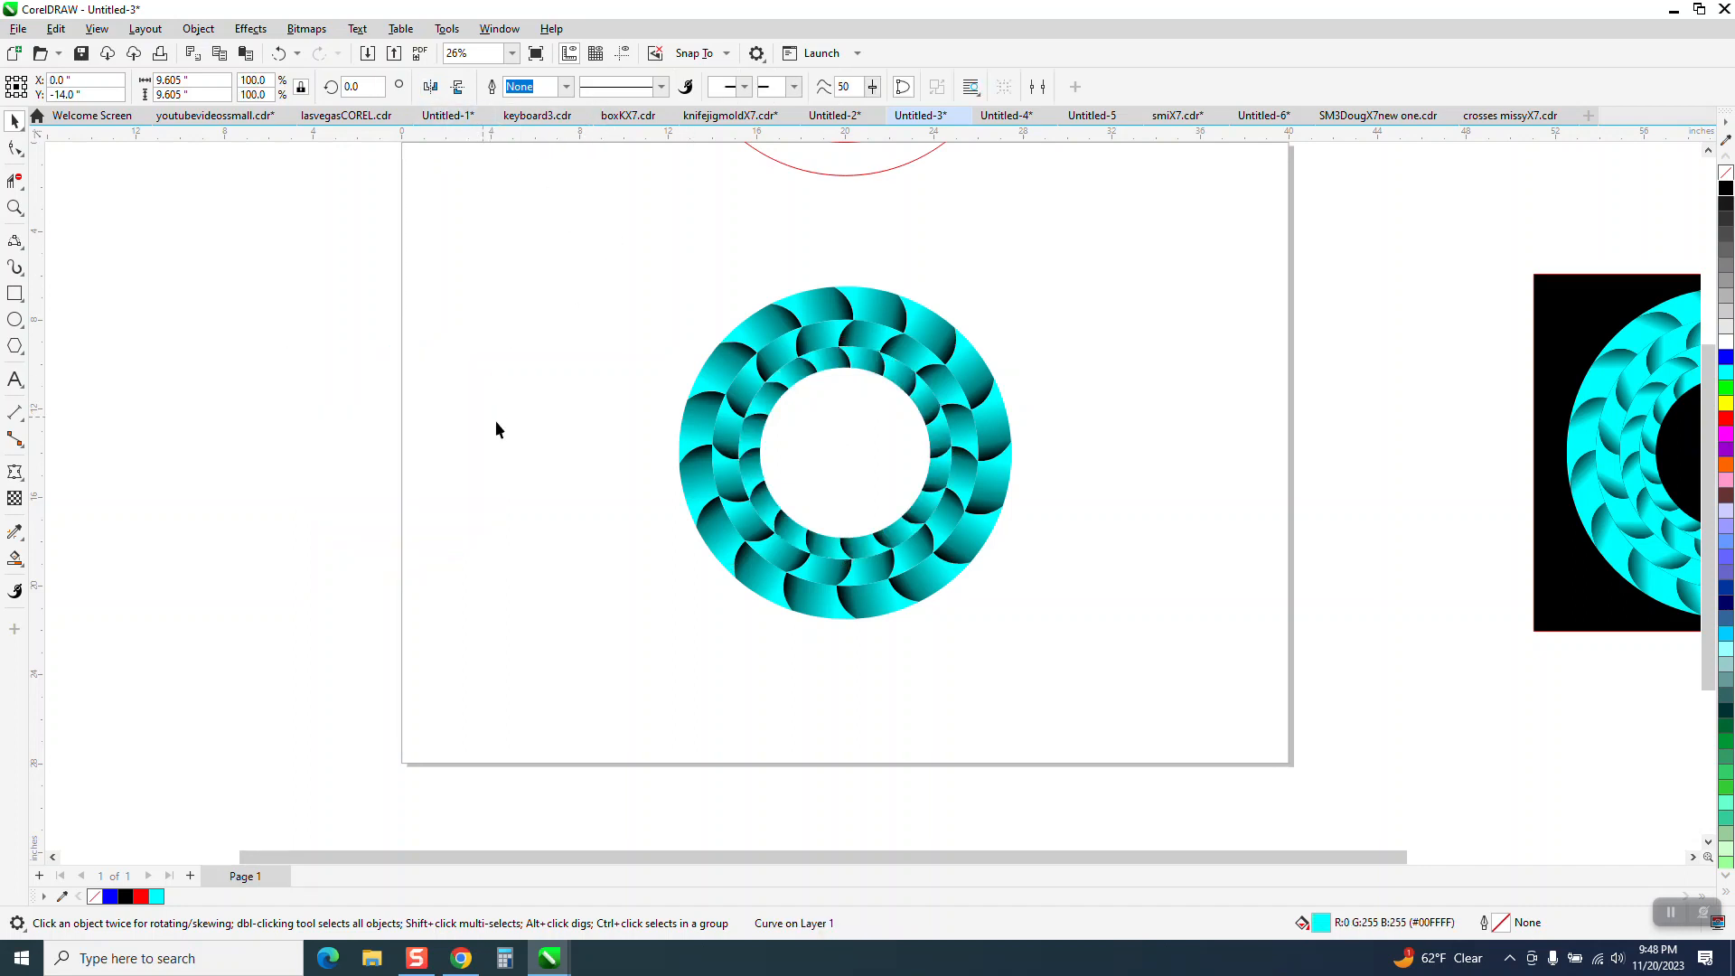
Try a freehand-scaled copy of the innermost ring, about 5.1 inches wide around the same centre, and delete the copy.
click(853, 366)
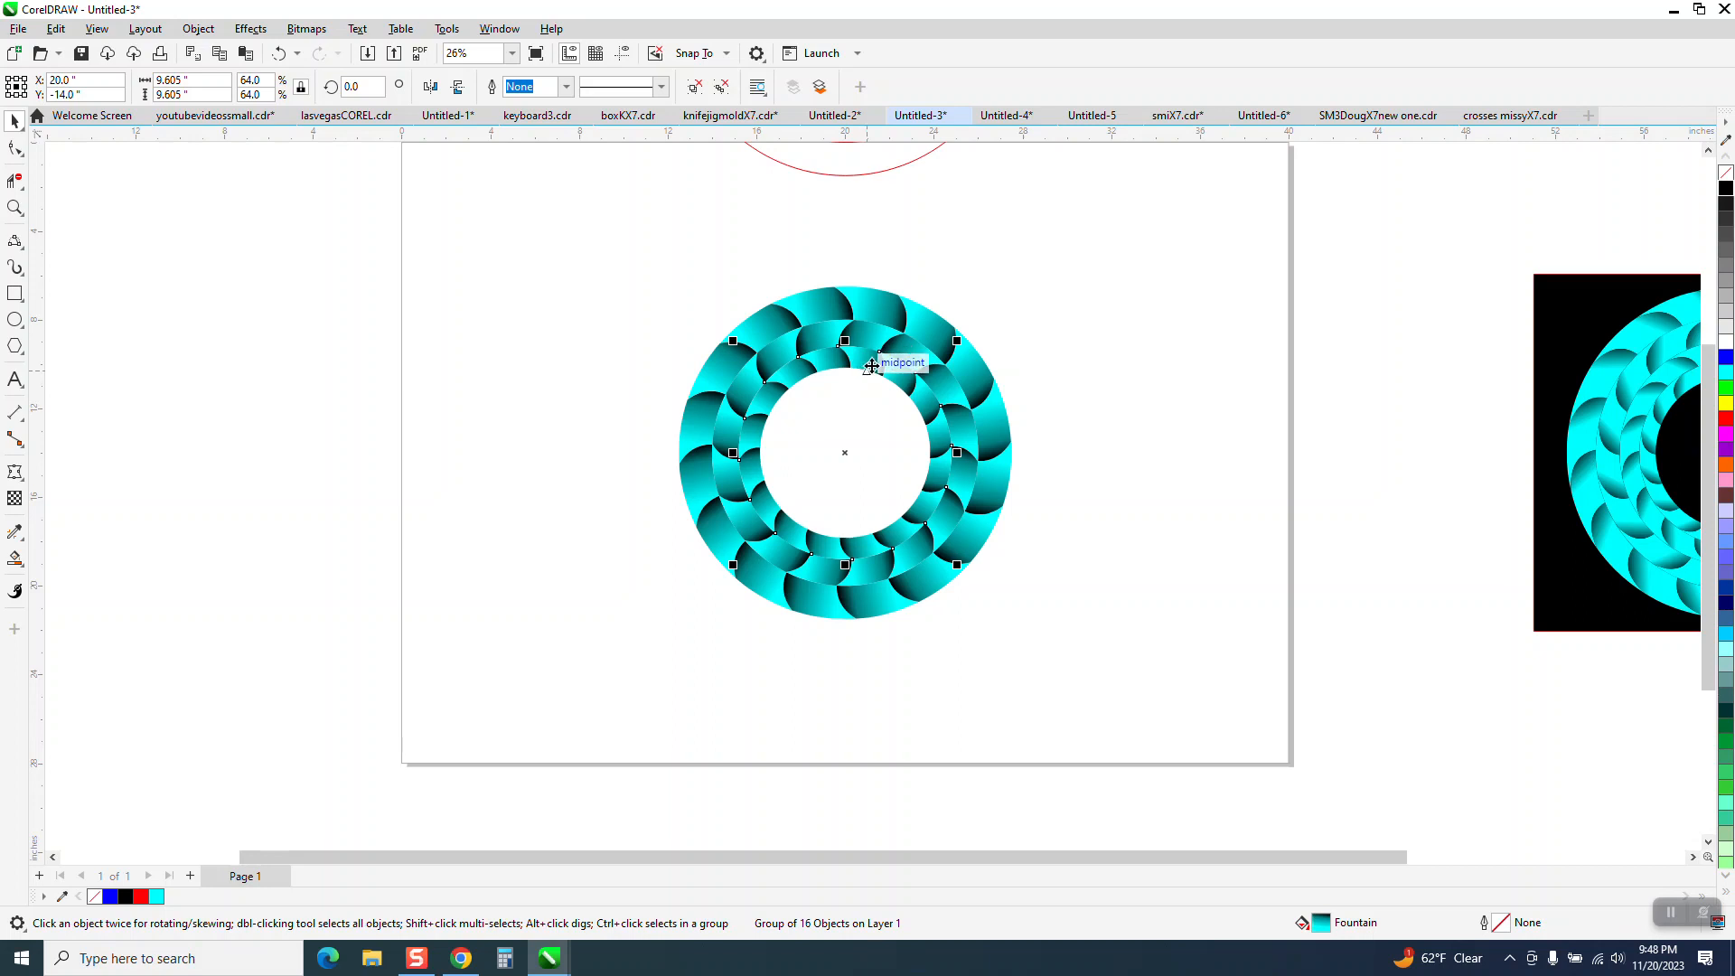
drag(957, 341, 968, 389)
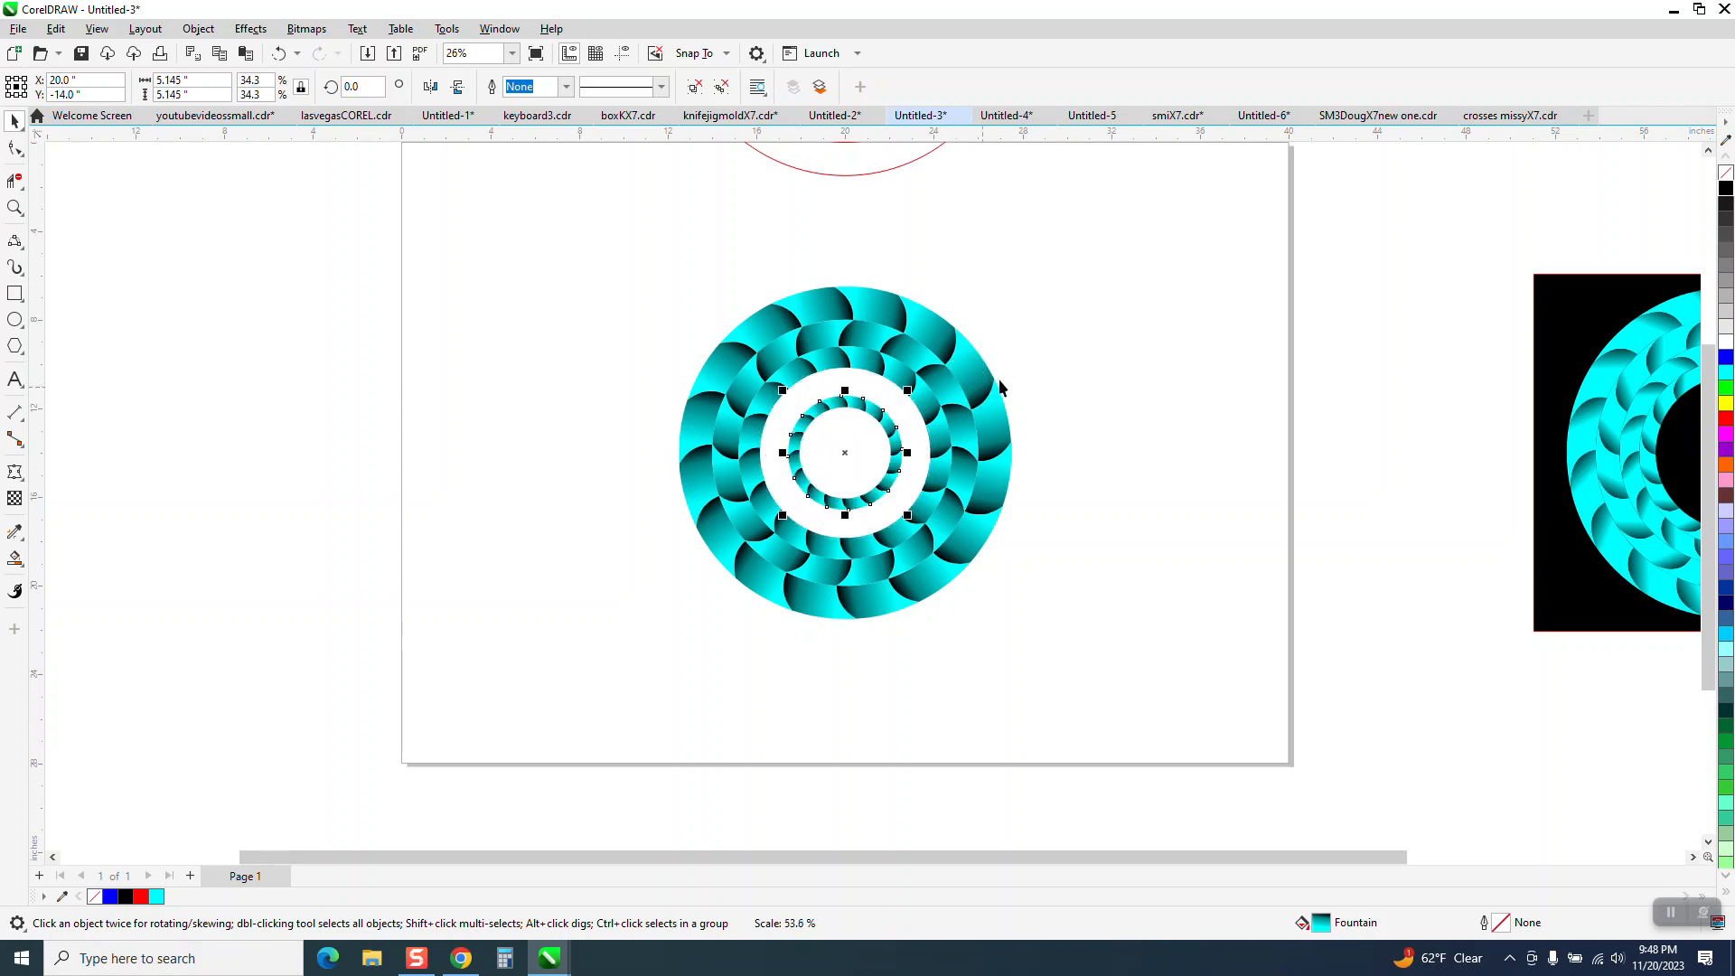
key(Delete)
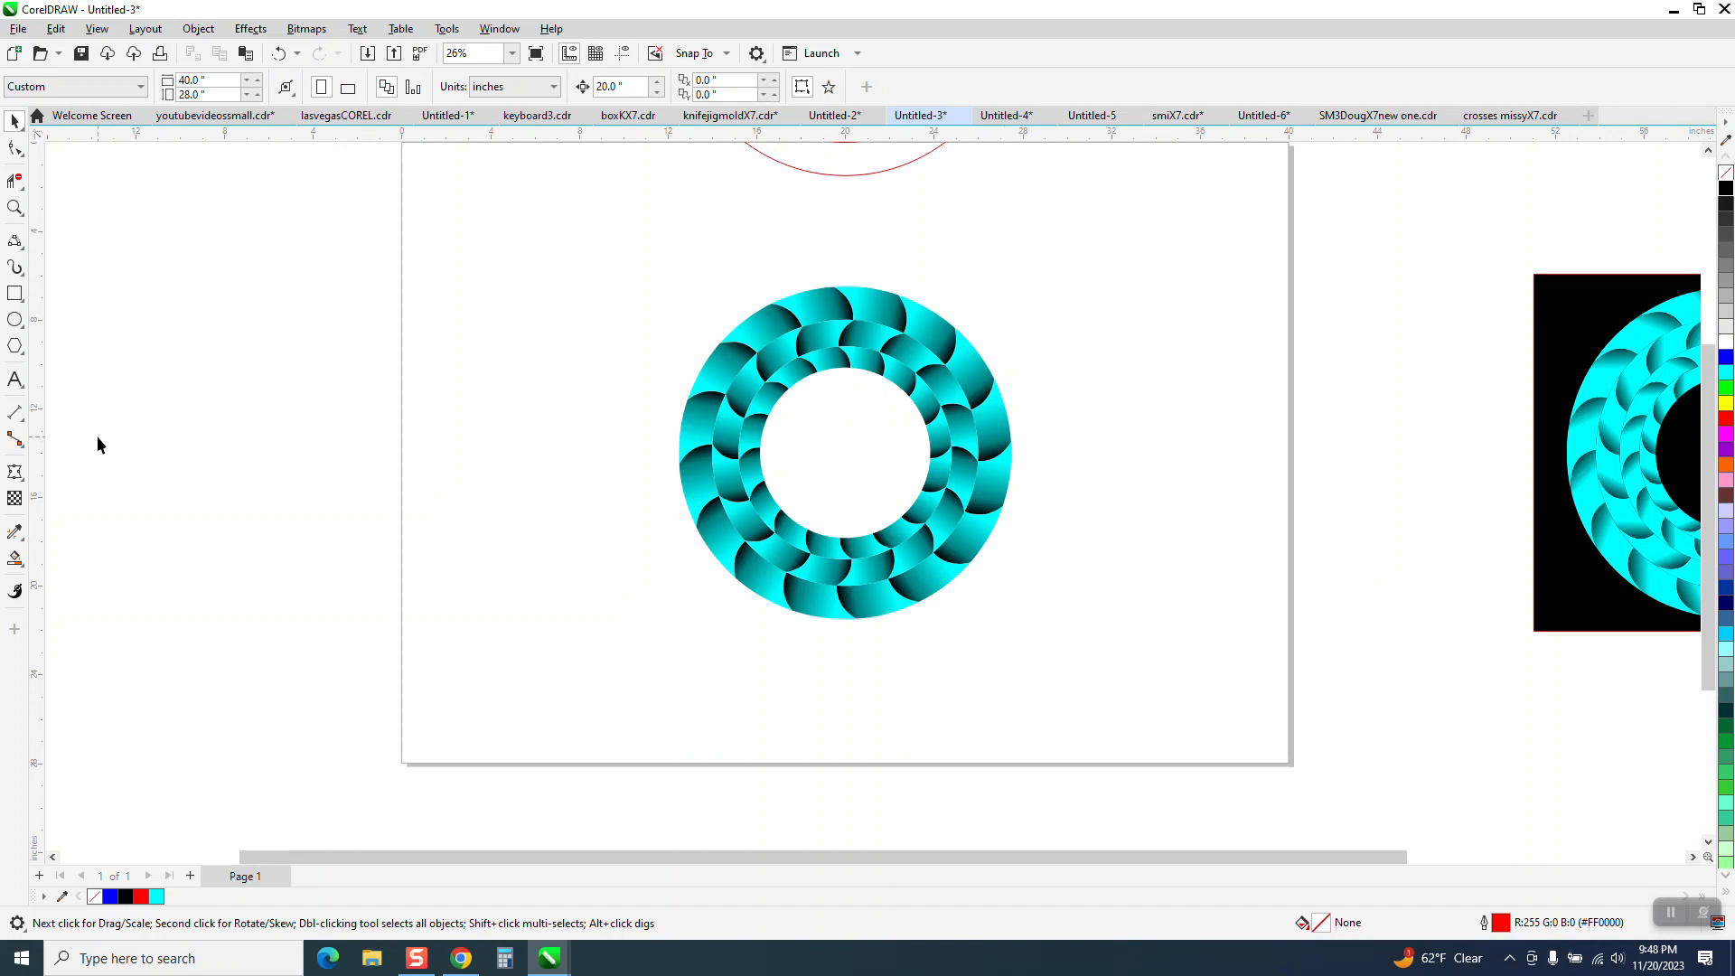
Smart Fill the opening inside the third ring with cyan and move that circle 20 inches left.
click(841, 460)
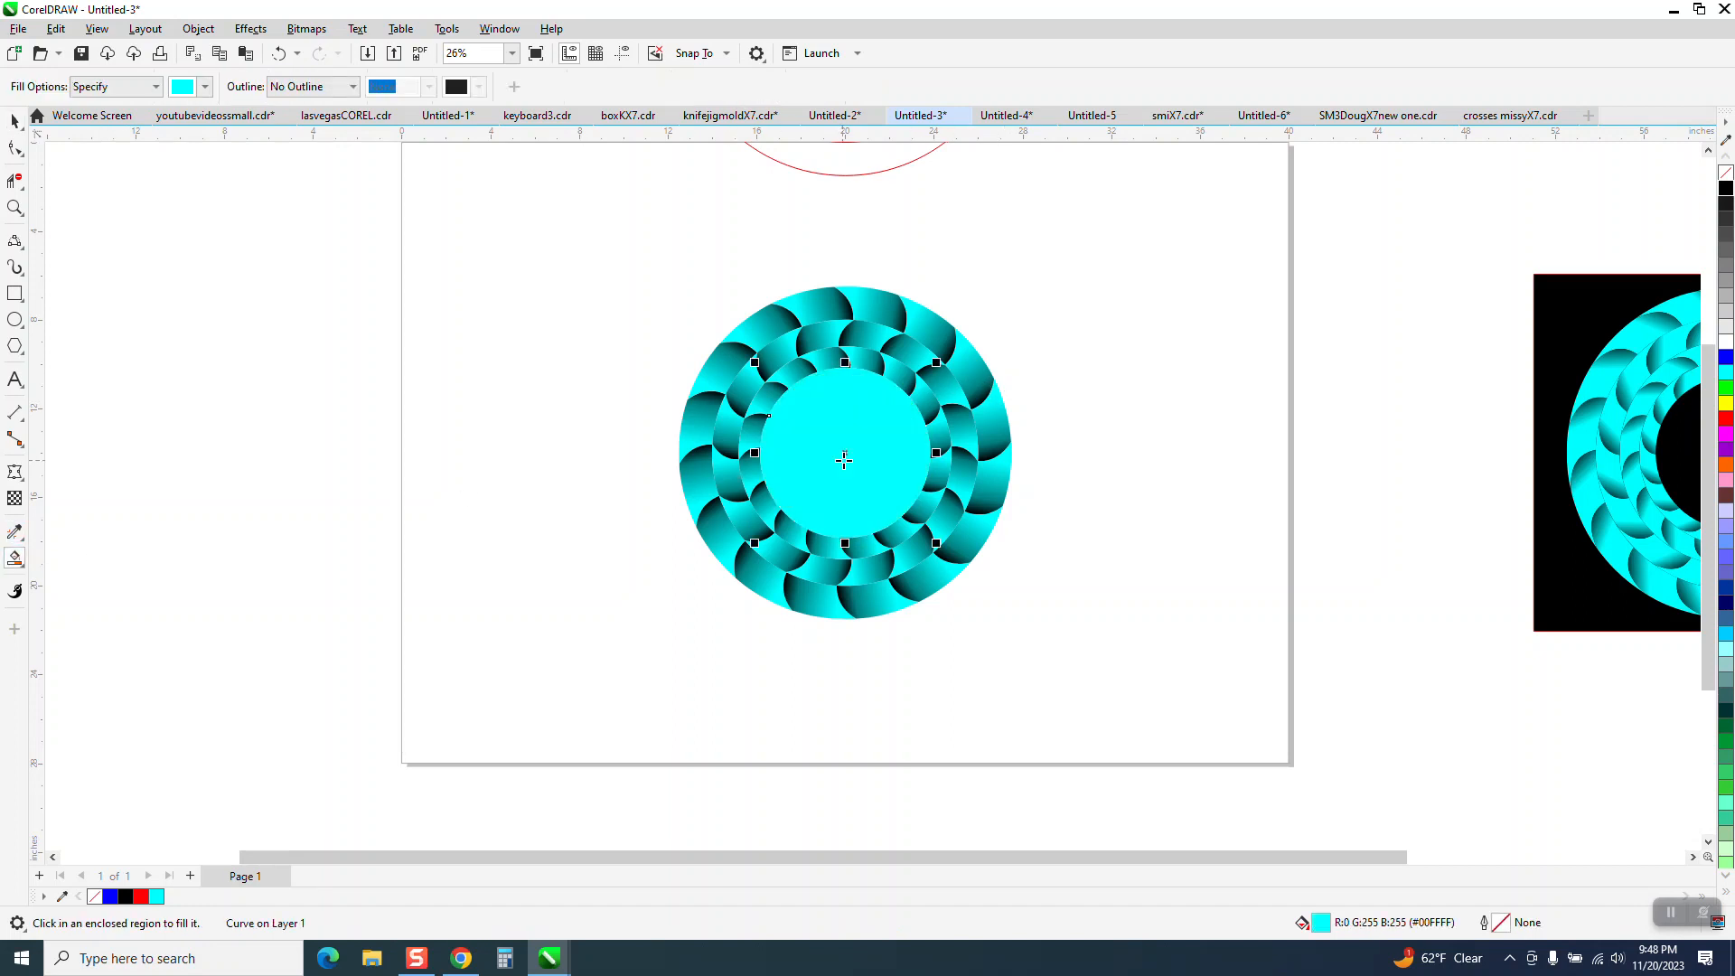
key(Left)
click(15, 120)
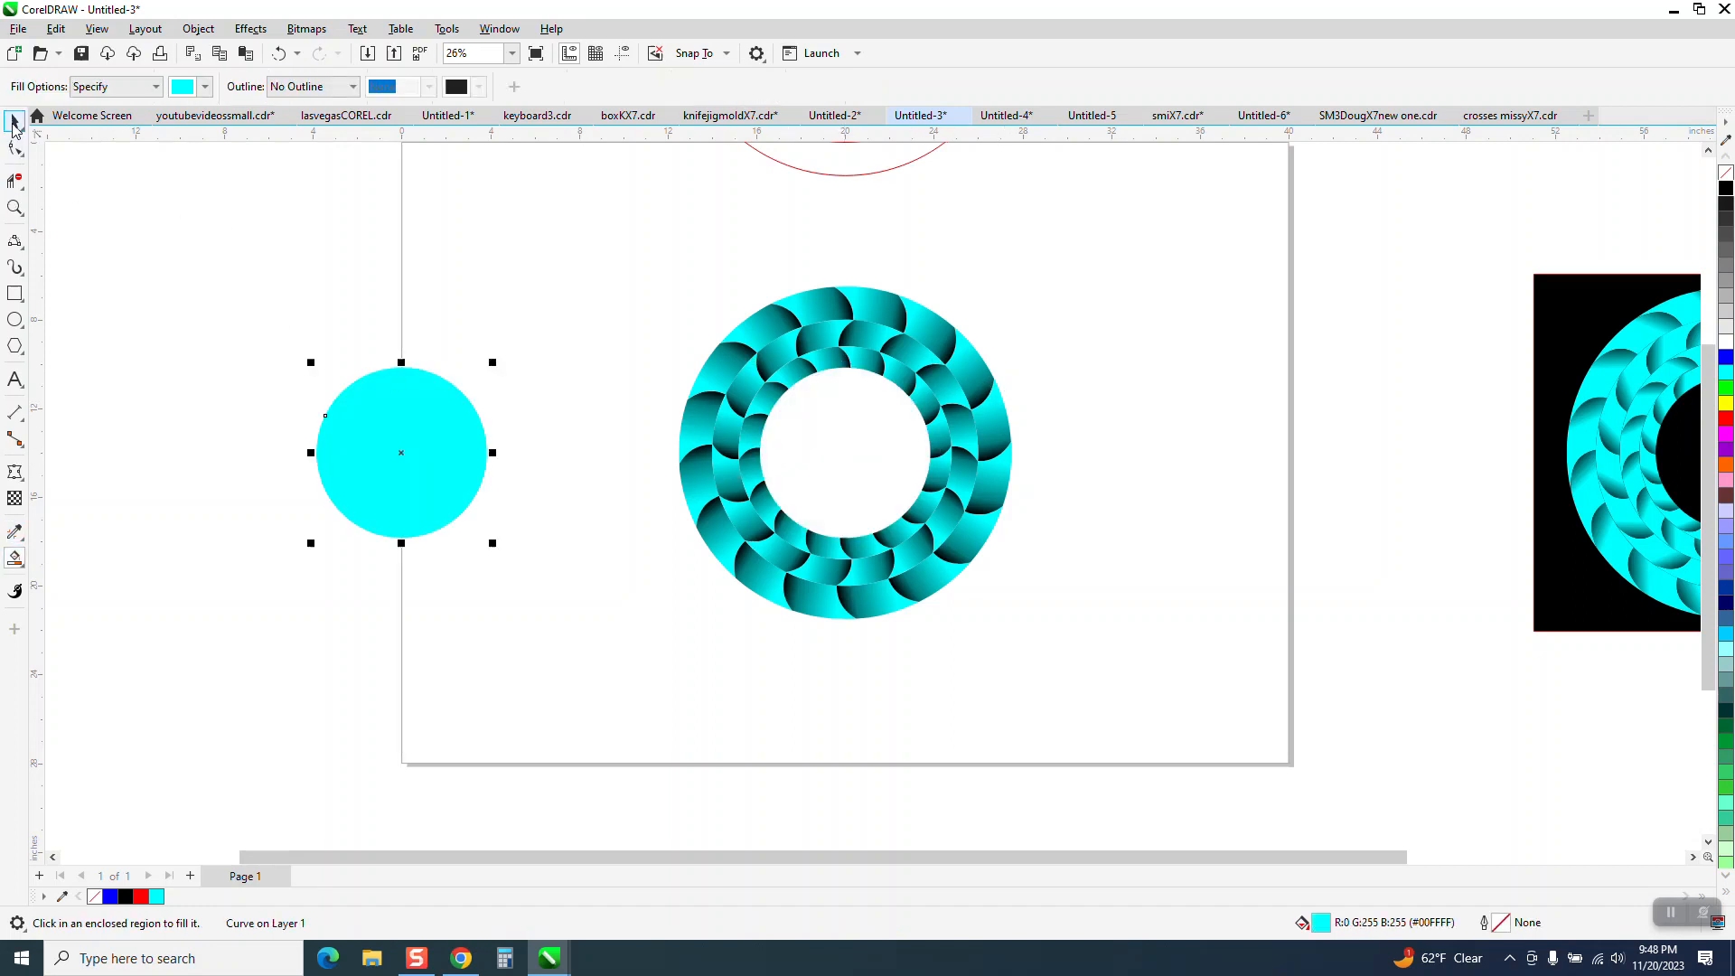
Add a fourth concentric ring, a horizontally mirrored copy of the third scaled to 7.686 inches, and delete the cyan circle.
click(804, 407)
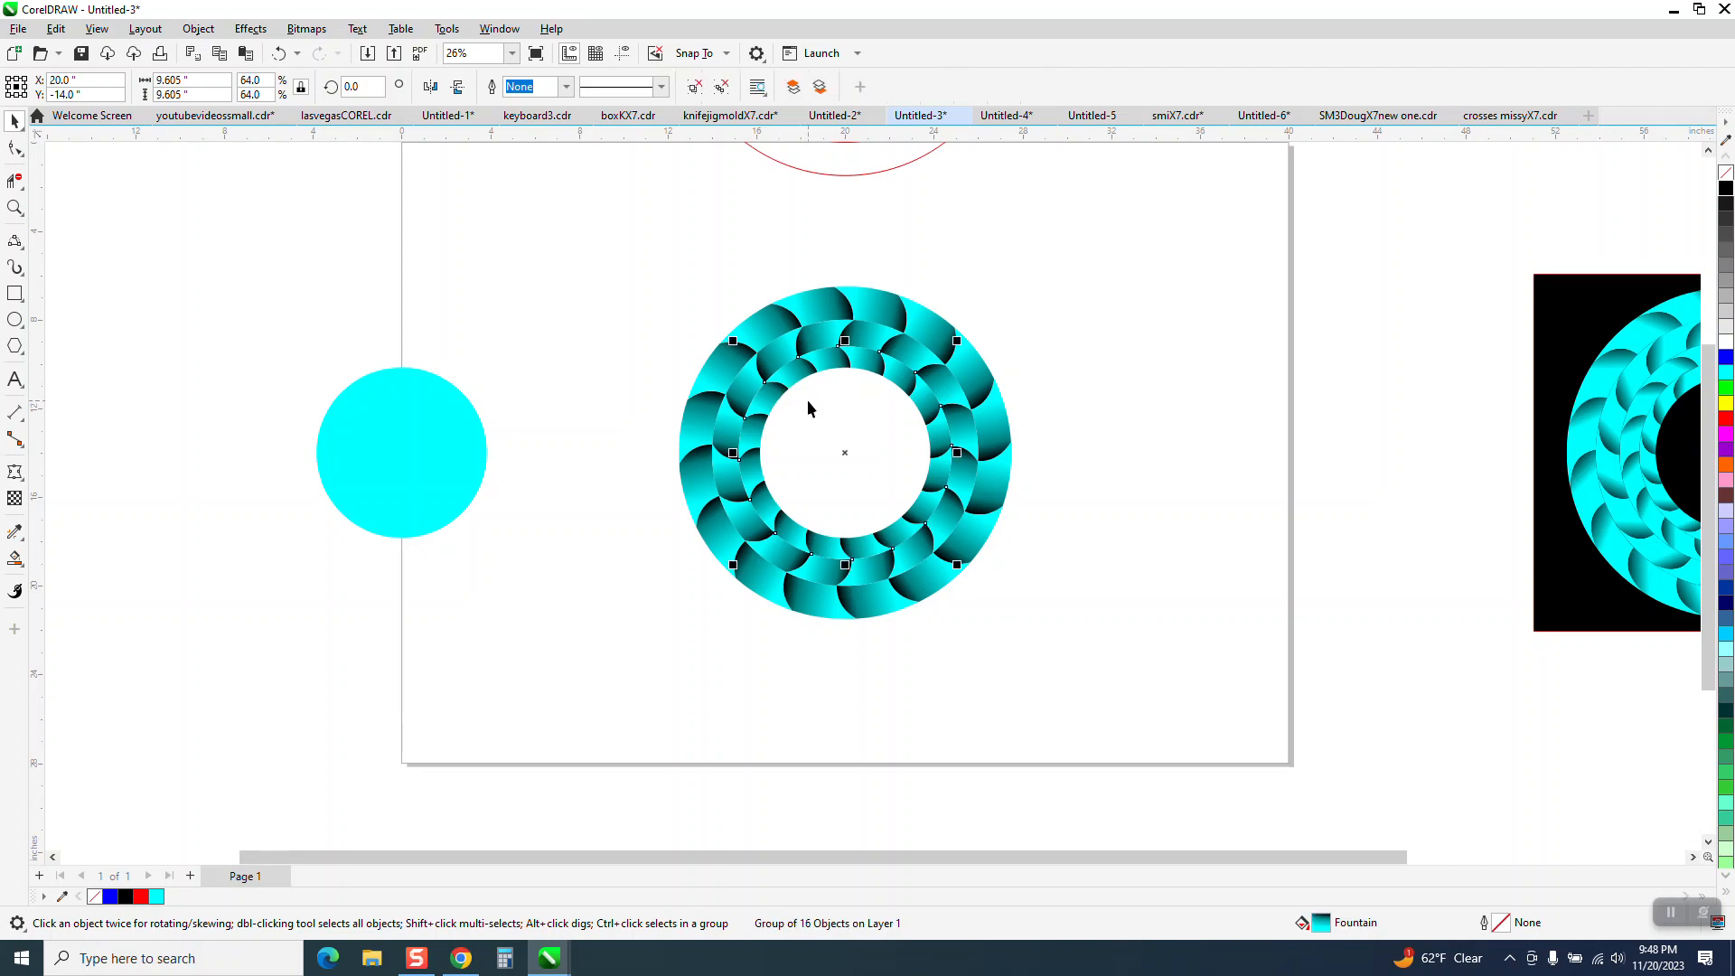
click(186, 80)
text(7.686)
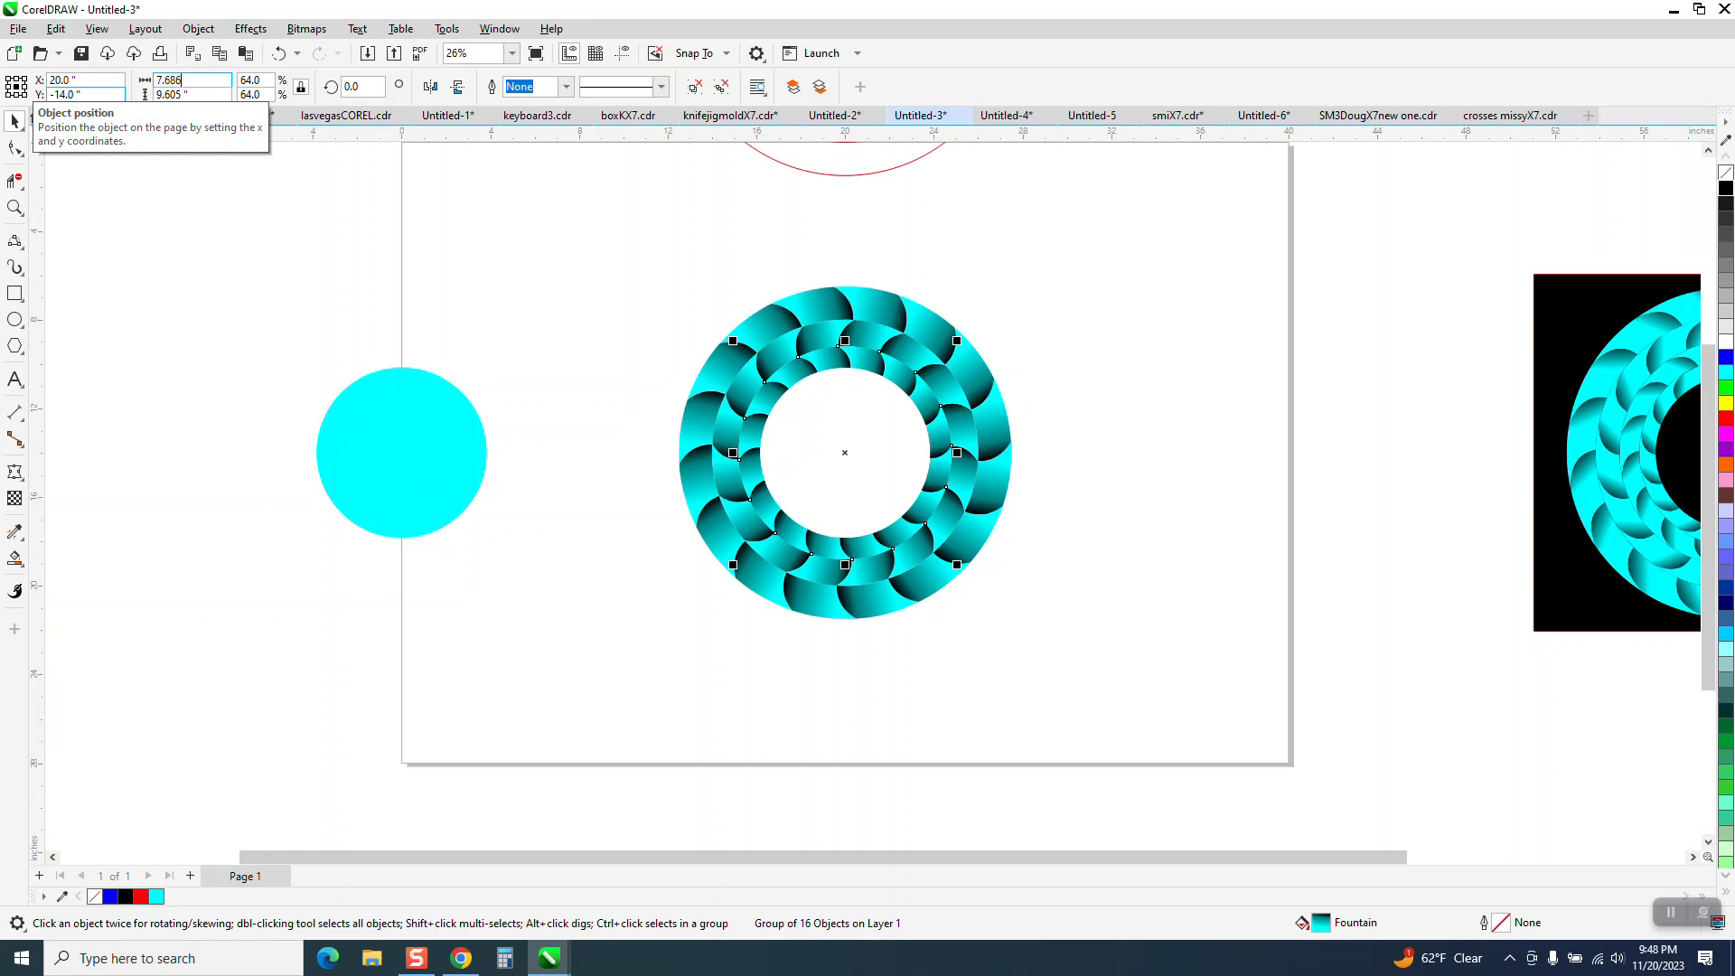
key(Return)
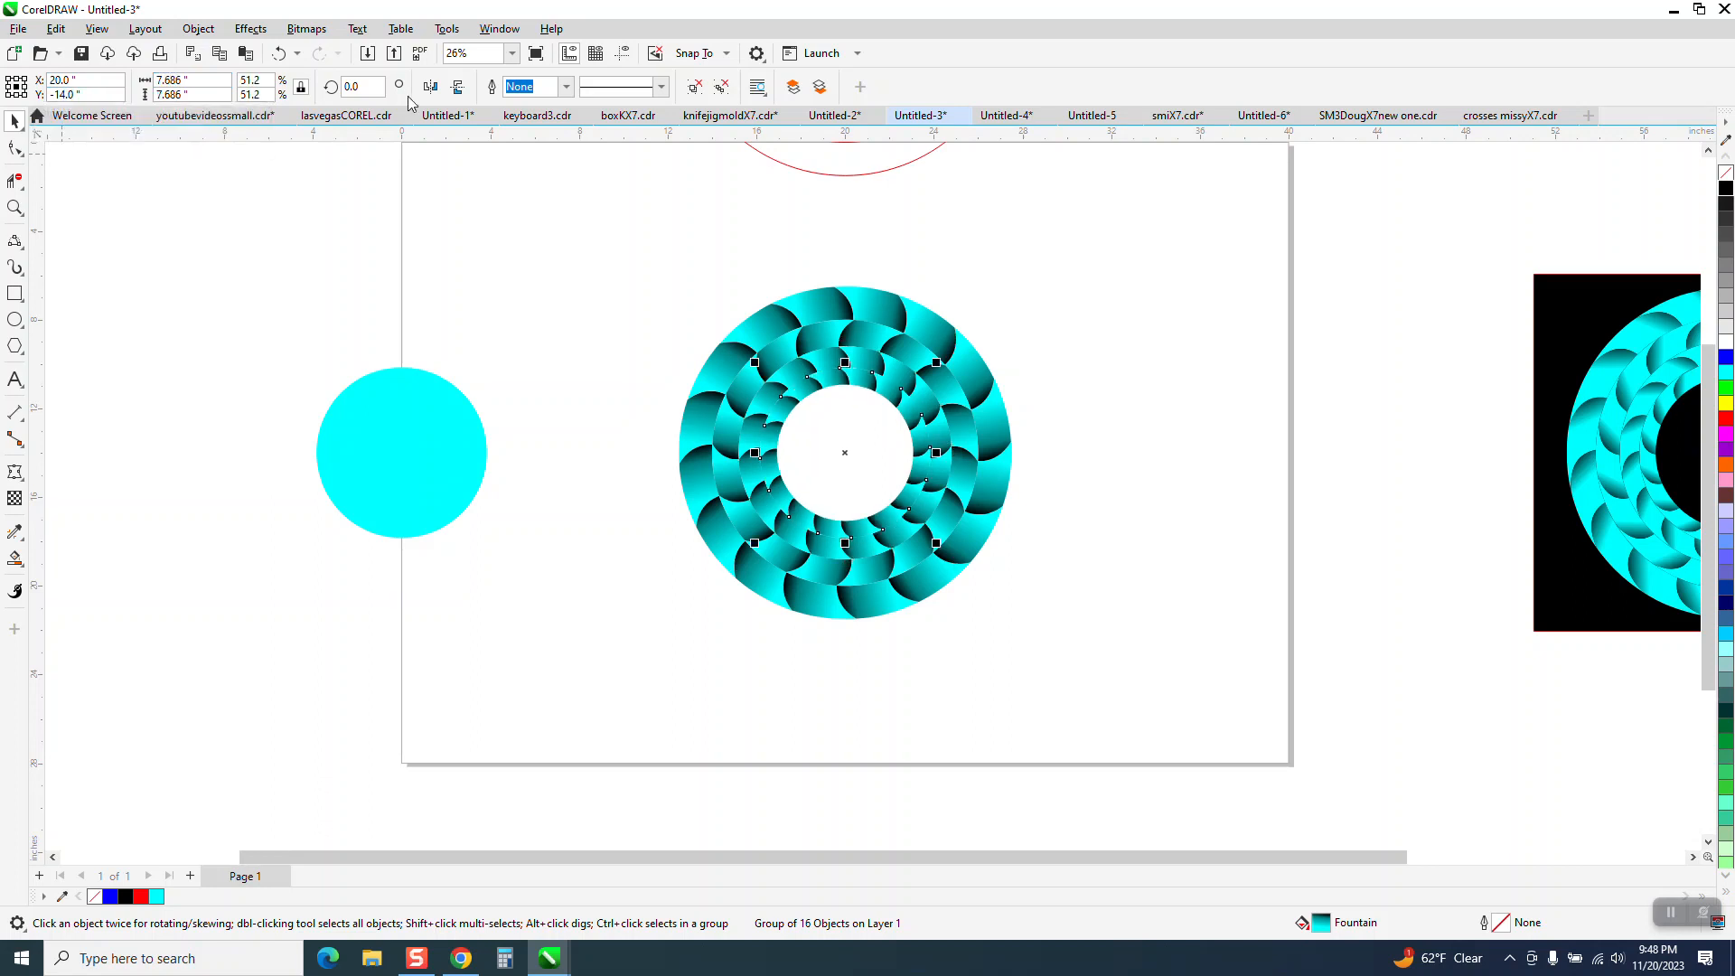
click(437, 89)
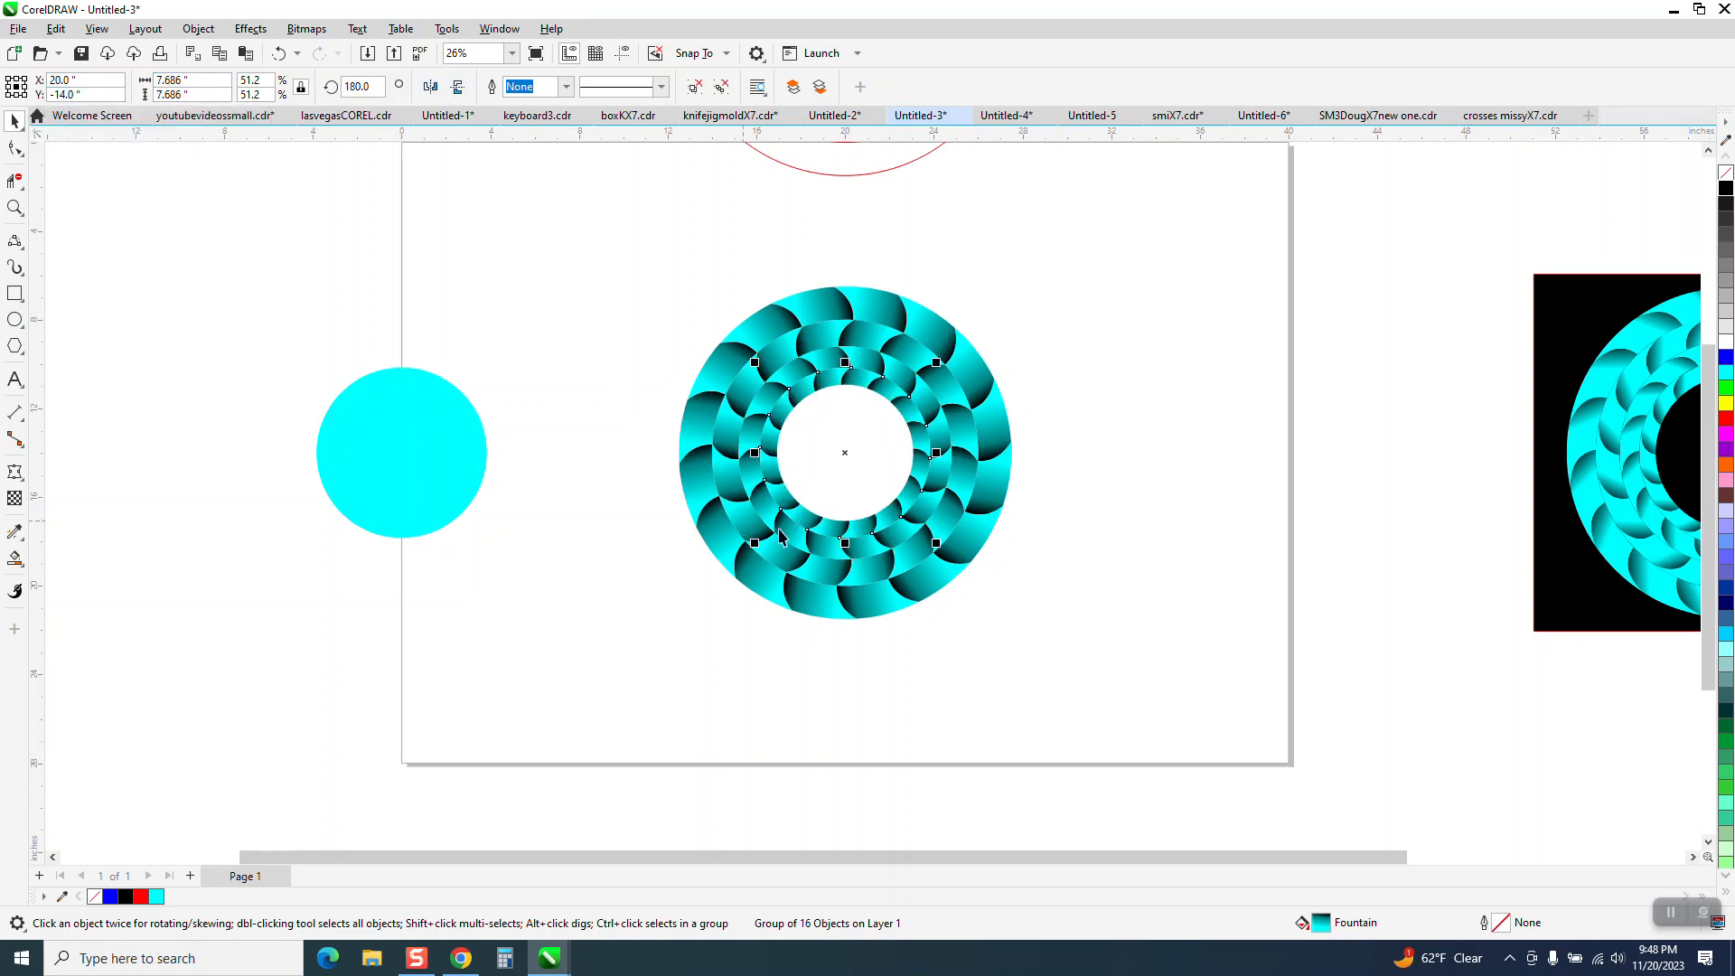
click(414, 452)
key(Delete)
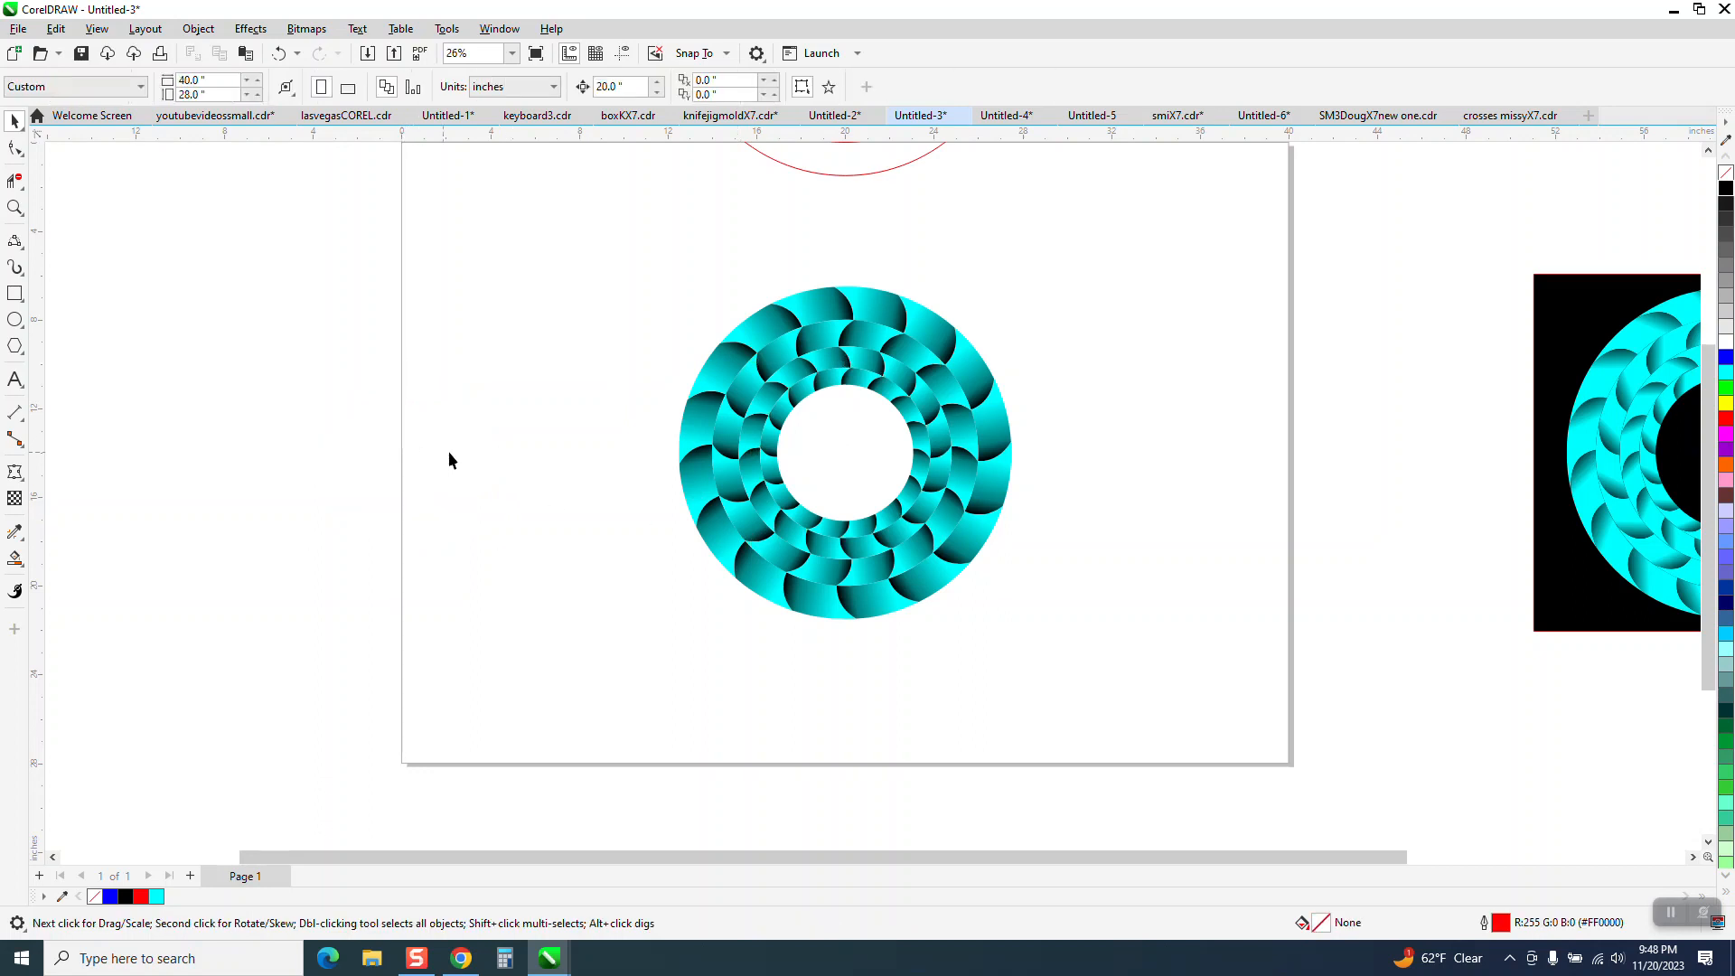
Draw a rectangle about 22.6 by 17.1 inches covering the nested rings and fill it with black.
click(15, 208)
drag(658, 274, 1162, 654)
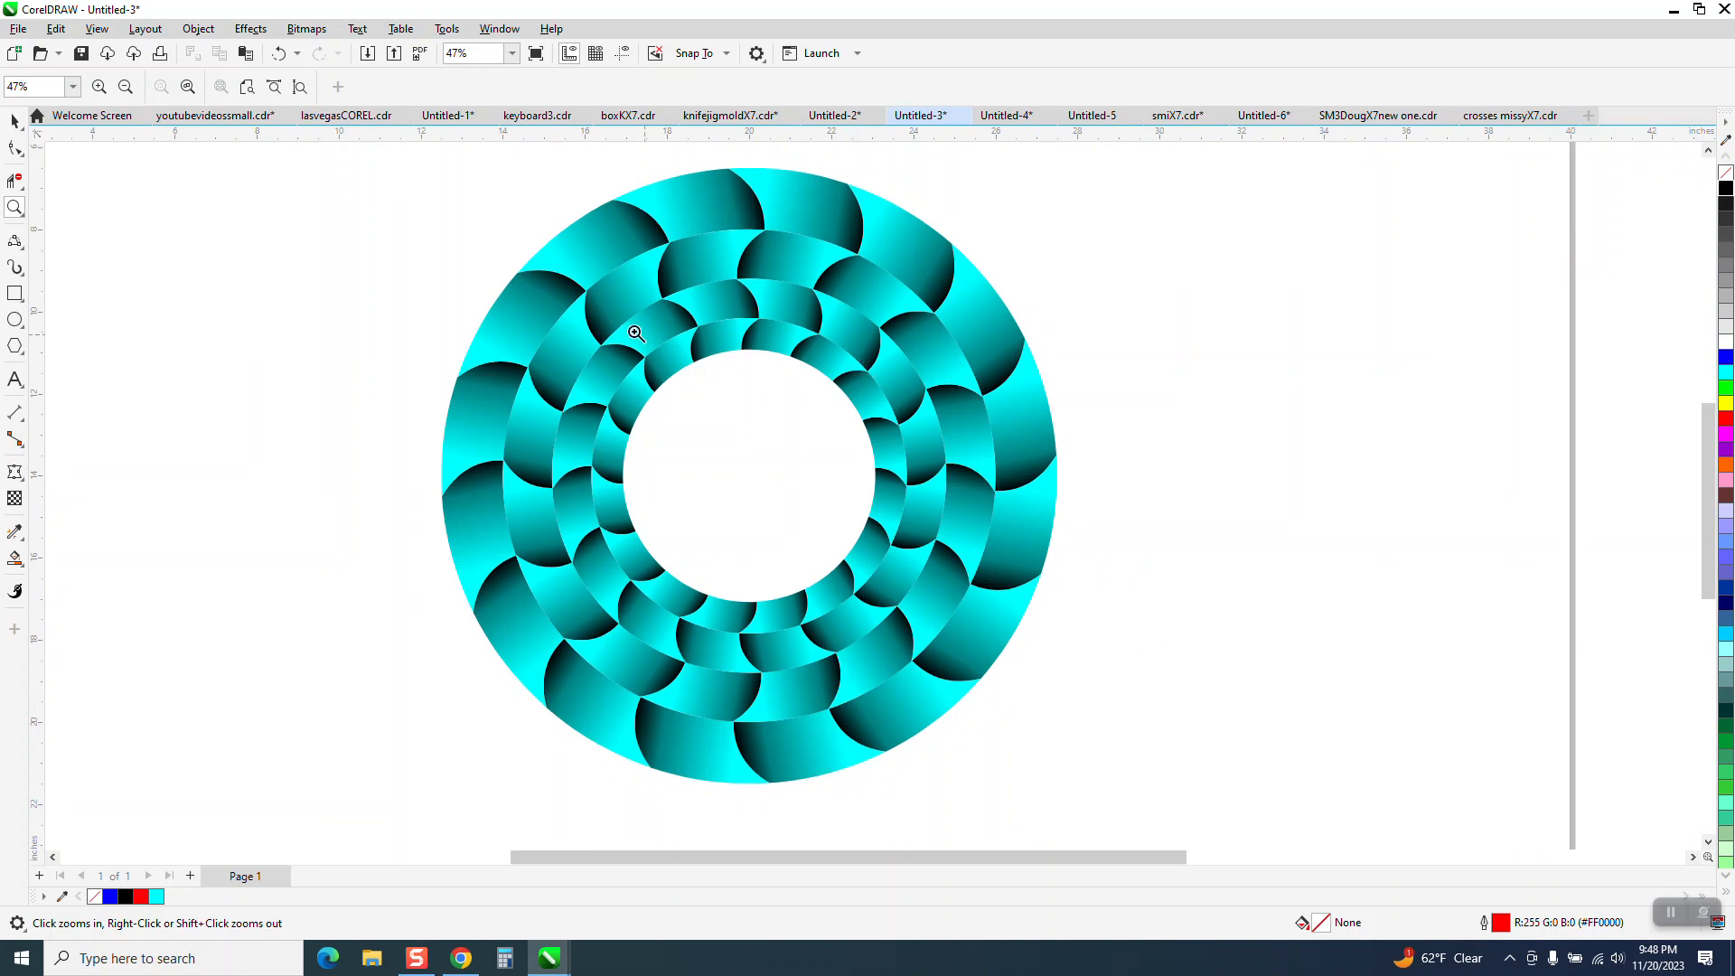
click(15, 120)
scroll(738, 443, down, 1)
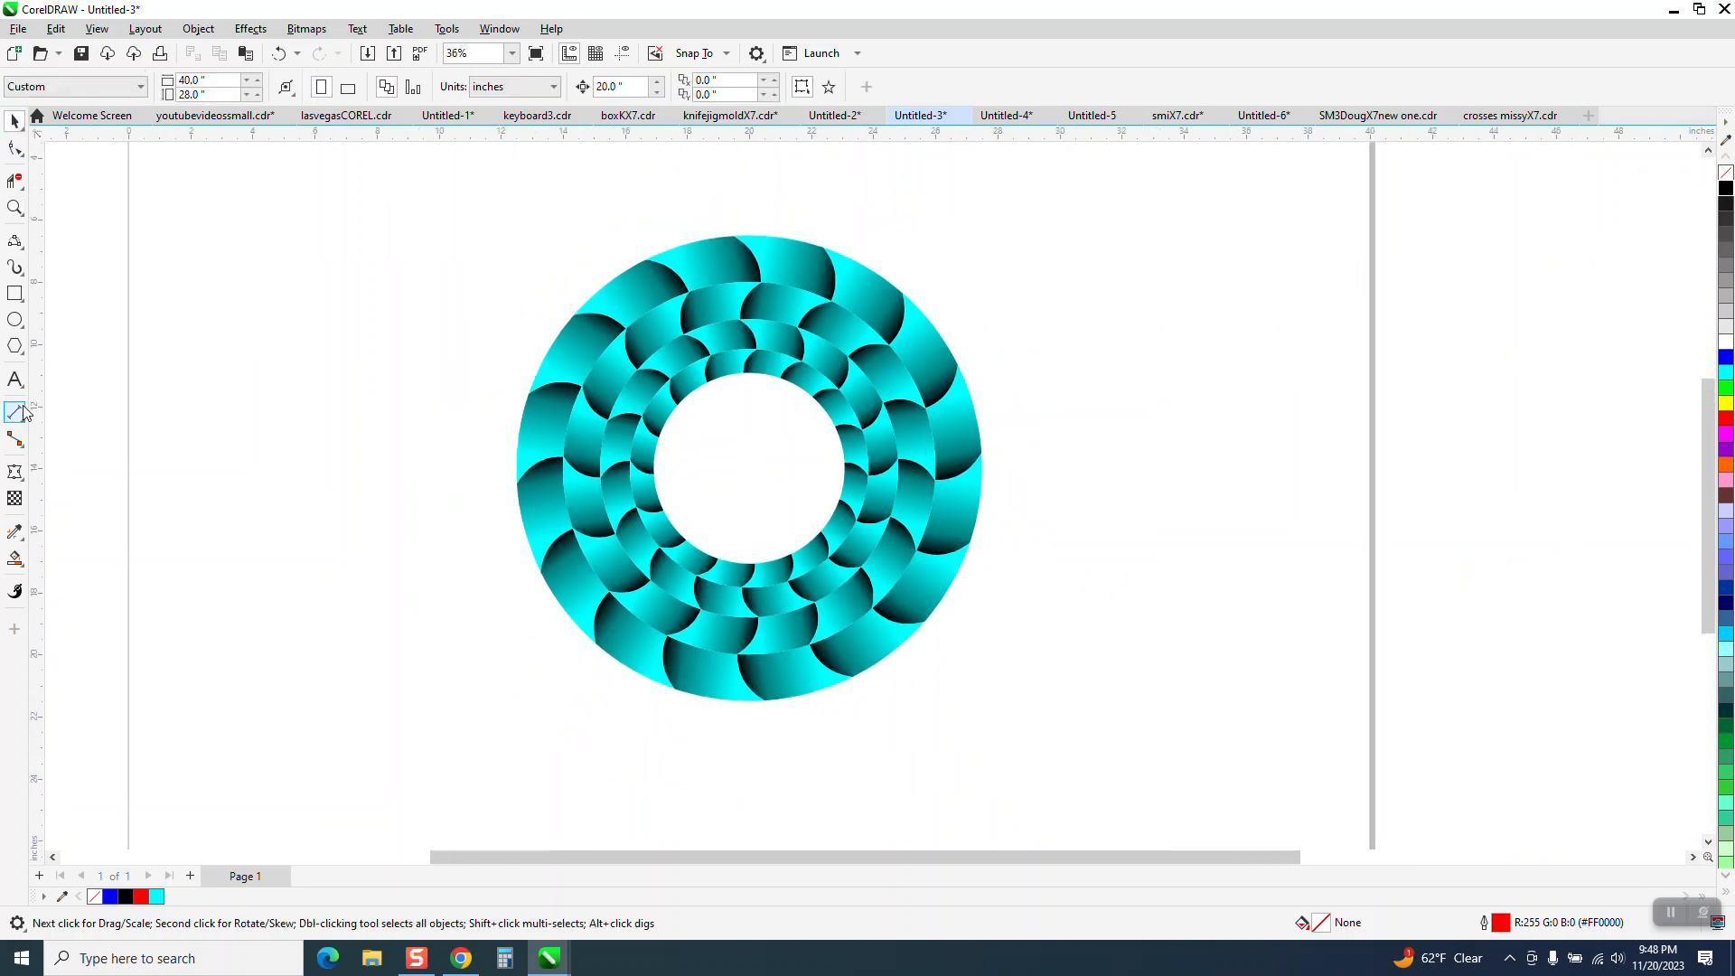
click(14, 293)
drag(403, 210, 1104, 739)
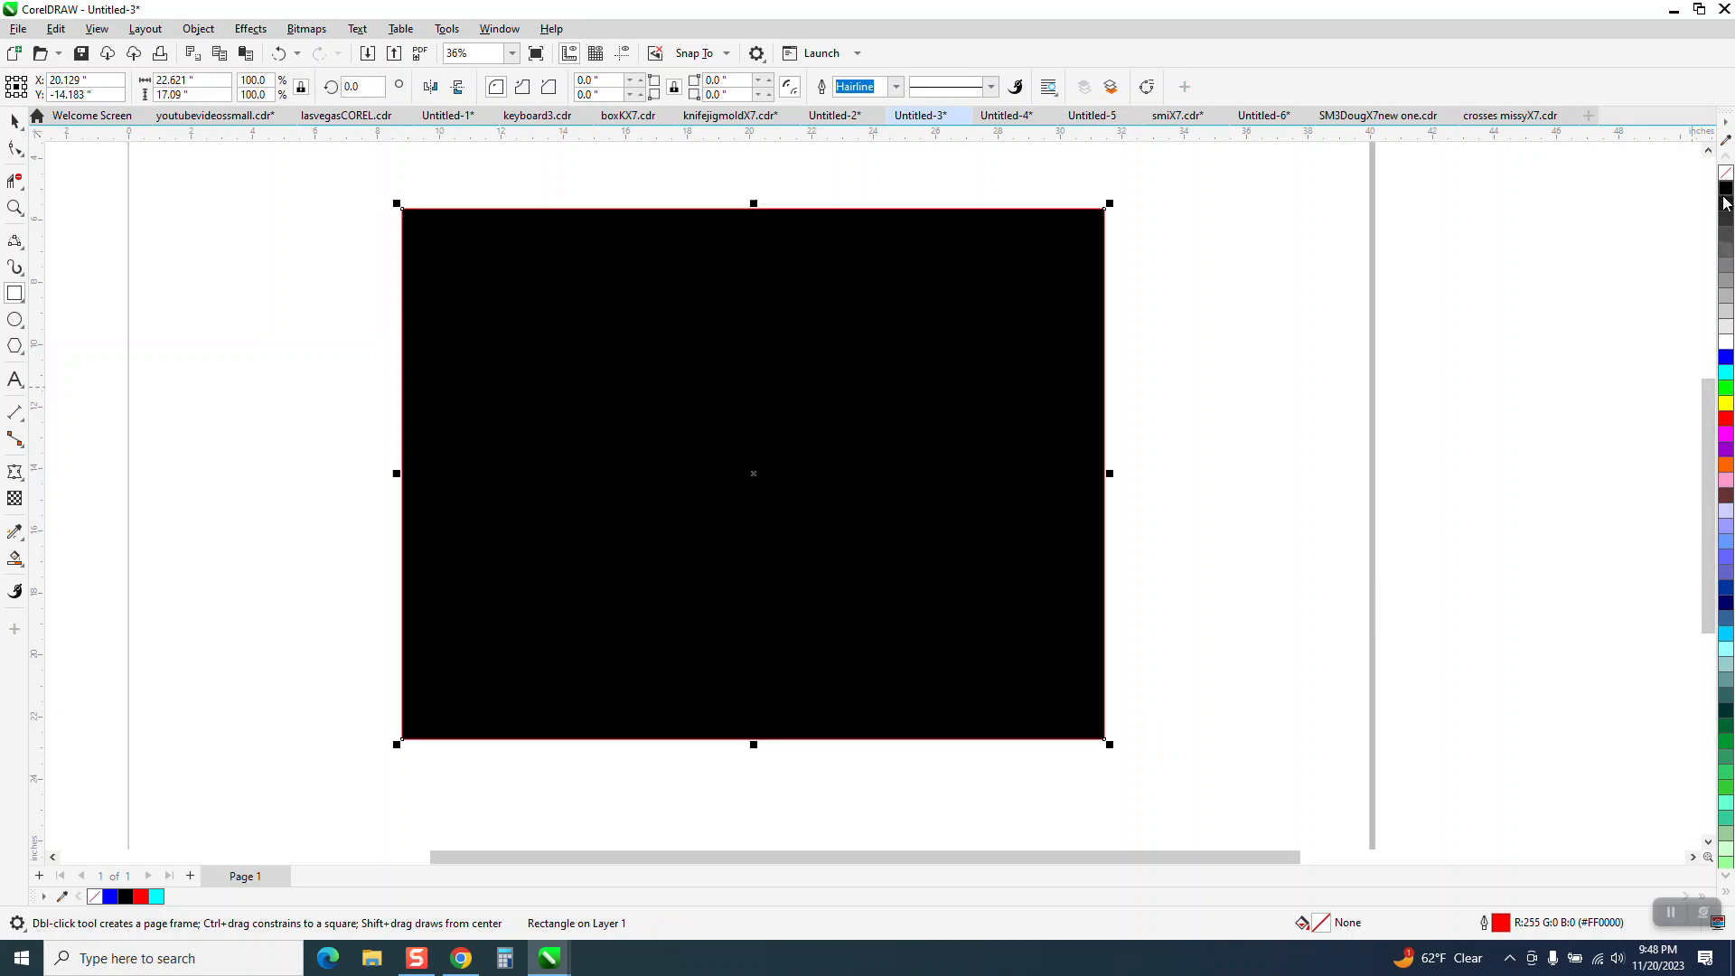
click(1726, 188)
Send the black rectangle behind the four nested rings.
click(198, 29)
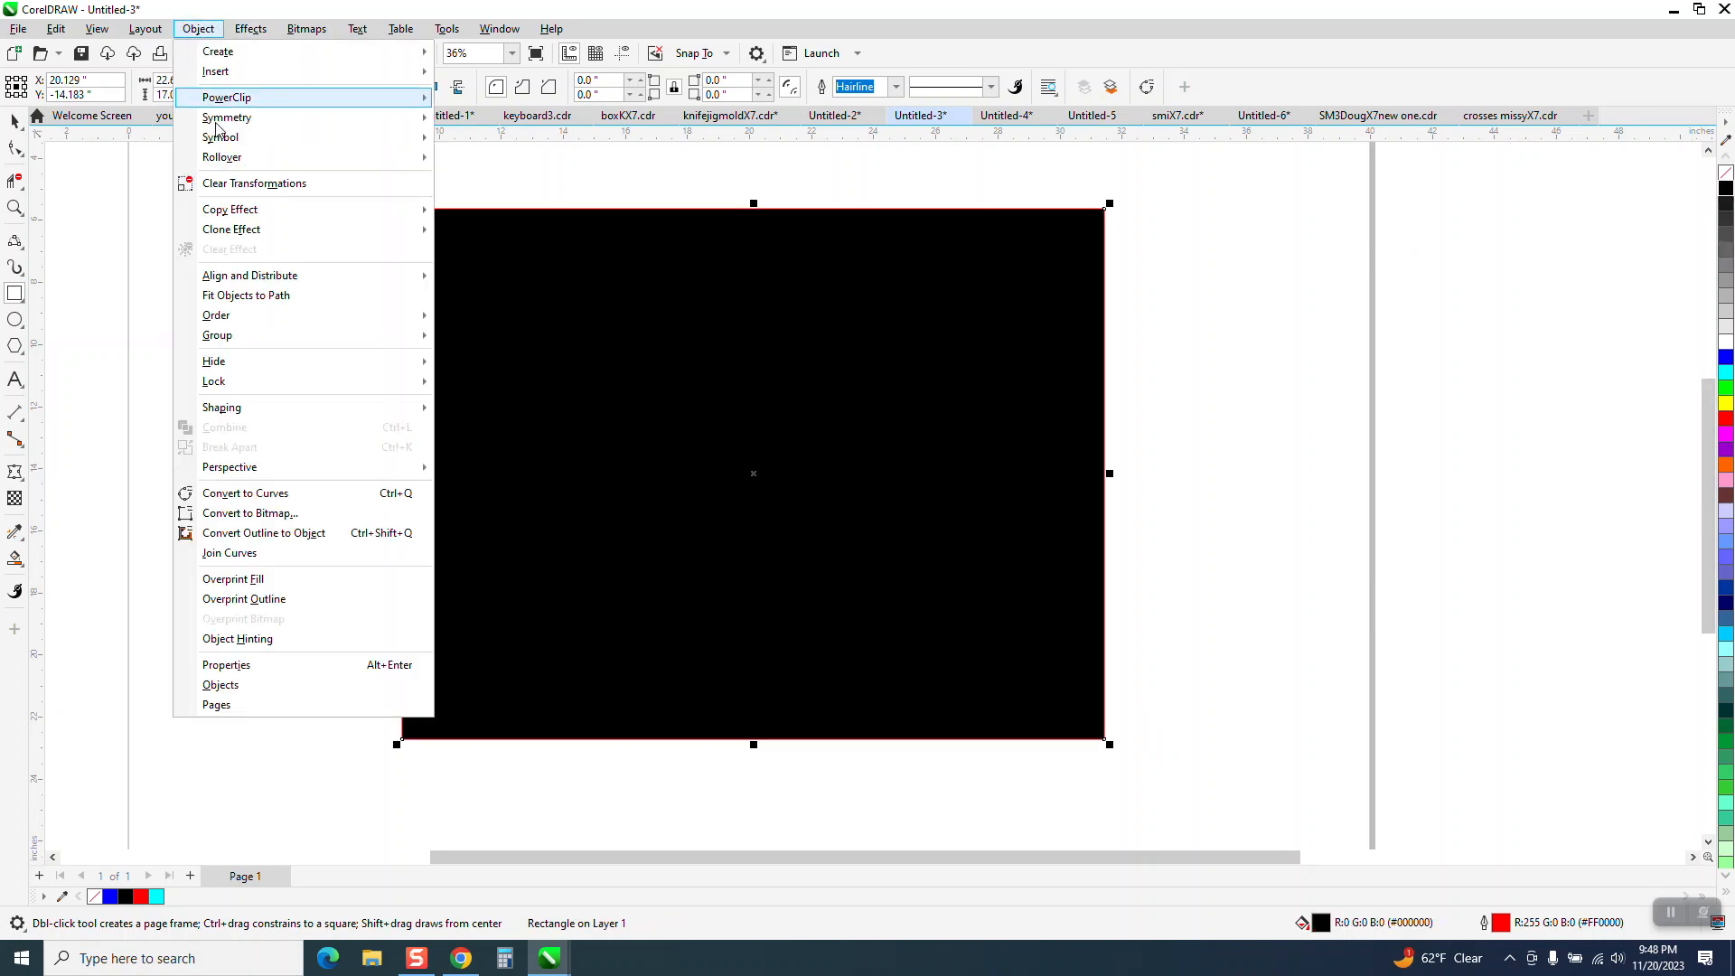
mouse_move(275, 339)
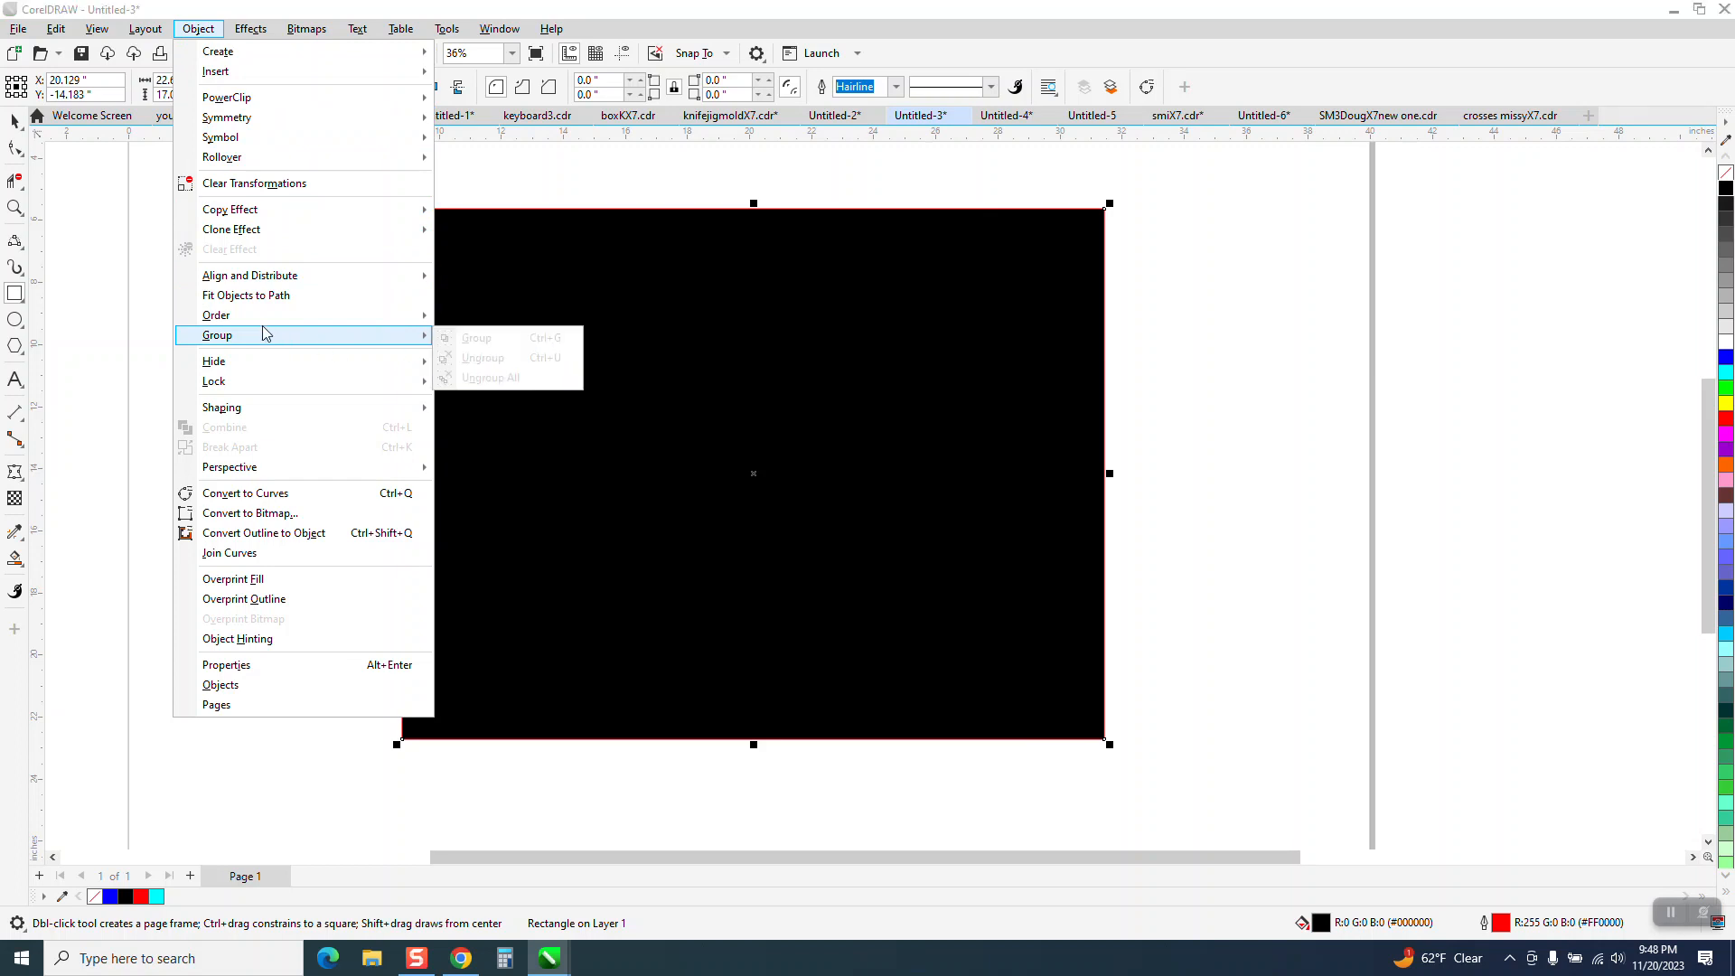
click(483, 340)
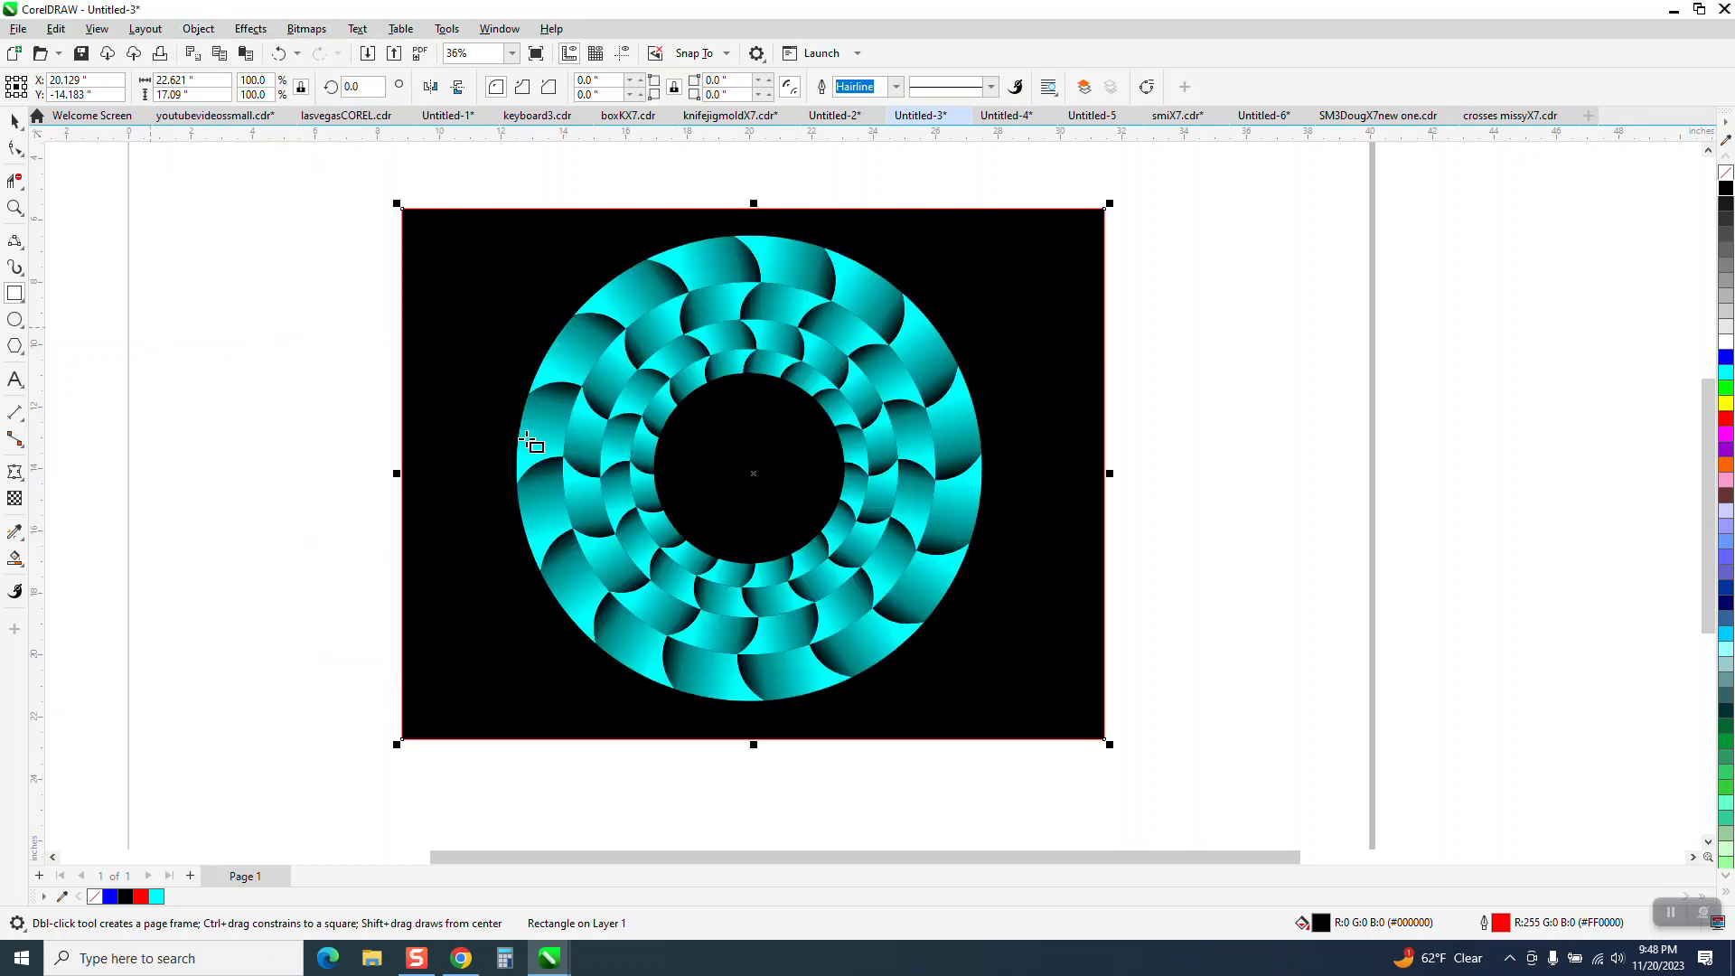
Select all four rings together, try a cyan outline, remove it, and give them a black hairline outline instead.
click(12, 208)
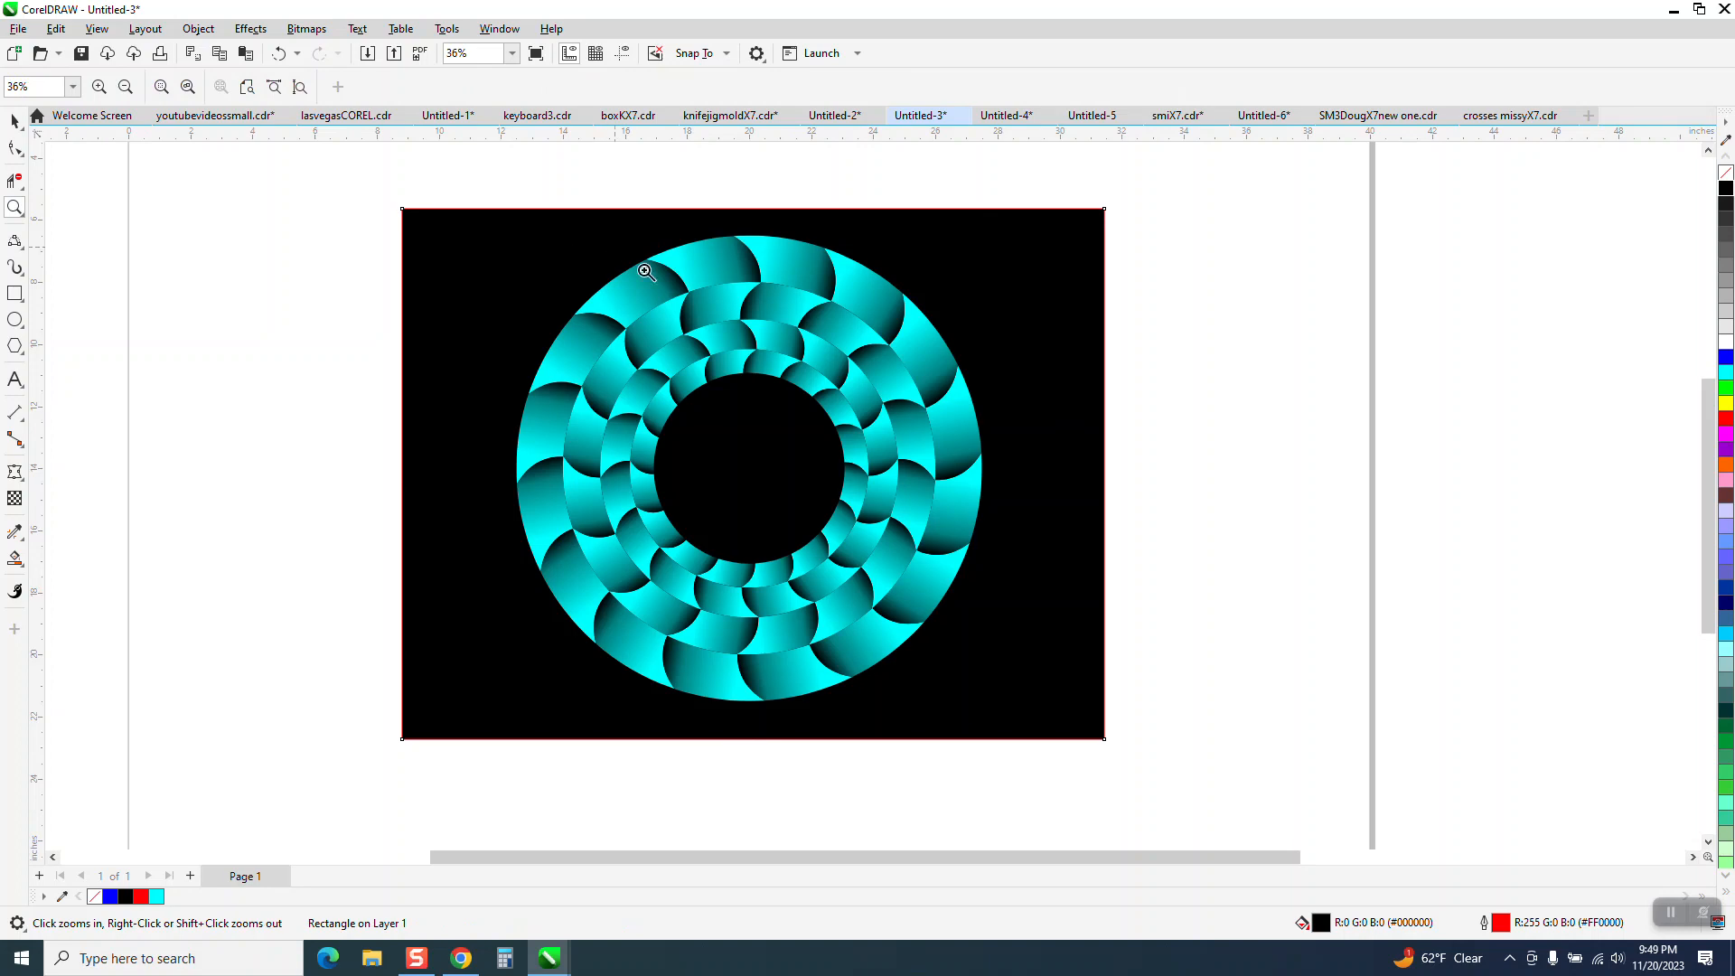
drag(620, 245, 879, 364)
scroll(645, 328, down, 5)
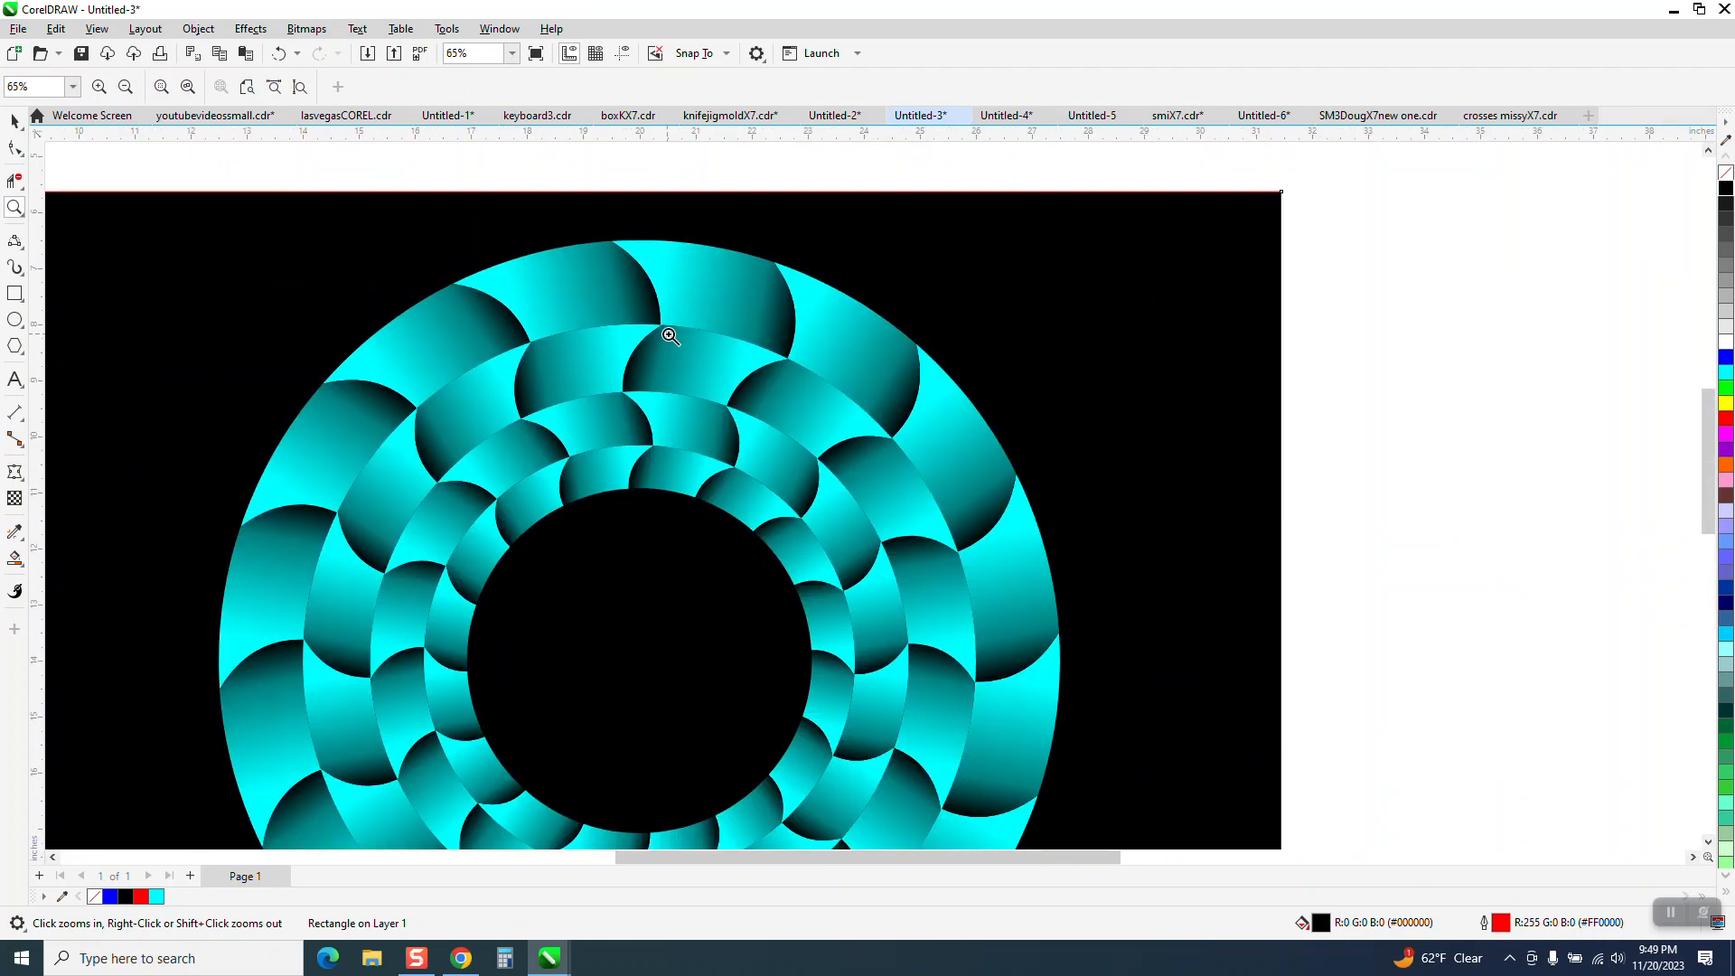
click(13, 120)
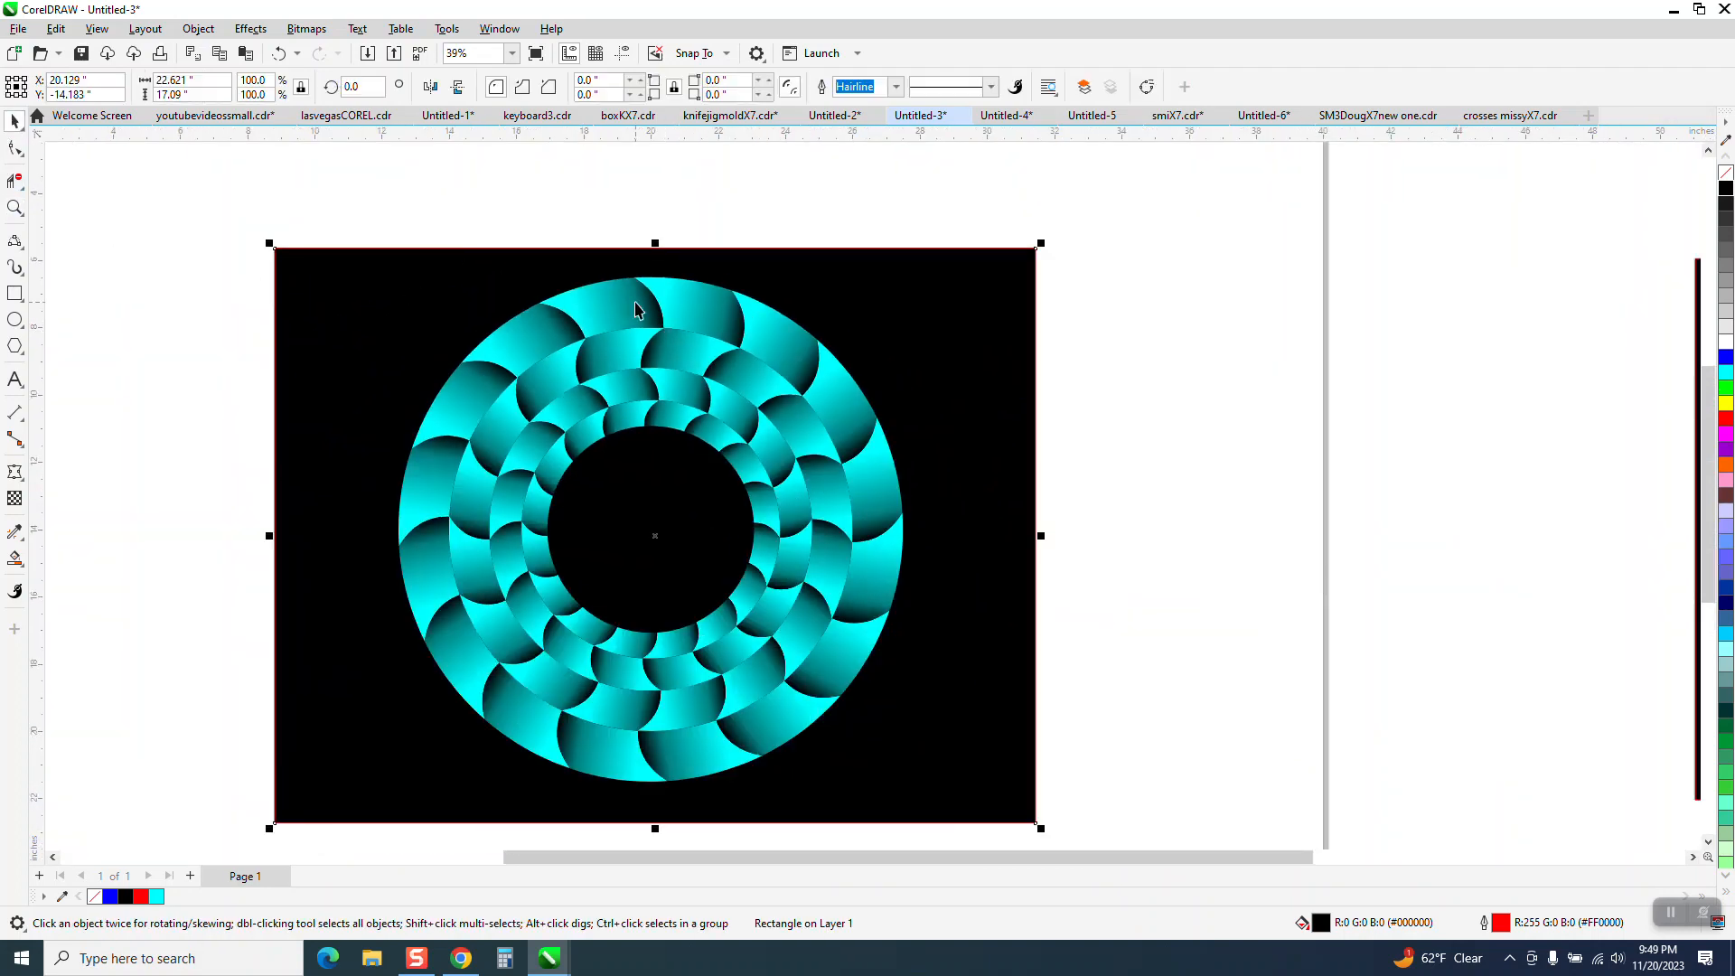
drag(340, 209, 925, 789)
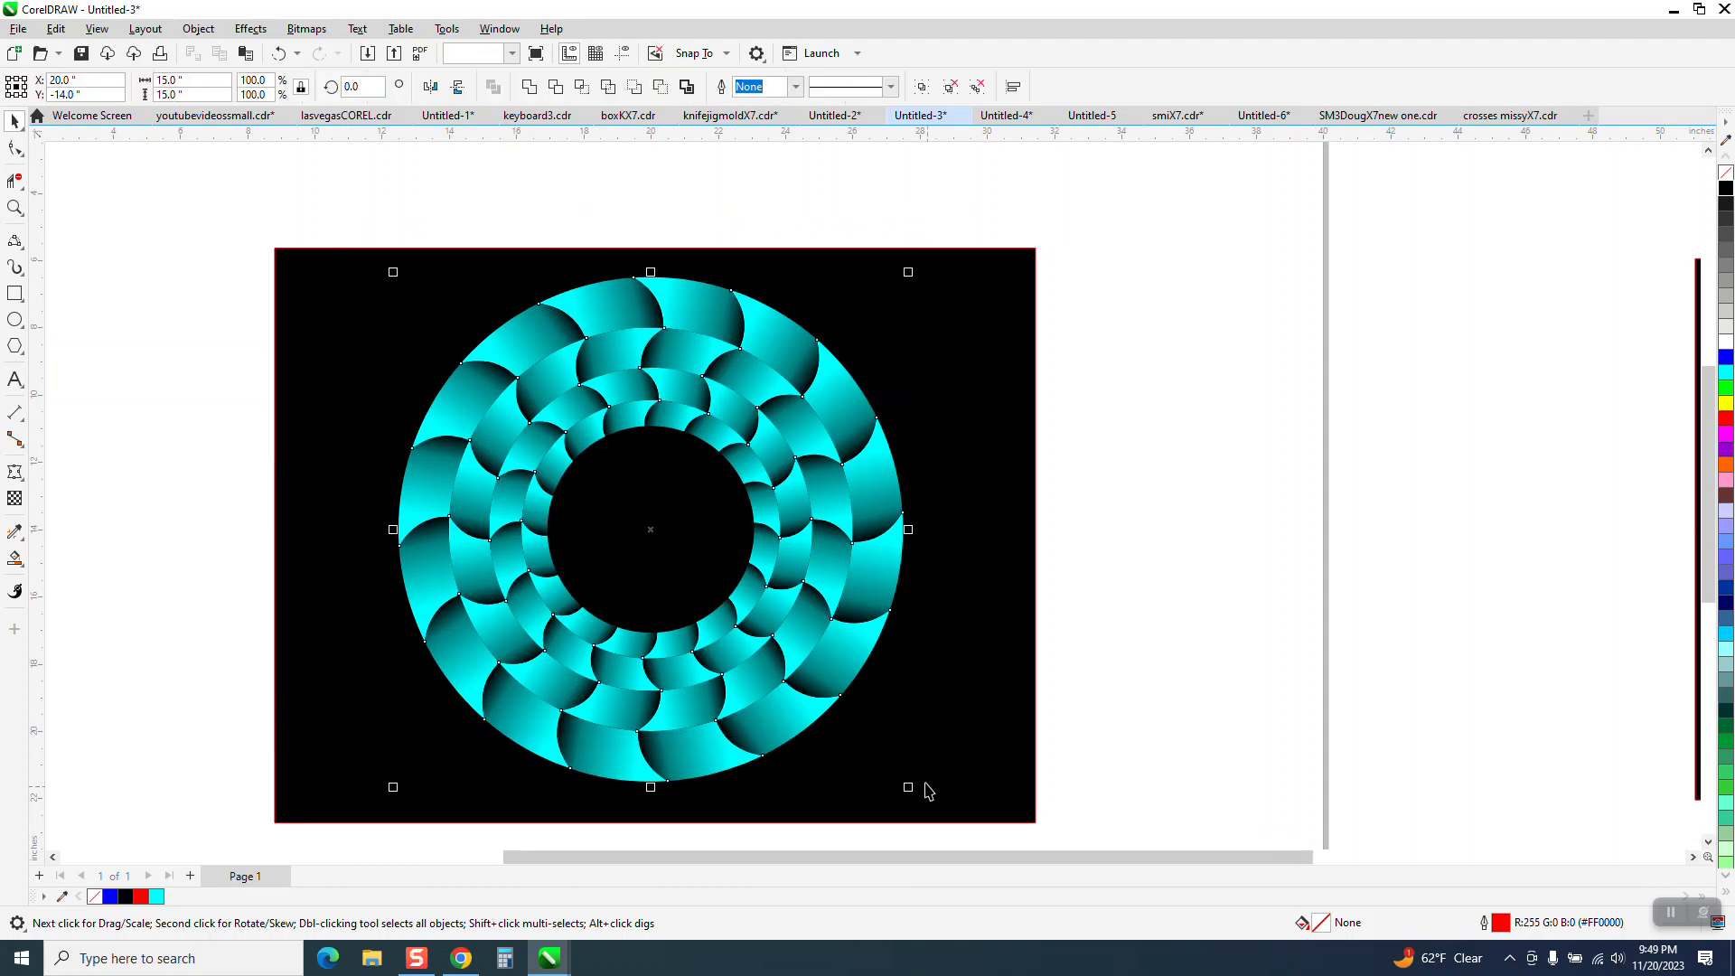
right_click(1726, 380)
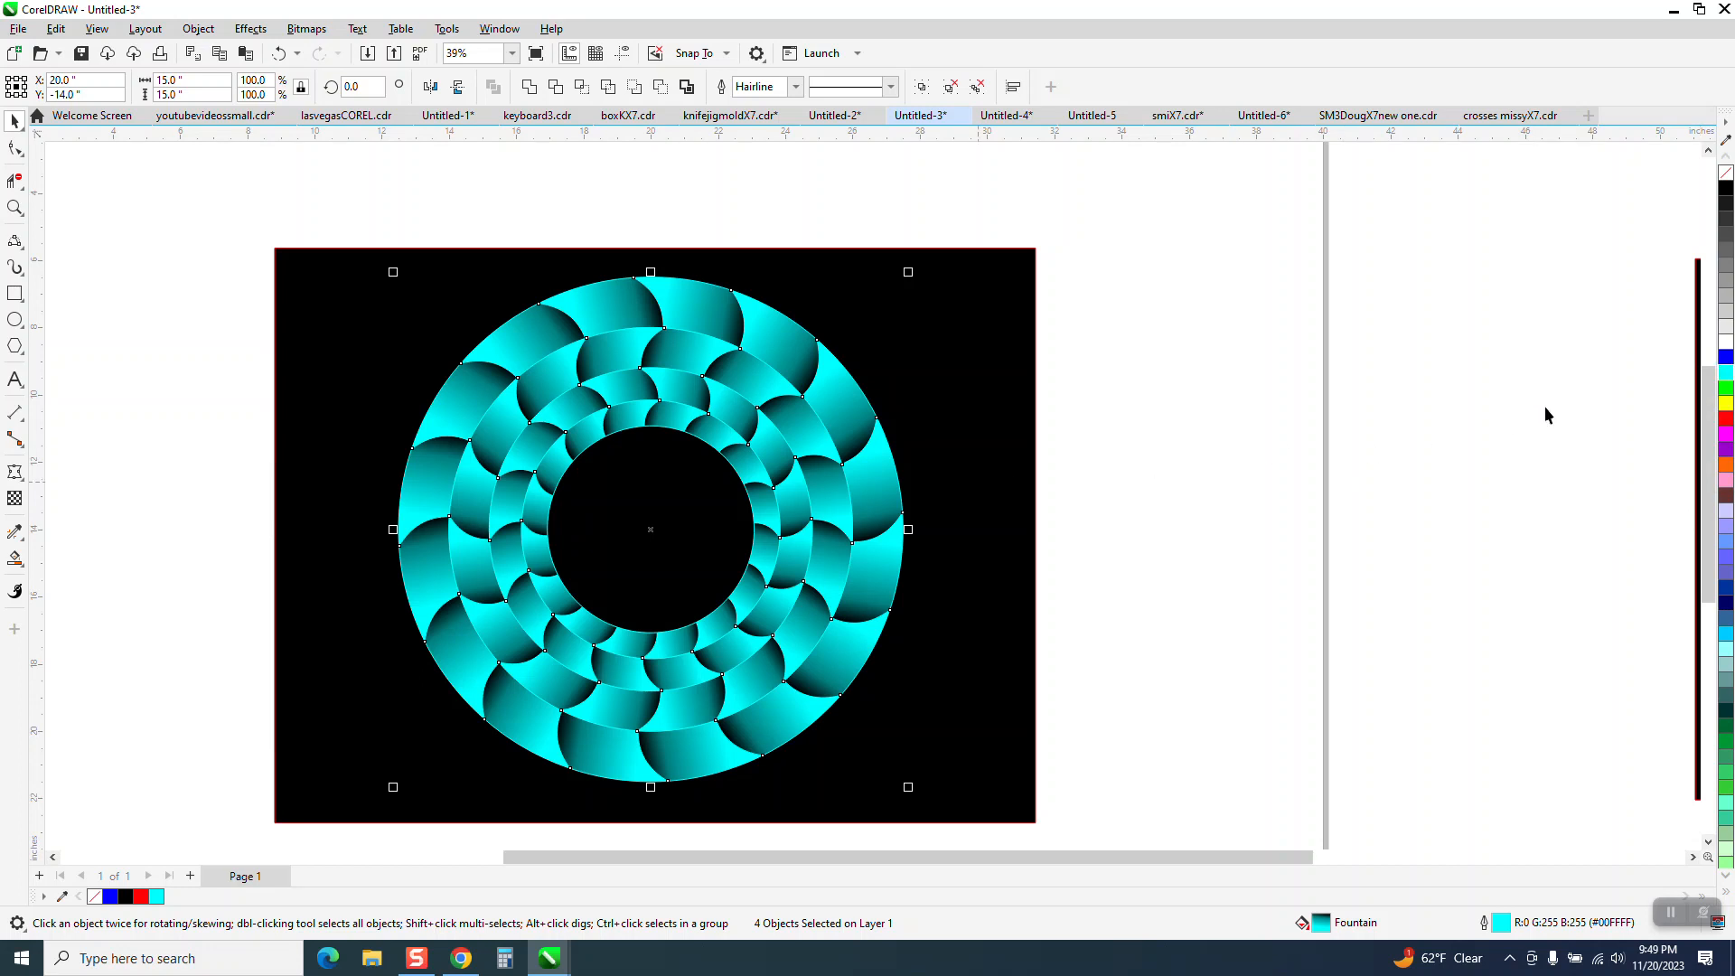
right_click(1726, 173)
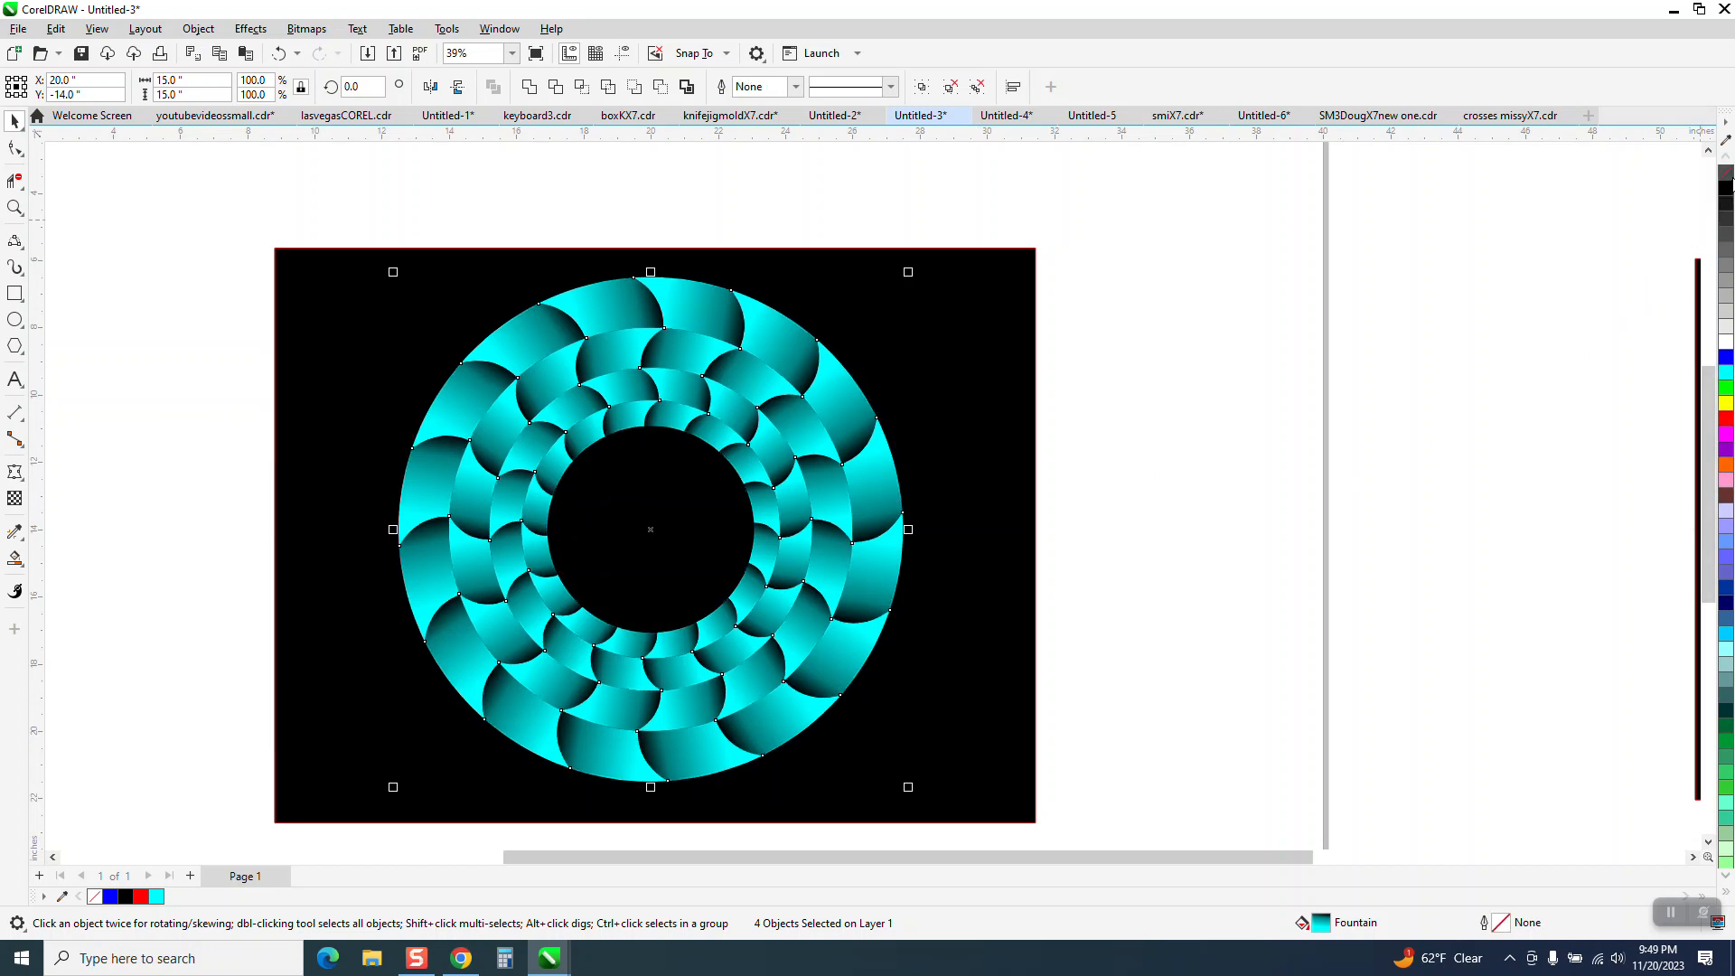
right_click(1726, 190)
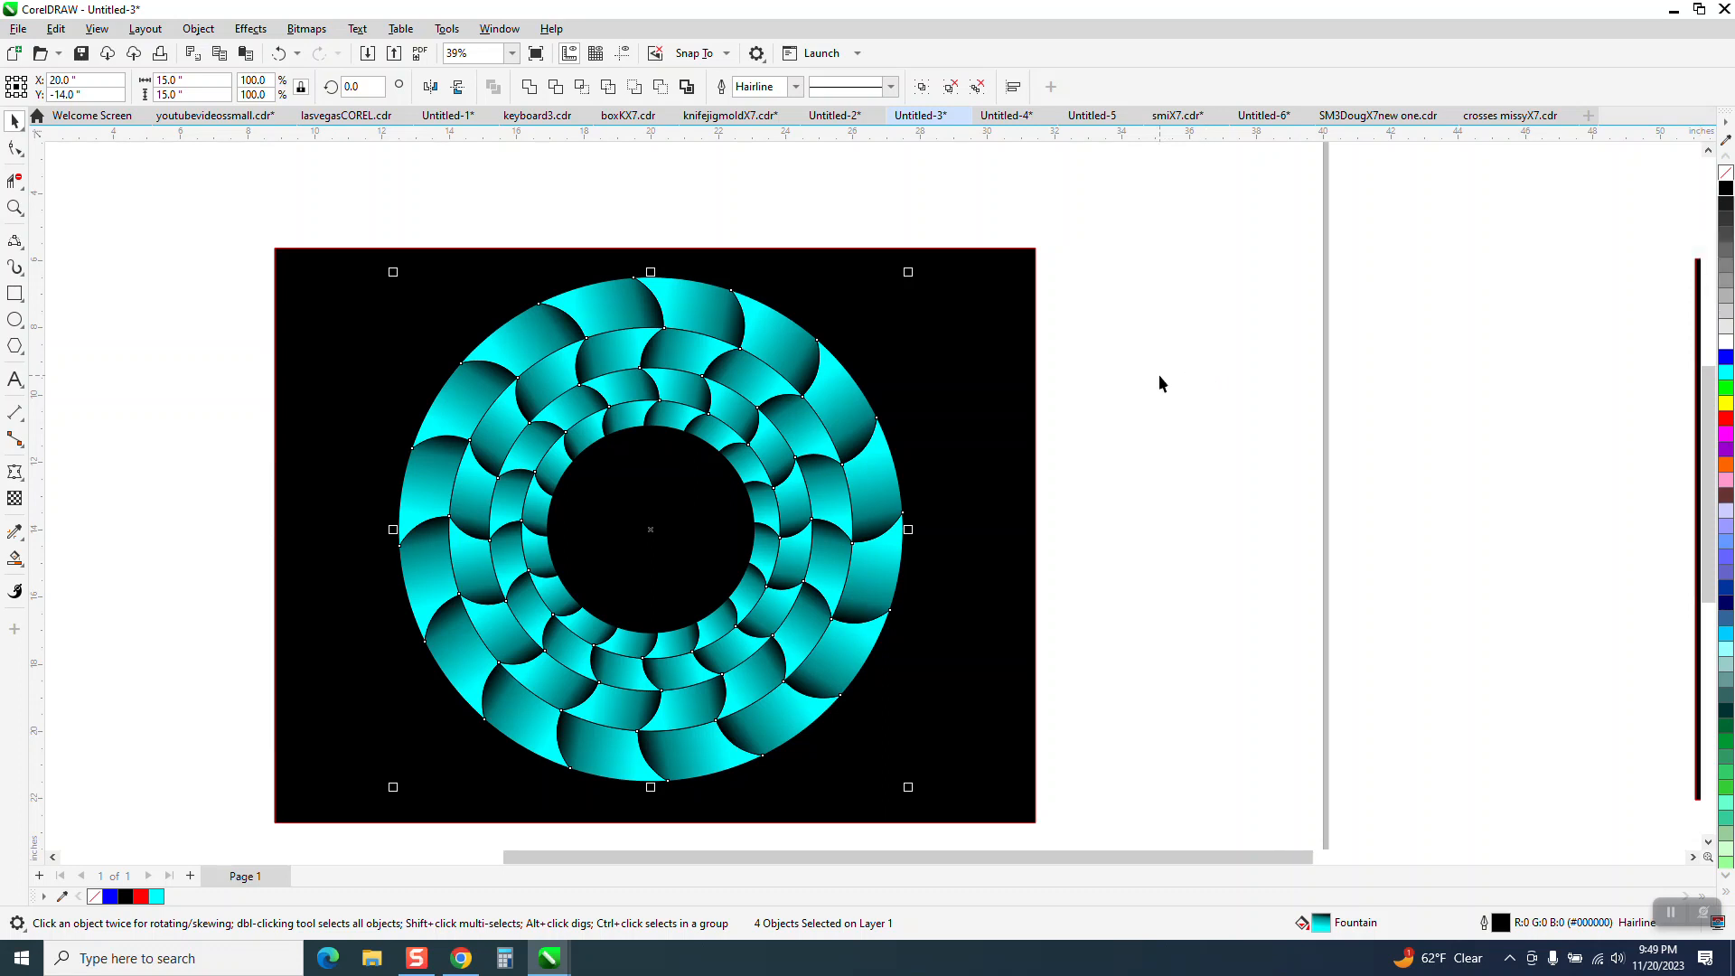
click(1140, 391)
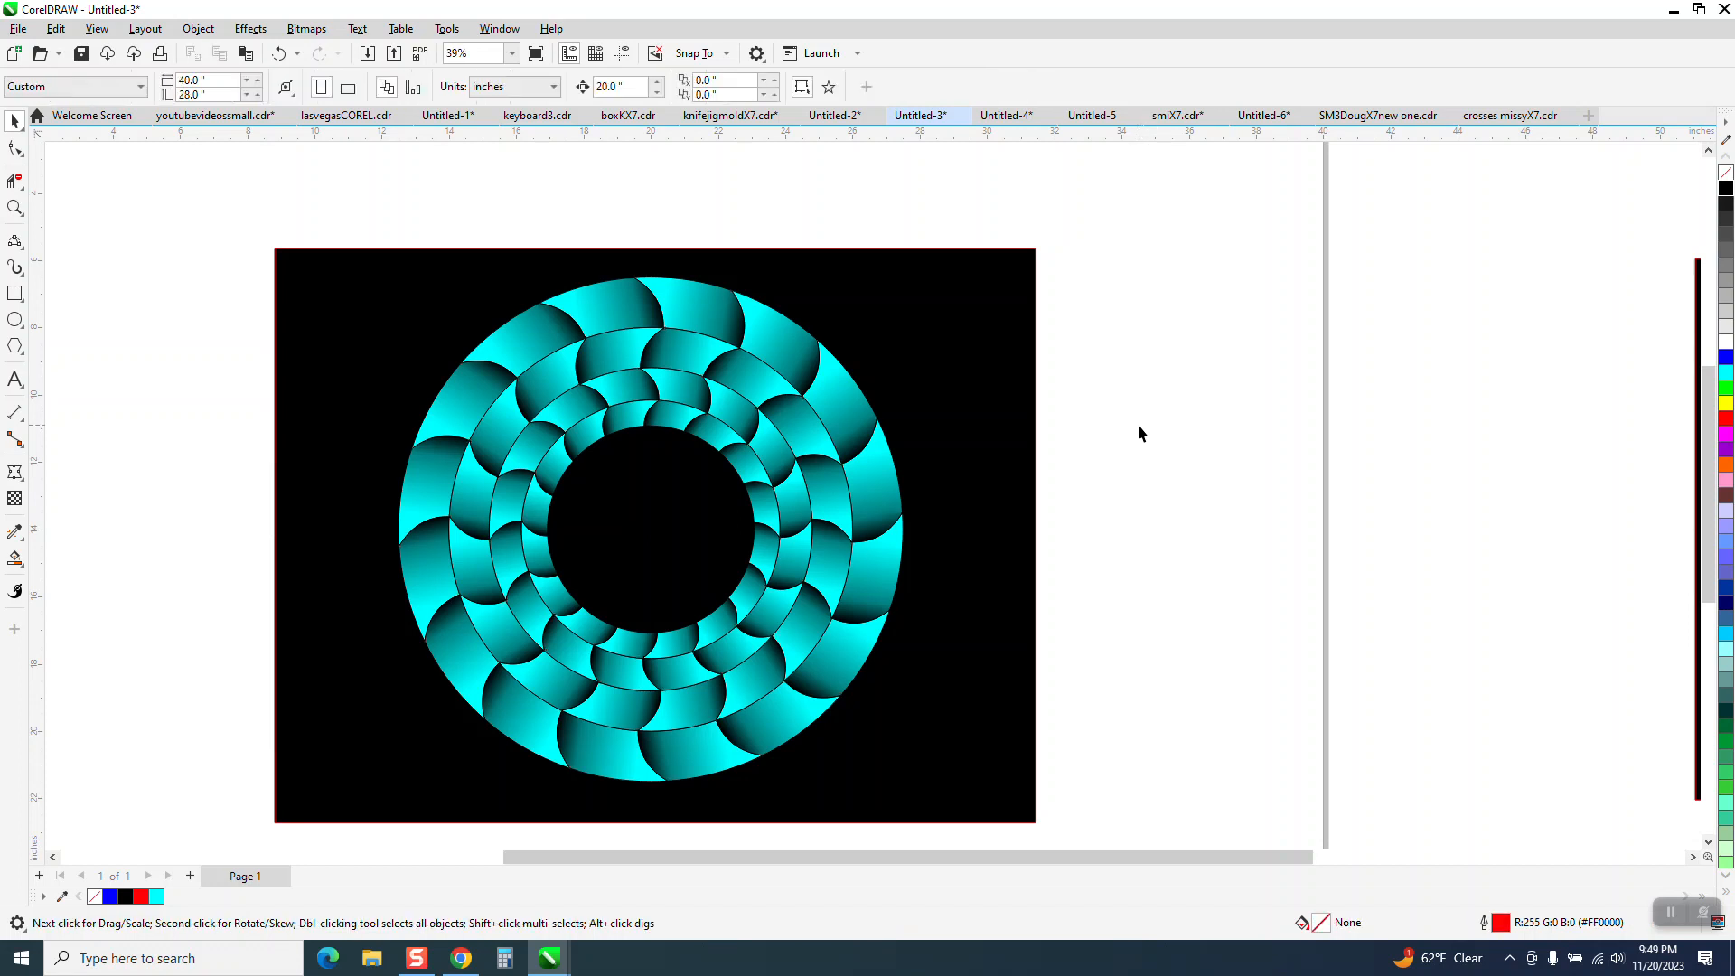